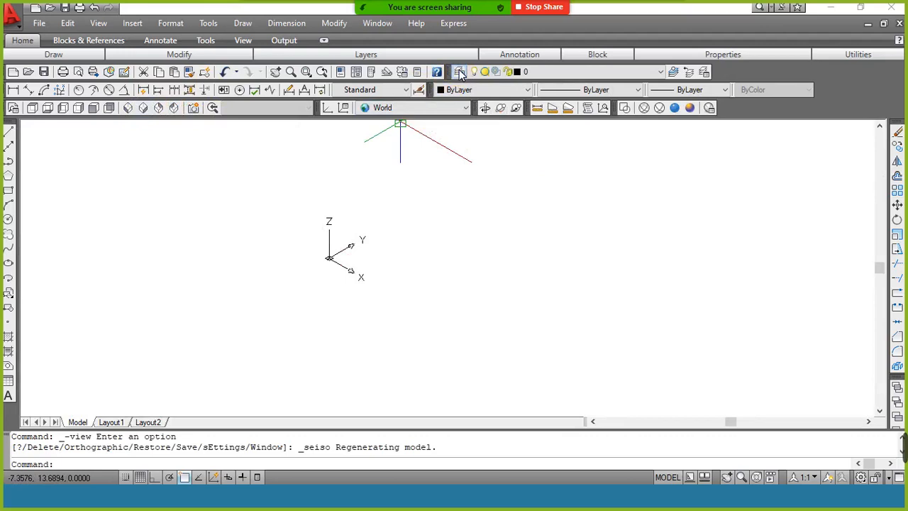
Step: Create two new layers and name the second one Rectangle
click(459, 71)
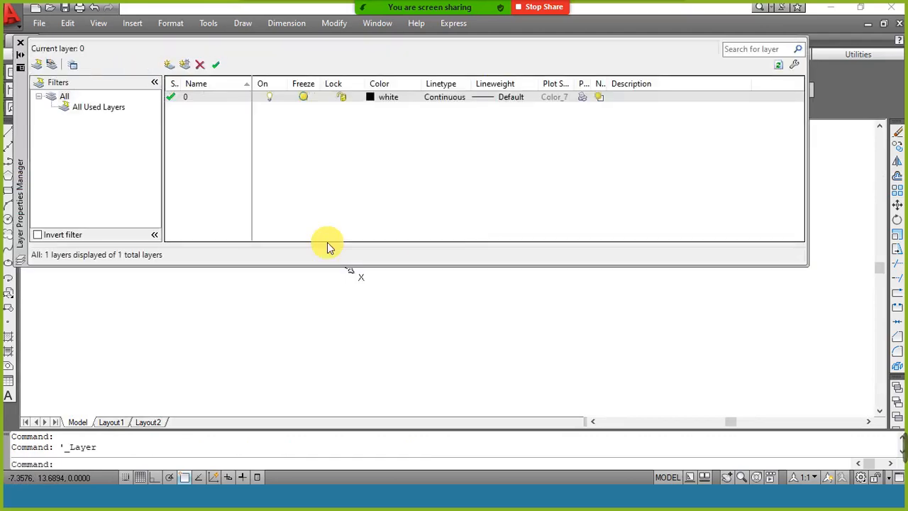
click(171, 66)
click(171, 67)
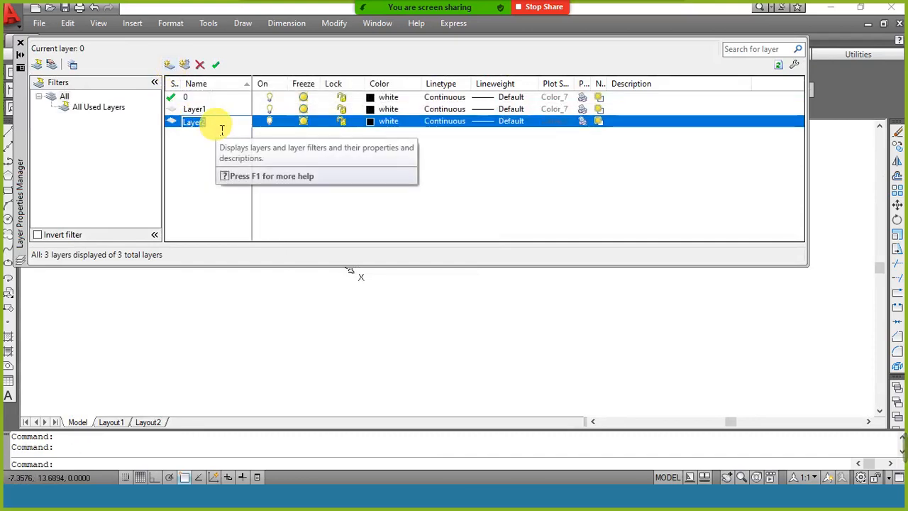
text(RE)
key(BackSpace)
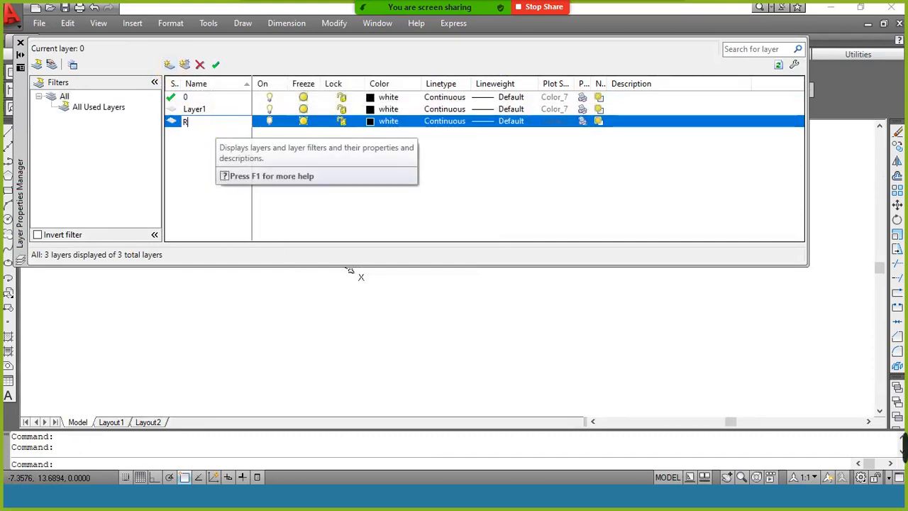
text(ecta)
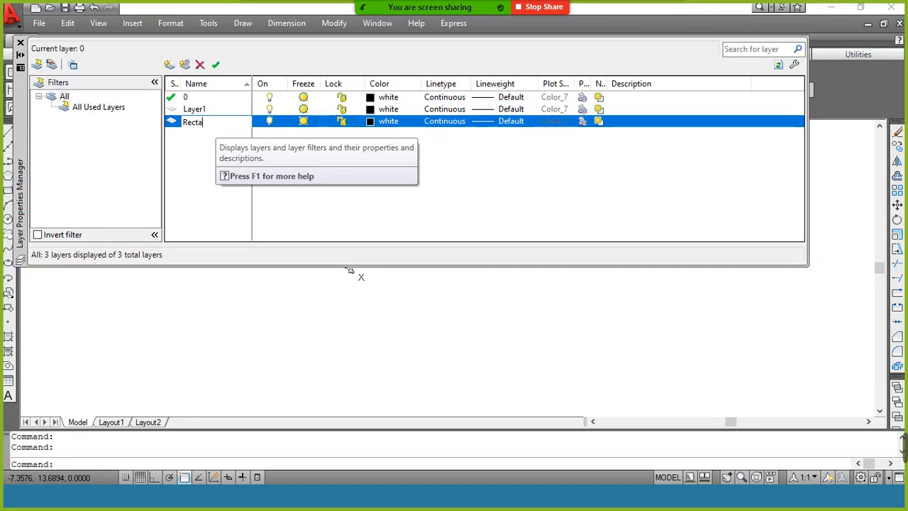
text(ngle)
double_click(217, 126)
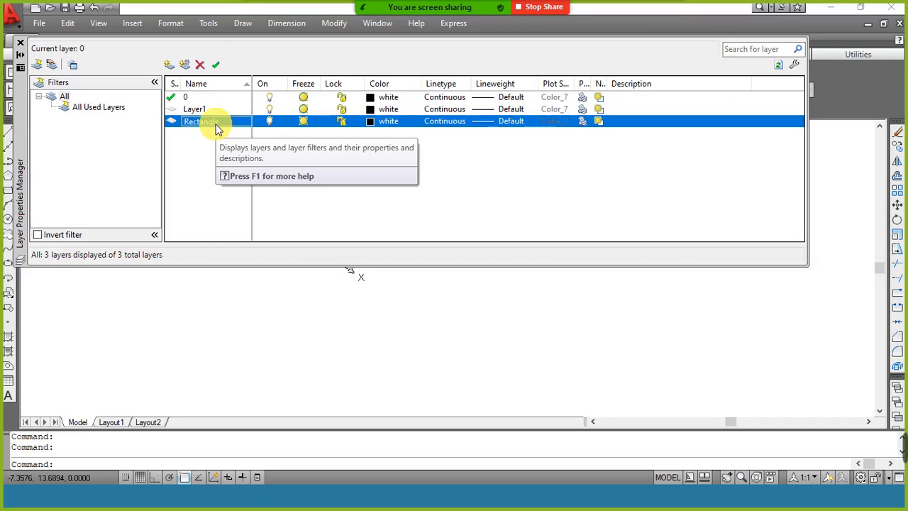
Step: Rename Layer1 as Circle
key(Up)
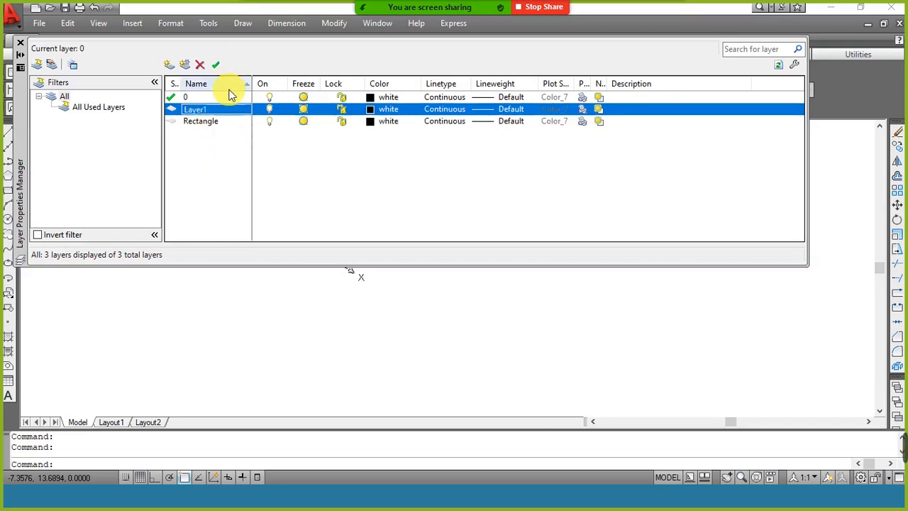
right_click(232, 111)
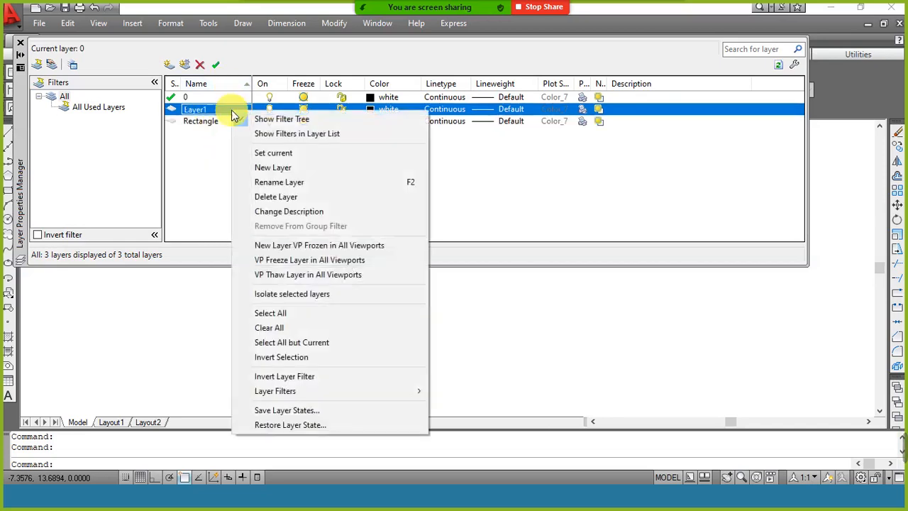
click(279, 182)
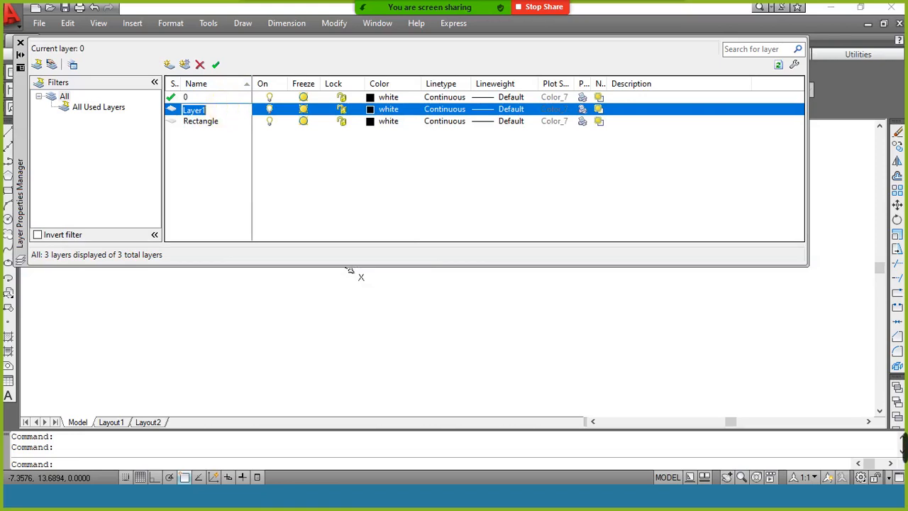
text(Circle)
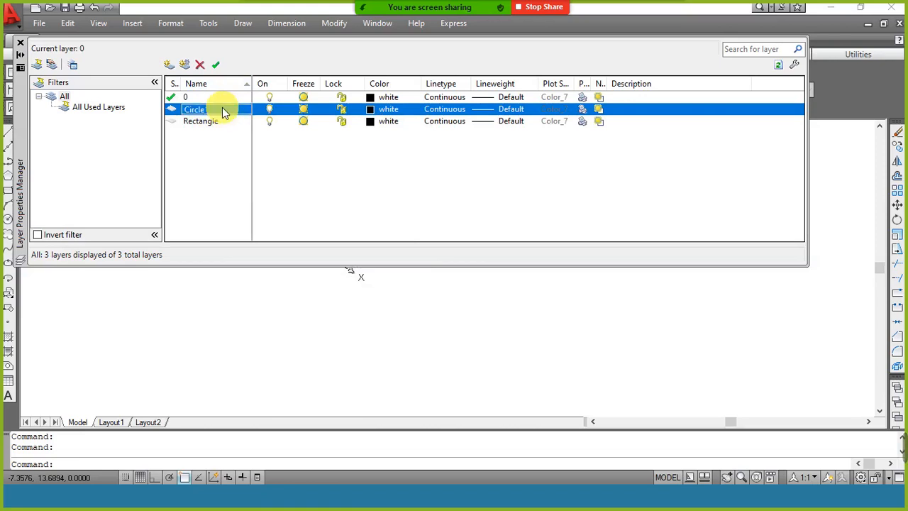
Step: Set the Circle layer's color to blue
click(370, 111)
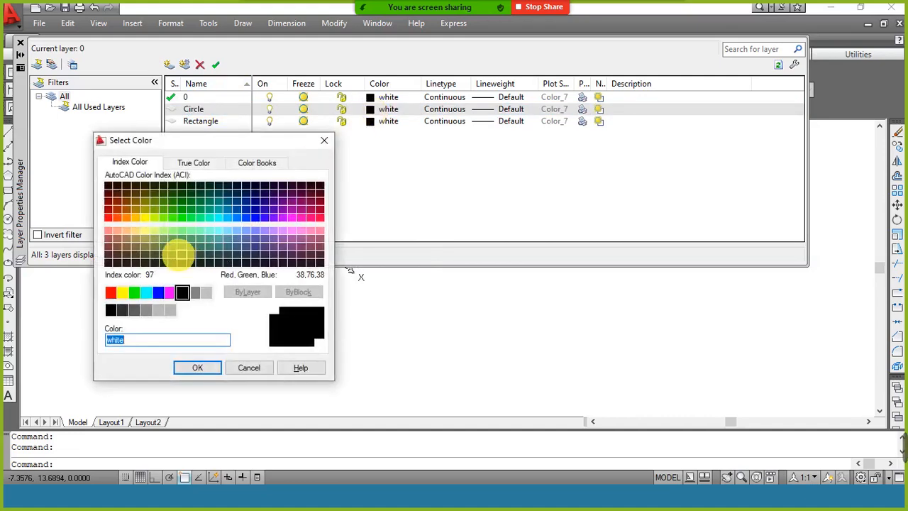
click(111, 293)
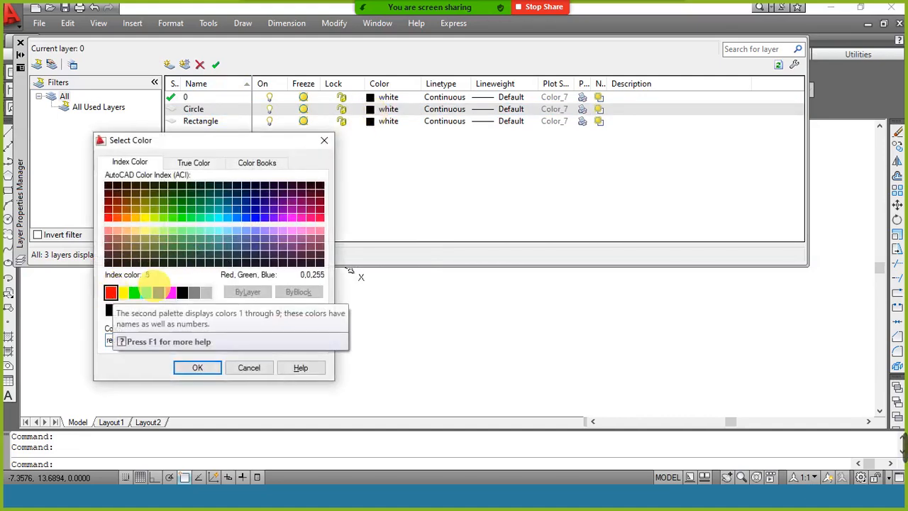
click(157, 292)
click(190, 372)
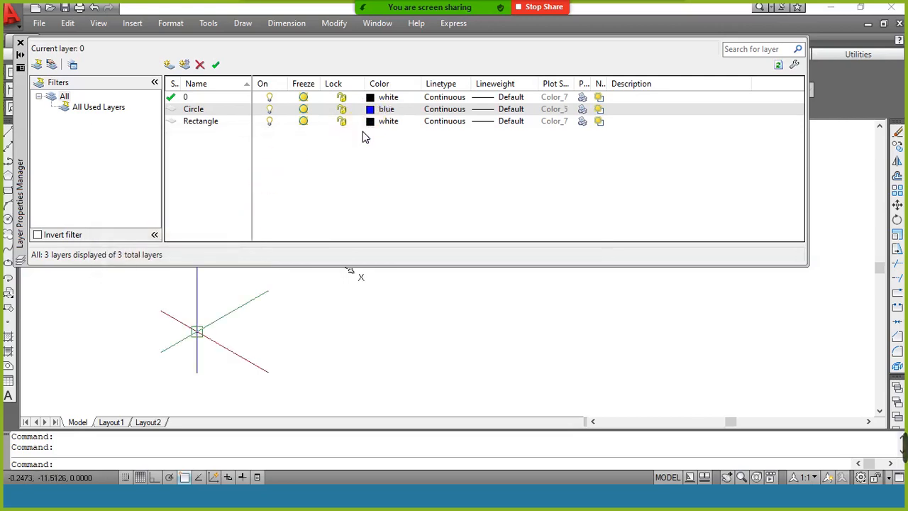
Step: Set the Rectangle layer's color to magenta and close the layer manager
click(383, 120)
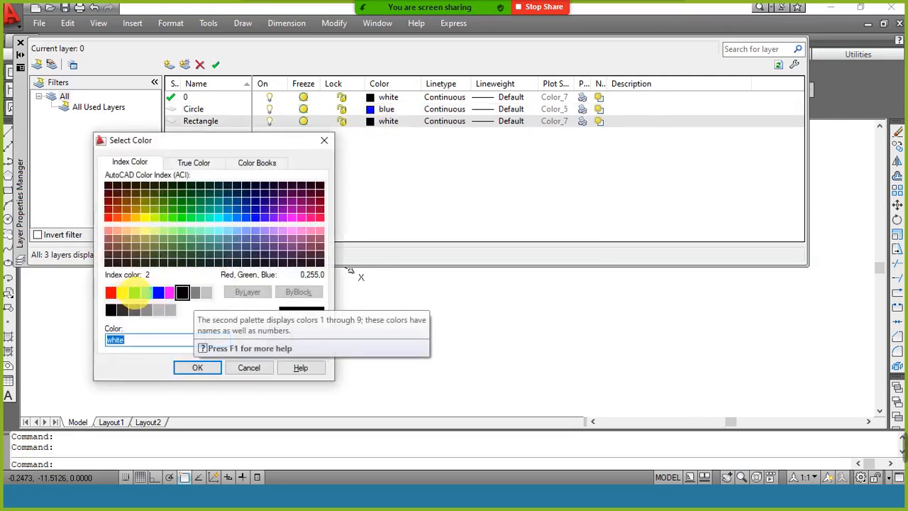
click(171, 294)
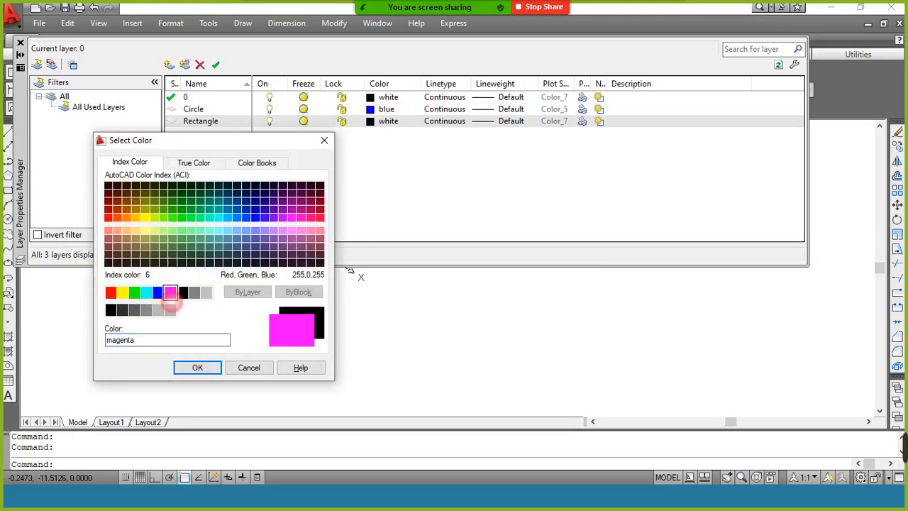
click(196, 367)
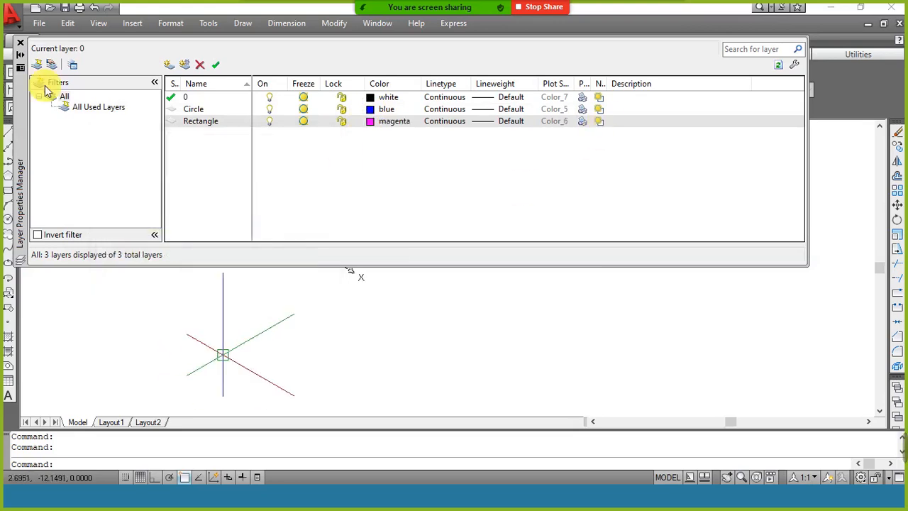
click(22, 48)
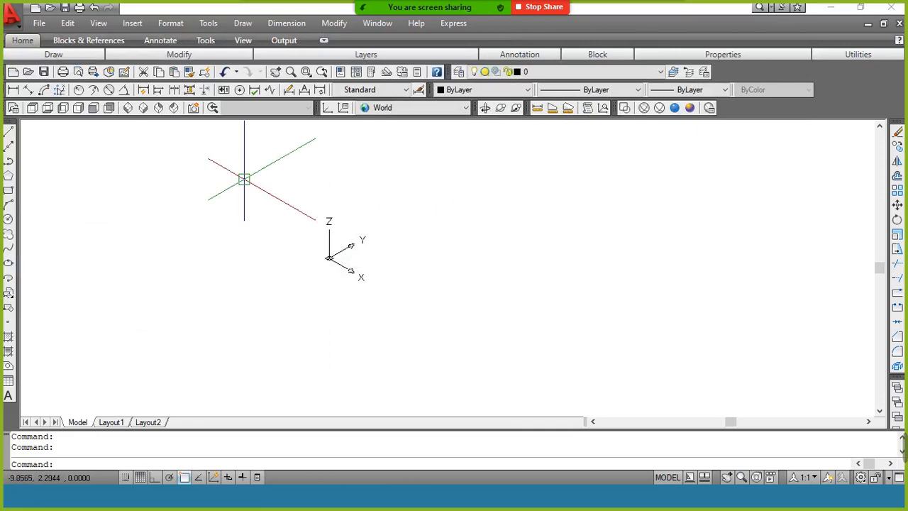
Step: Make Rectangle the current layer and draw a rectangle from corner 0,0 to corner 15,15
click(505, 73)
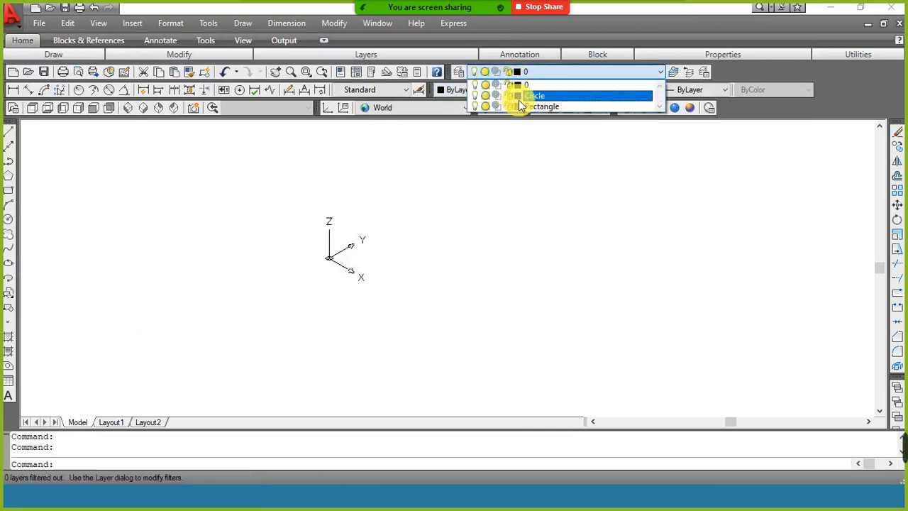
click(529, 106)
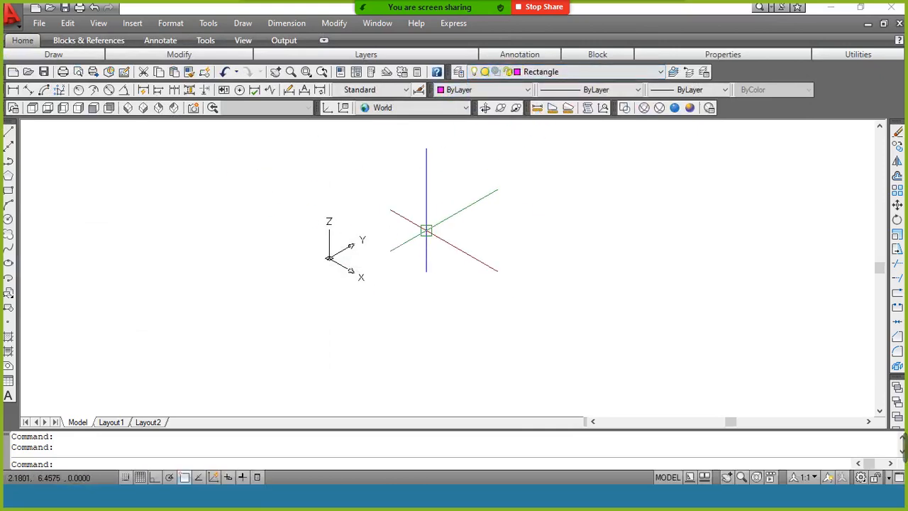
text(rec)
key(Return)
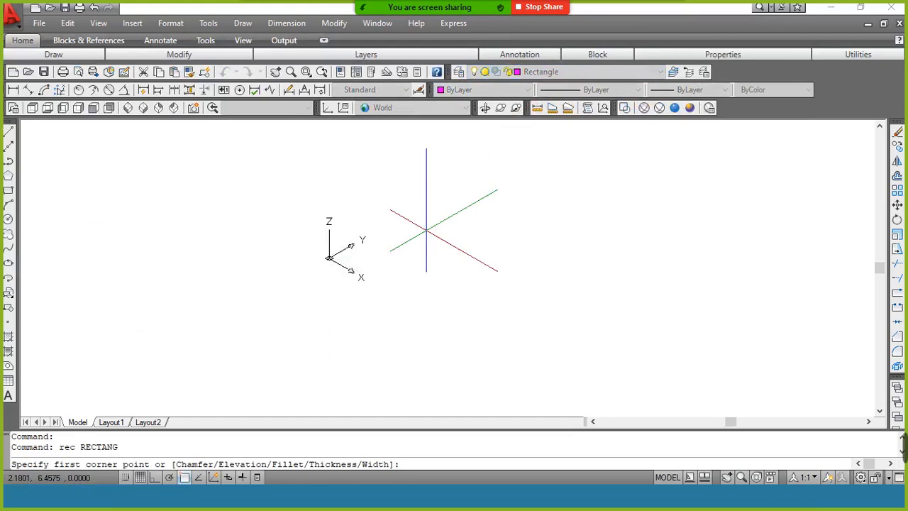
text(0,0)
key(Return)
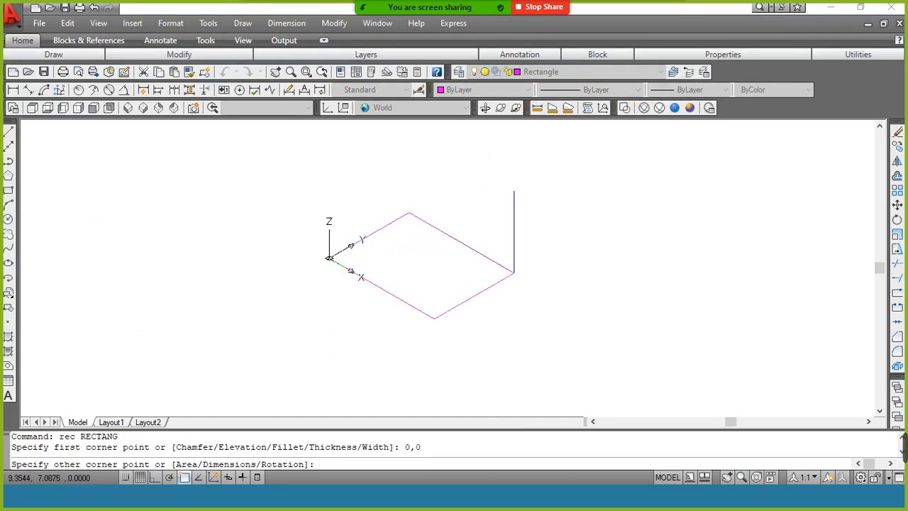
text(15,1)
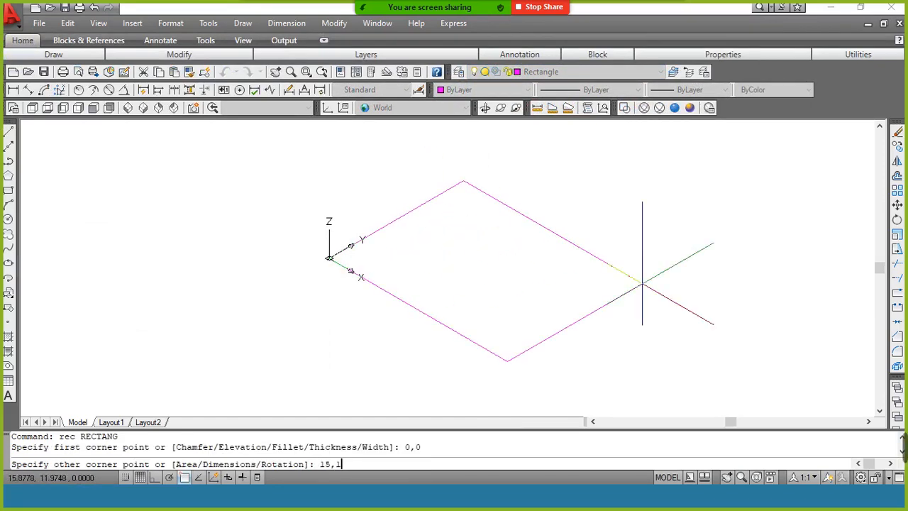
text(5)
key(Return)
Step: Extrude the rectangle to a height of 10
text(ex)
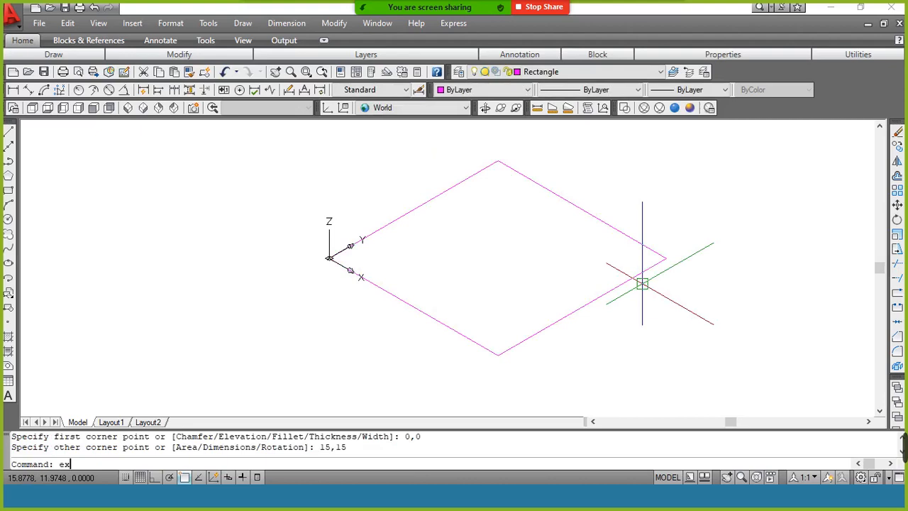
text(t)
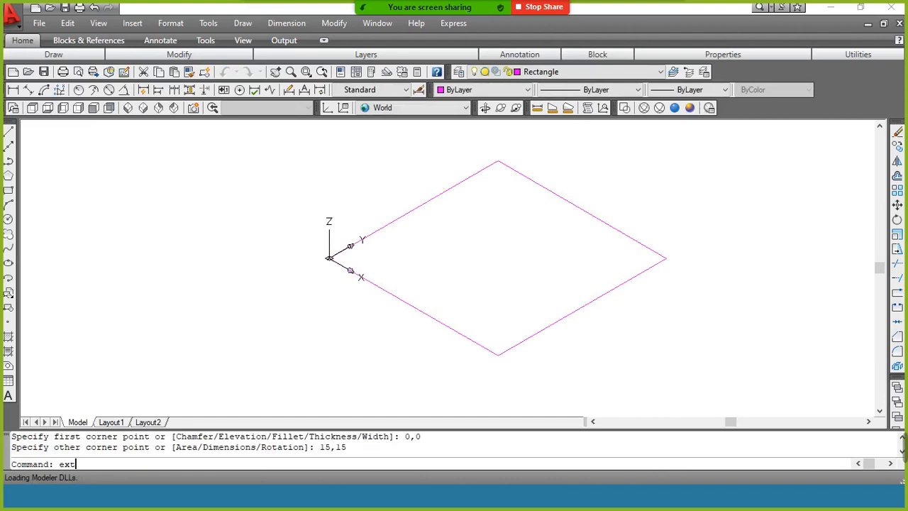
key(Return)
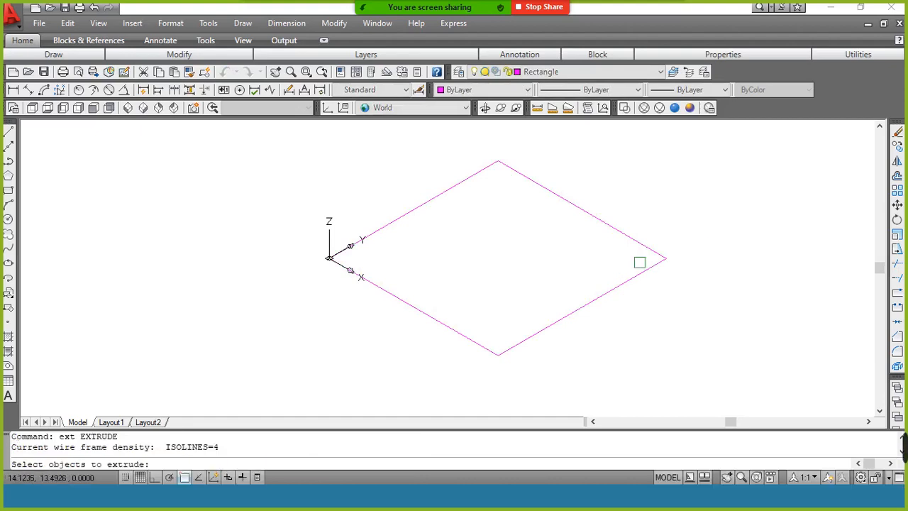
click(586, 305)
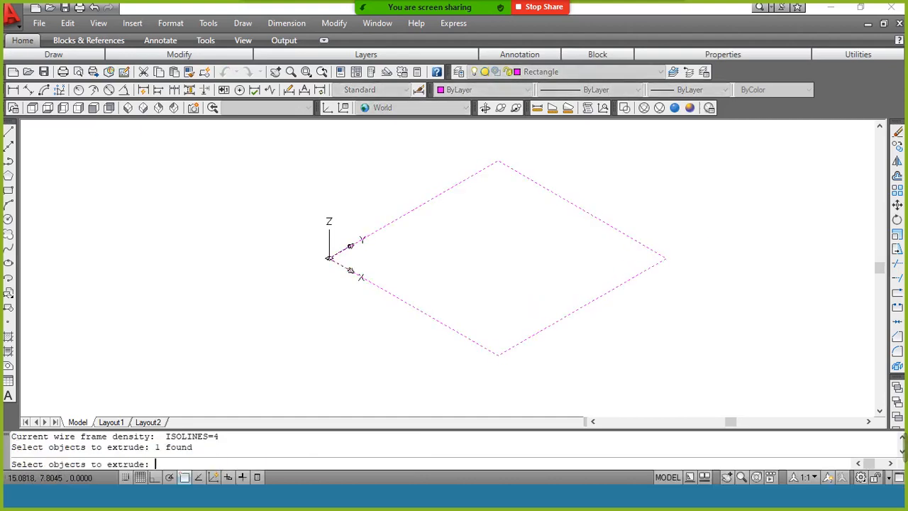
key(Return)
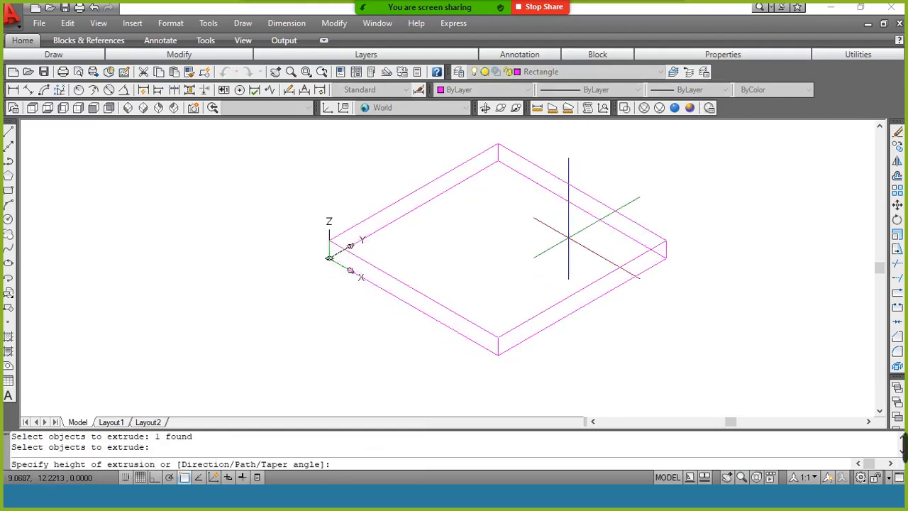
text(10)
key(Return)
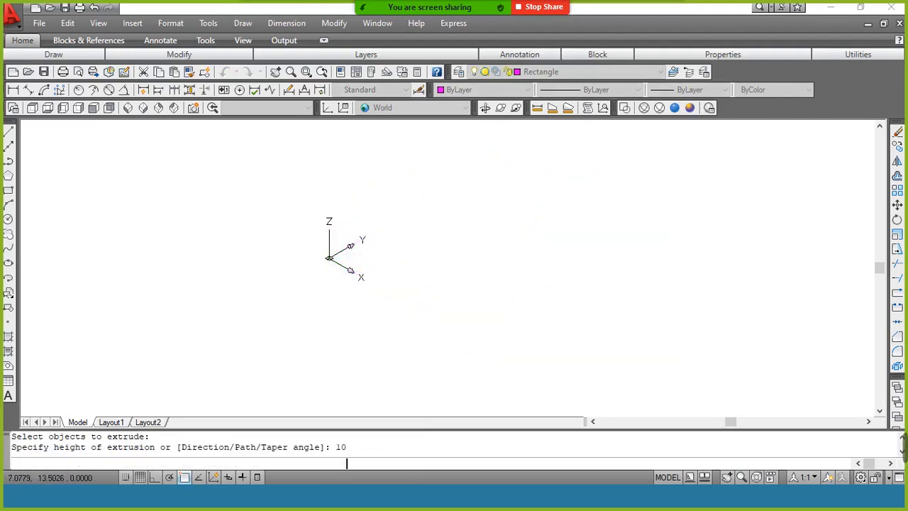
Step: Draw a line across the box's bottom face, joining the midpoints of the two edges parallel to the X axis
text(z)
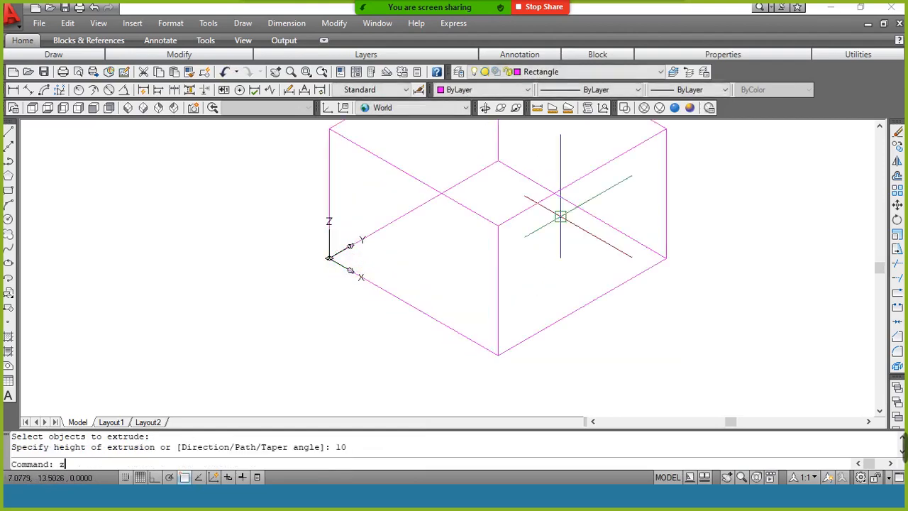
key(Return)
text(e)
key(Return)
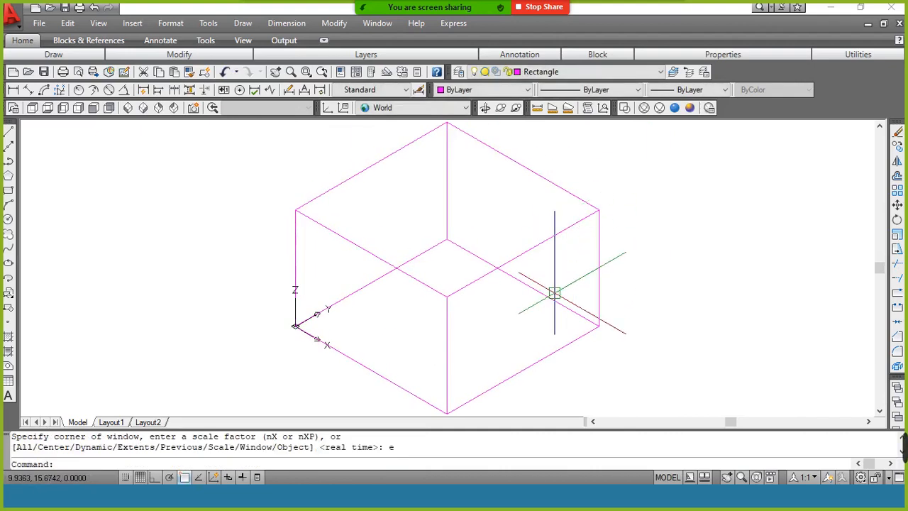
text(l)
key(Return)
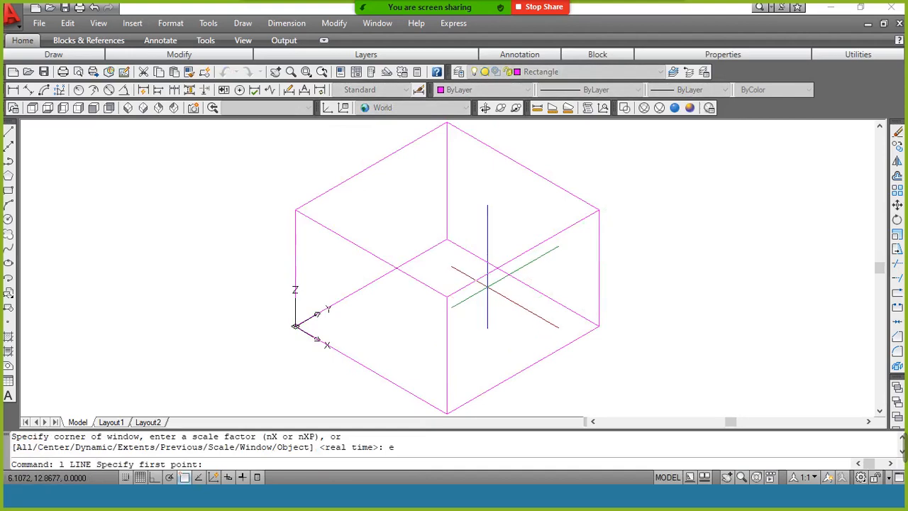
click(523, 282)
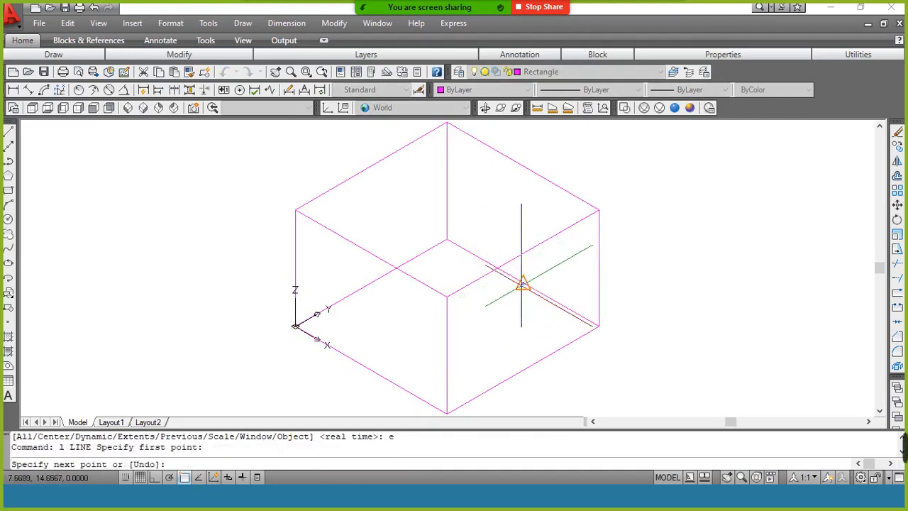
click(371, 372)
key(Return)
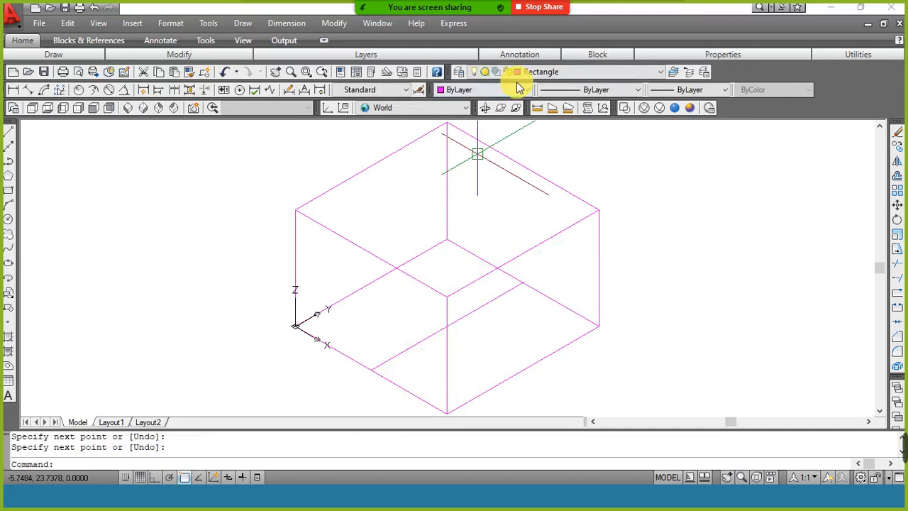
Step: Make Circle the current layer, leaving no object selected
click(541, 73)
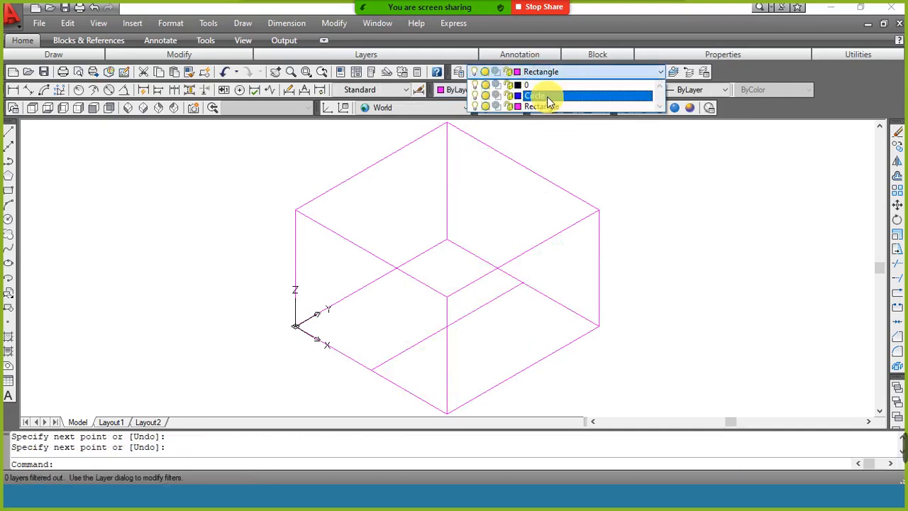
click(547, 97)
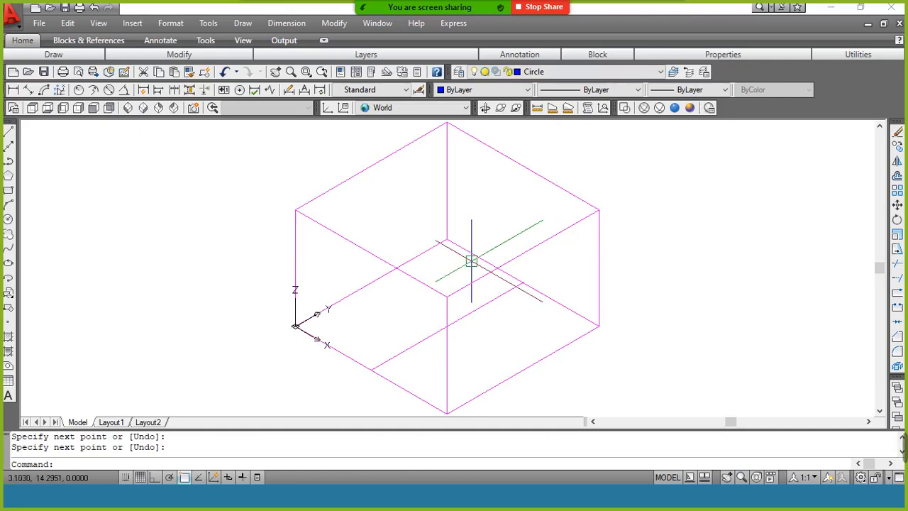
click(447, 297)
key(Escape)
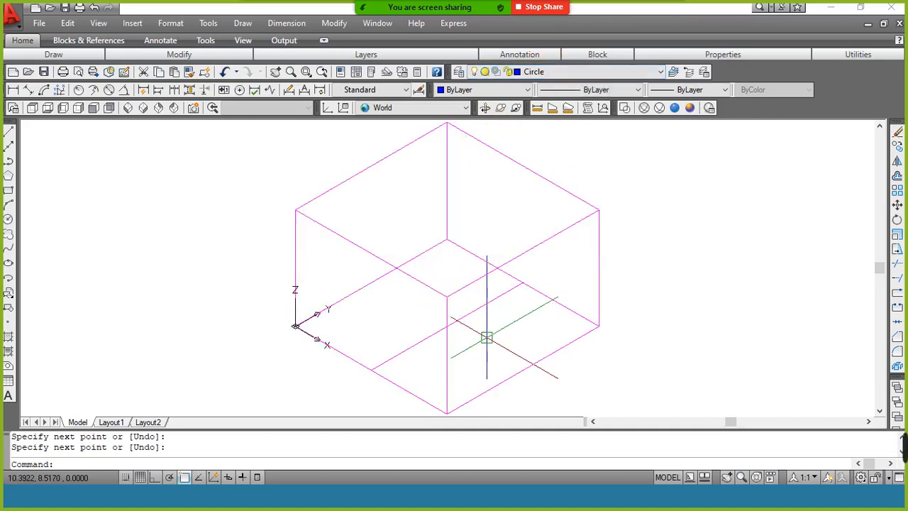
Step: Try offsetting the bottom face's centre line by 5 in the positive X direction, and undo the offset
text(o)
key(Return)
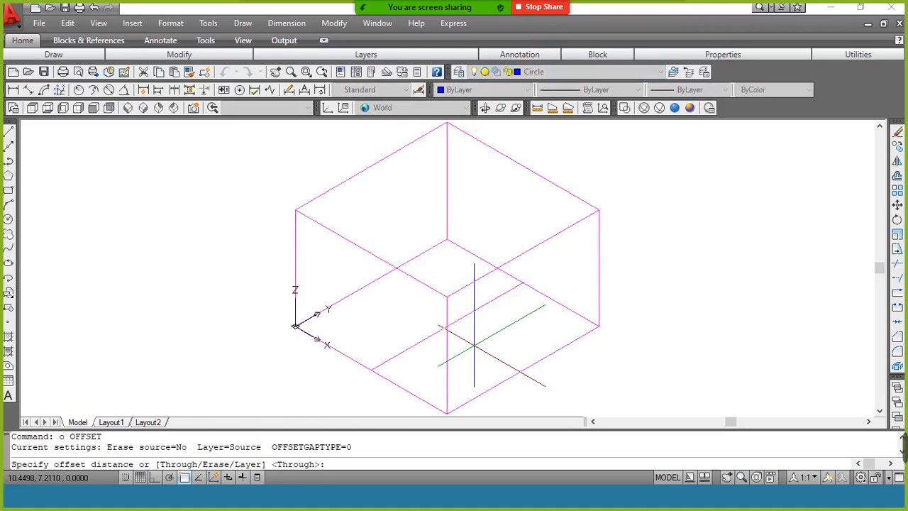
text(5)
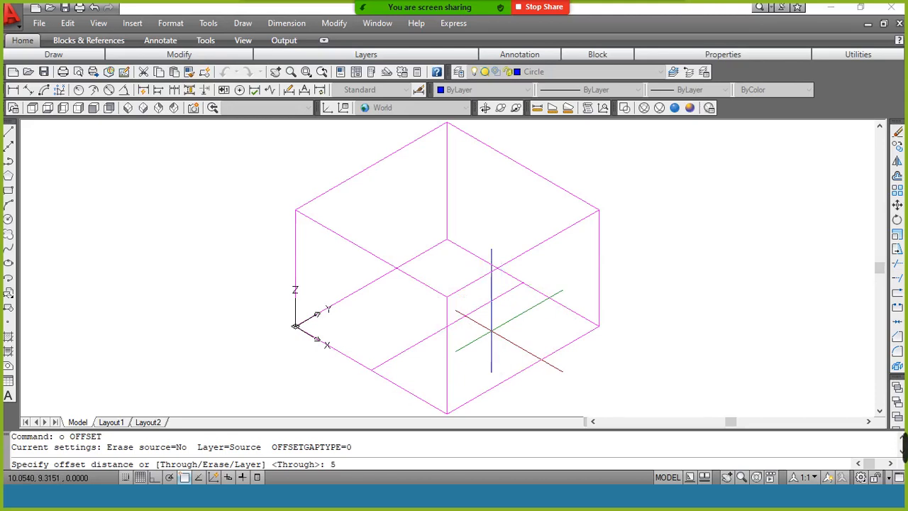
key(Return)
click(483, 307)
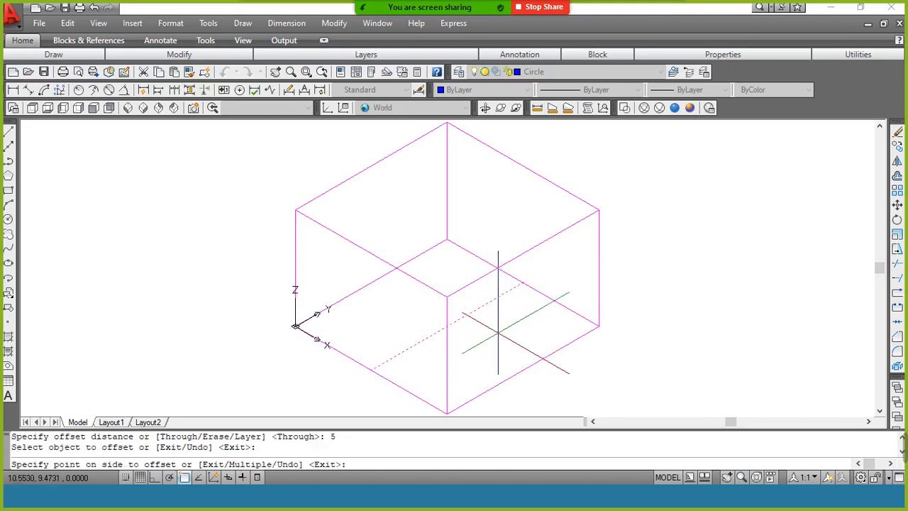
click(497, 330)
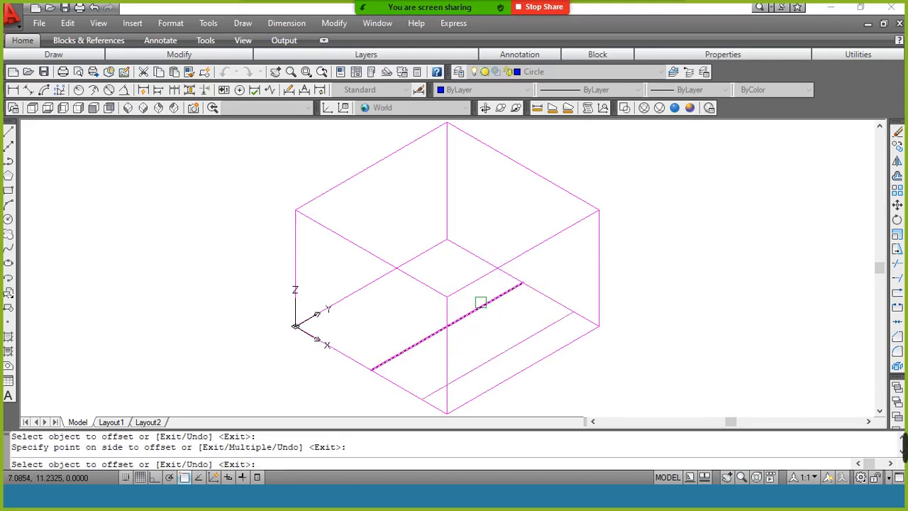
click(484, 307)
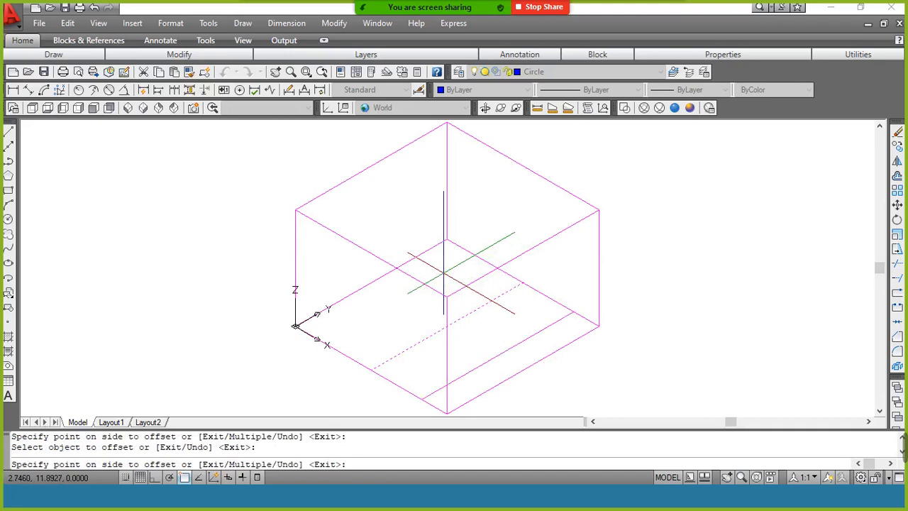
key(Escape)
key(Escape)
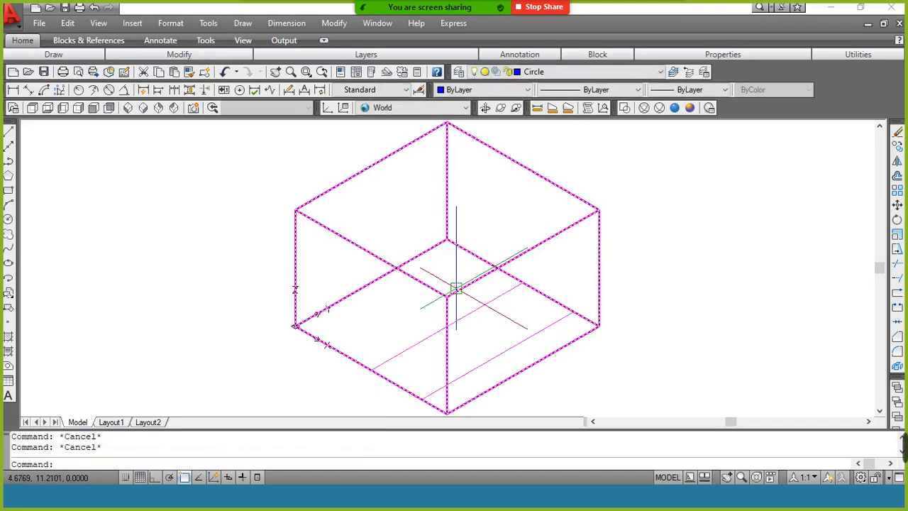
key(ctrl+z)
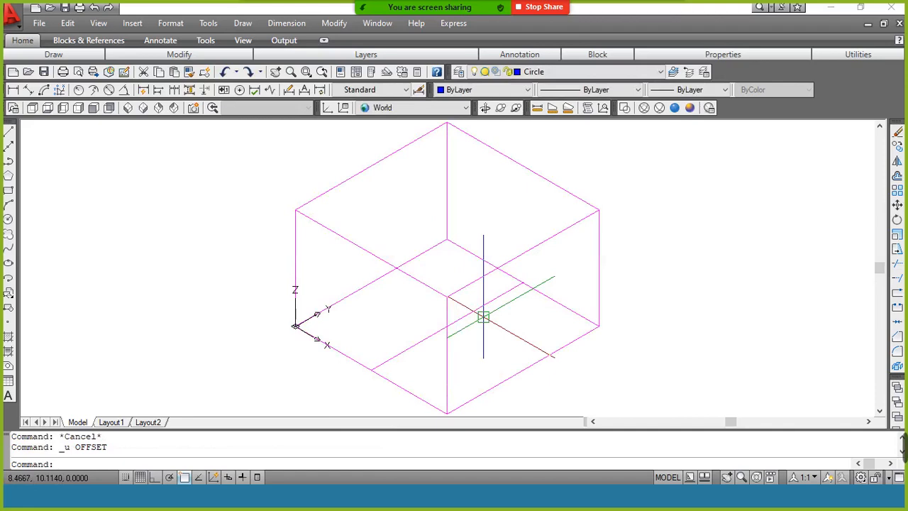
Step: Offset the bottom face's centre line by 3 to each side and erase the original line
text(o)
key(Return)
text(3)
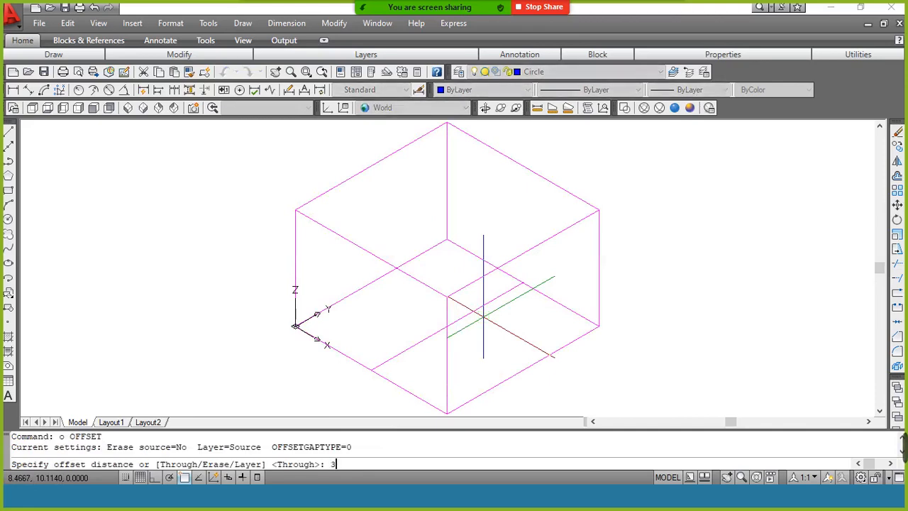
key(Return)
click(482, 311)
click(502, 329)
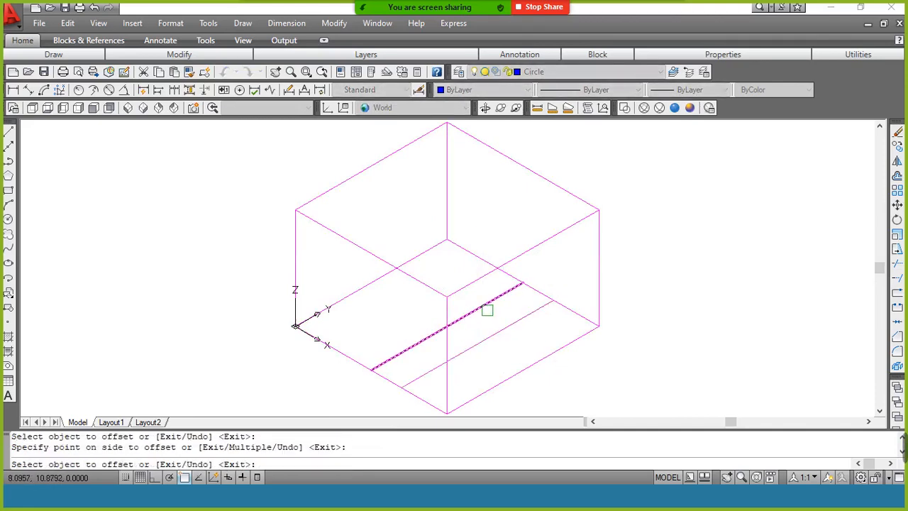
click(487, 310)
click(468, 298)
key(Return)
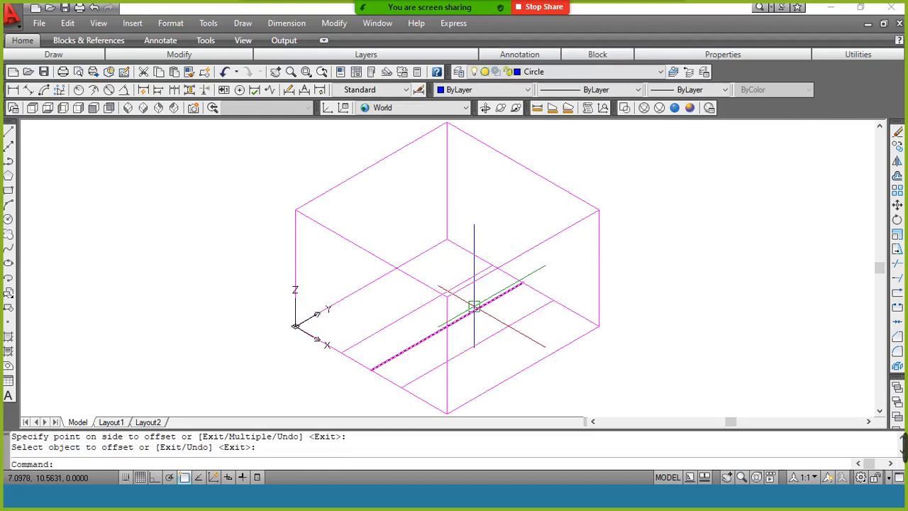
click(474, 306)
text(e)
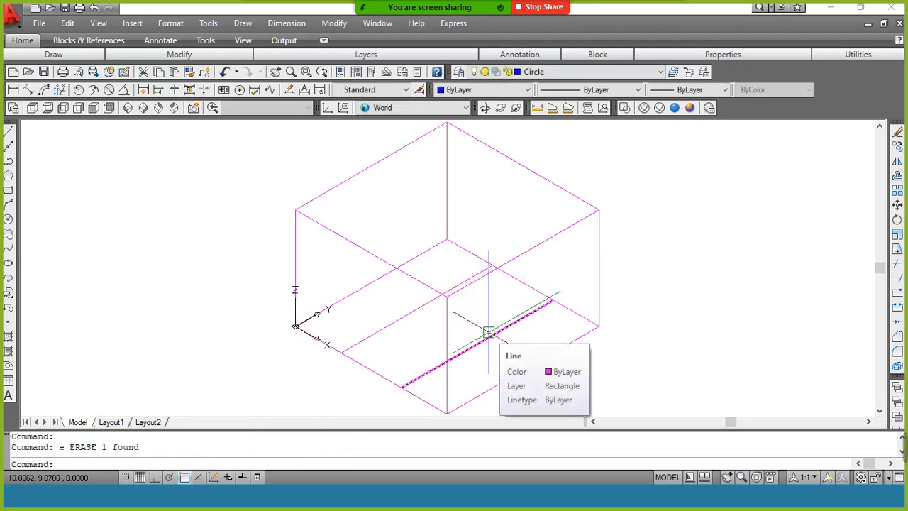
Step: Draw a circle of radius 2 centred on the midpoint of the offset line farther along X, with Ortho on
text(c)
key(Return)
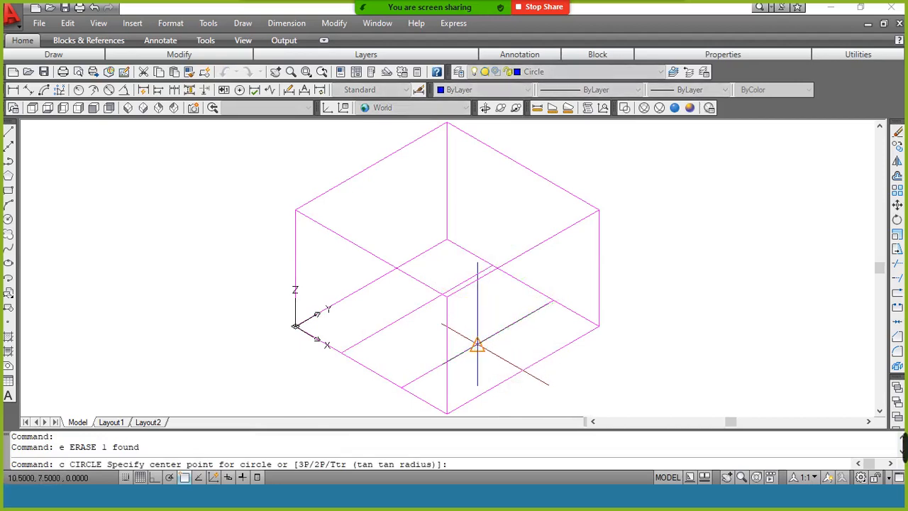
click(478, 345)
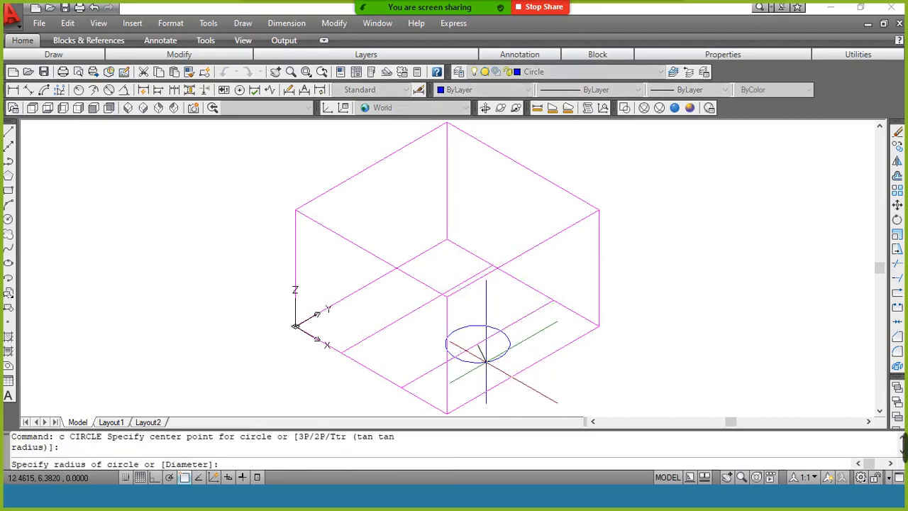
key(F8)
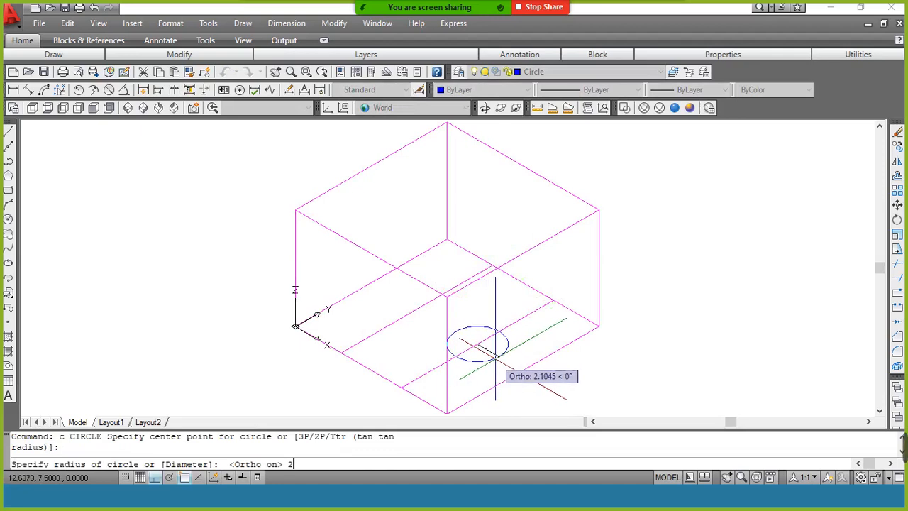
key(Return)
Step: Draw a second circle of radius 2 centred on the midpoint of the offset line nearer the origin
text(c)
key(Return)
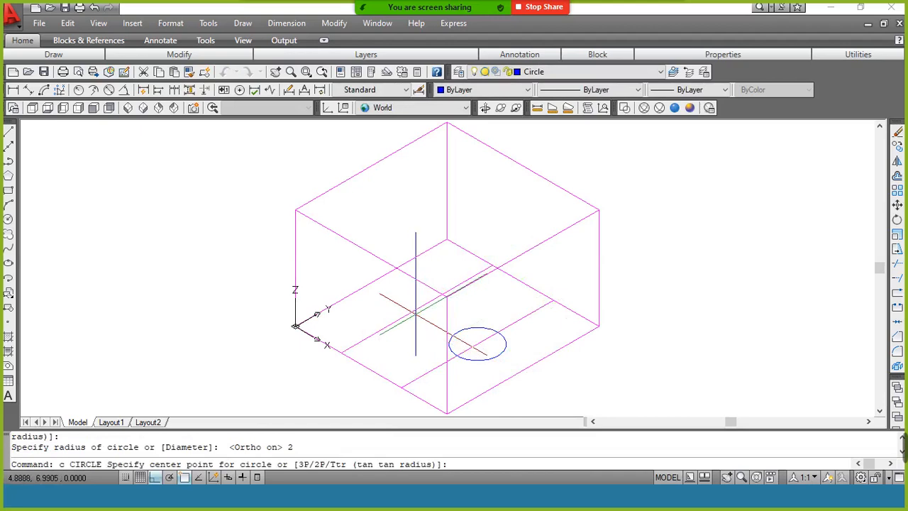
click(418, 310)
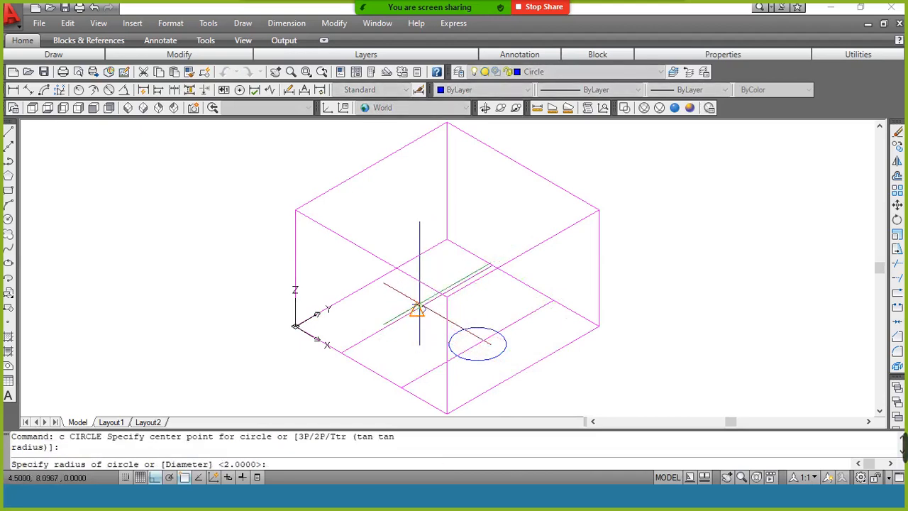
text(2)
key(Return)
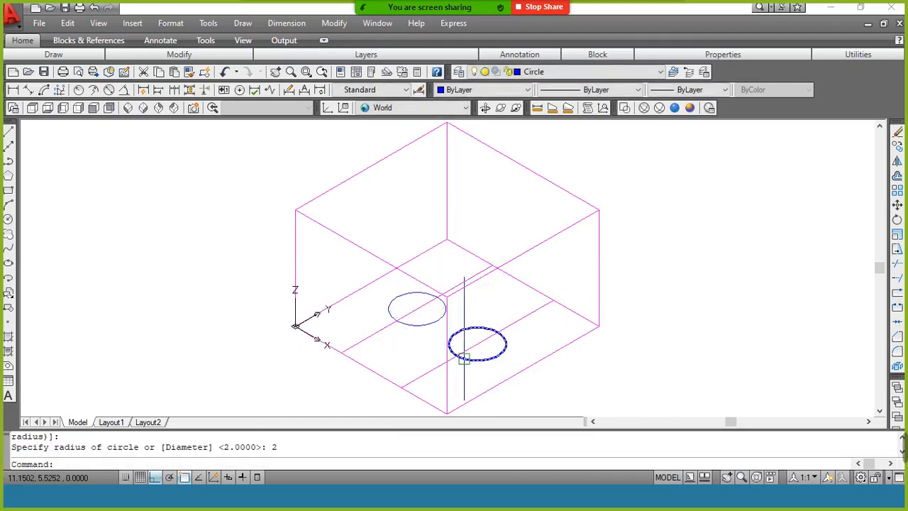
Step: Erase the two offset construction lines on the box's bottom face
click(424, 374)
click(379, 333)
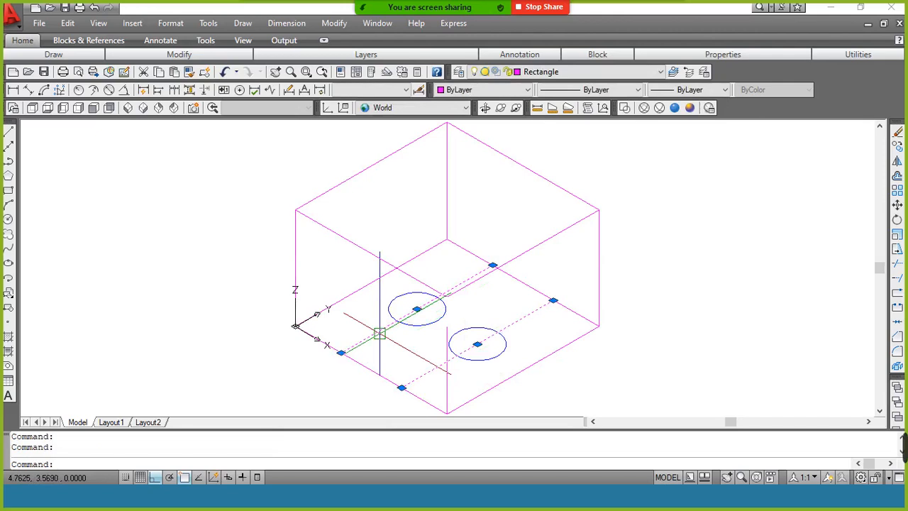
text(e)
key(Return)
Step: Extrude both circles to a height of 20 and fit the whole model in view
text(e)
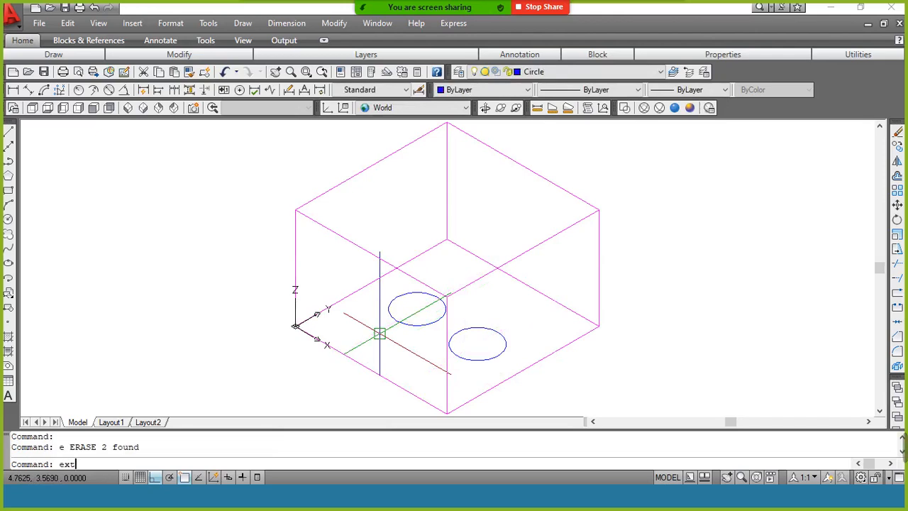
text(xt)
key(Return)
click(413, 326)
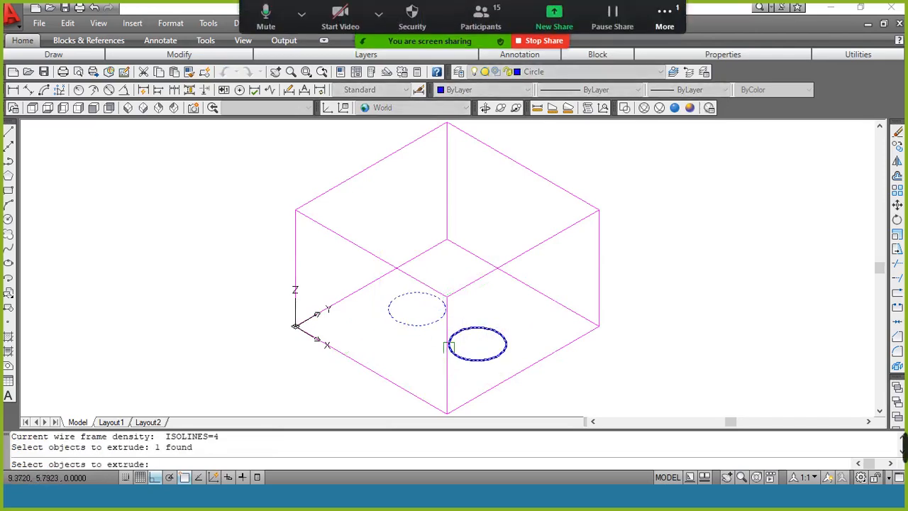
click(448, 347)
key(Return)
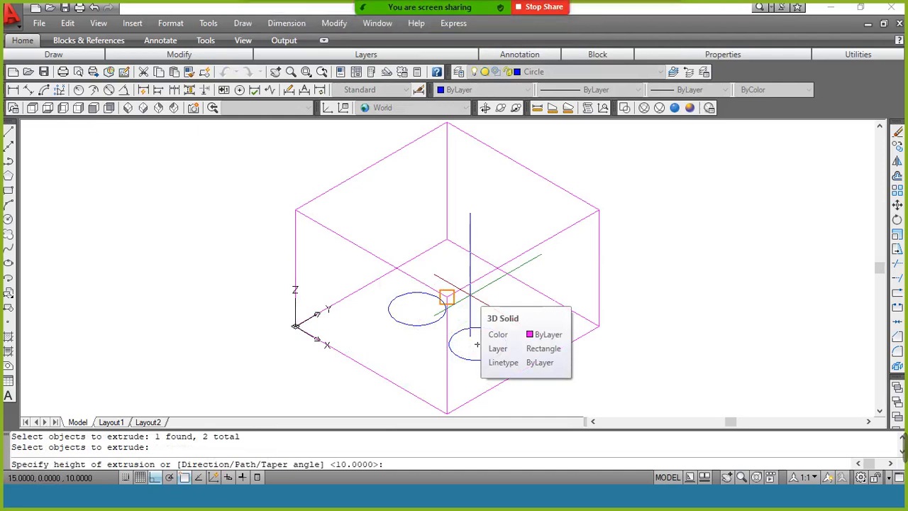
text(20)
key(Return)
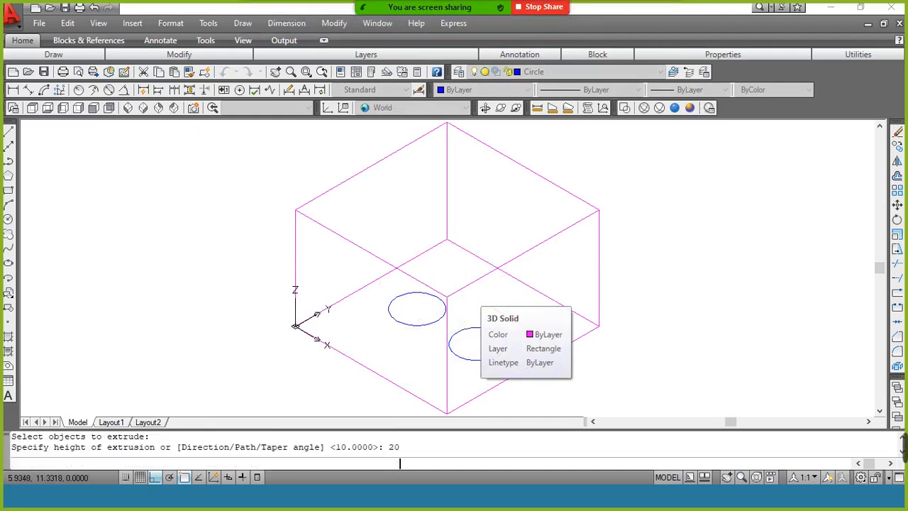
text(z)
key(Return)
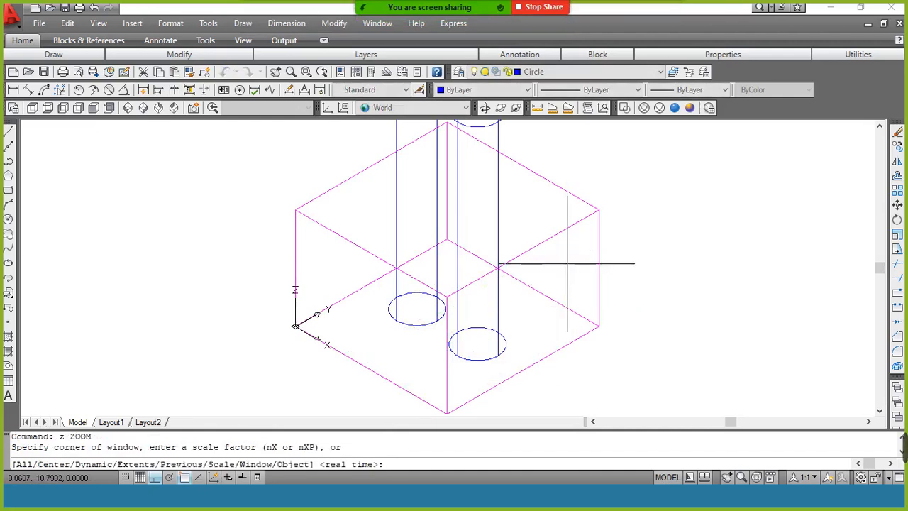
text(e)
key(Return)
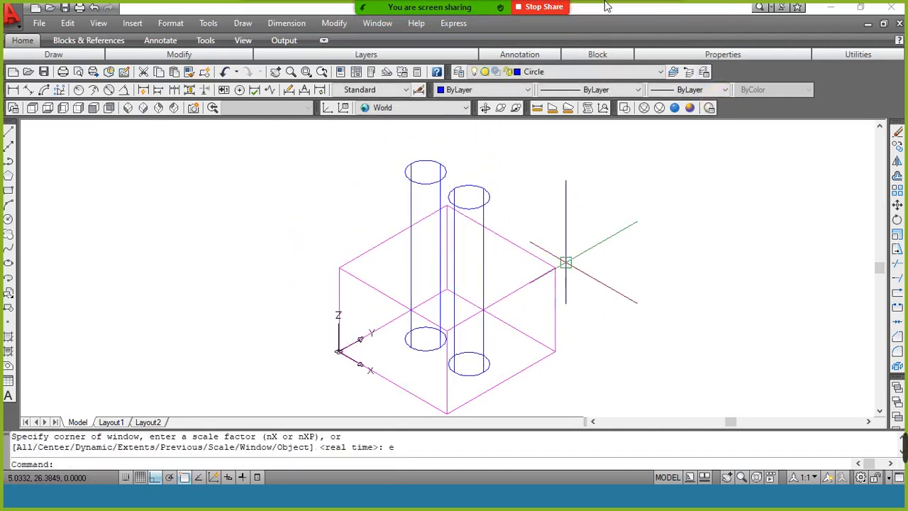
Step: Switch to the Zoom meeting's group chat to read the latest messages, and minimise the chat window
mouse_move(572, 4)
click(664, 15)
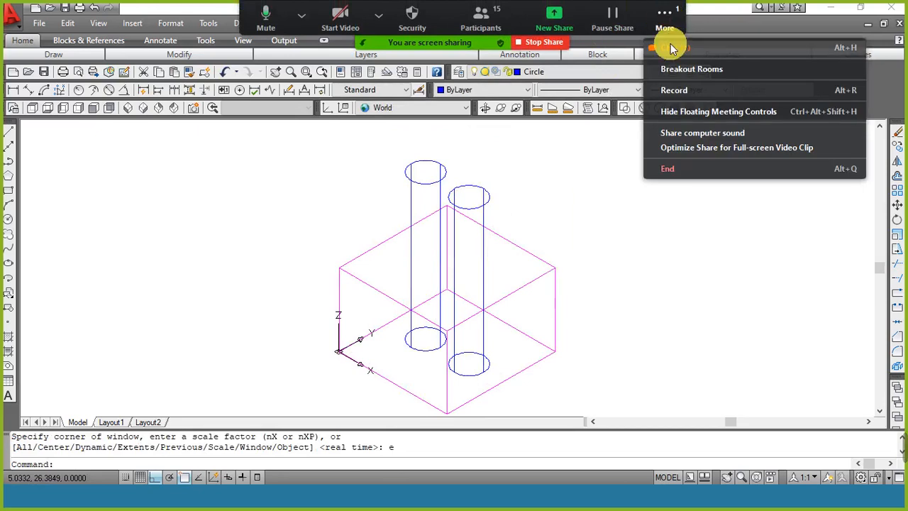
click(669, 168)
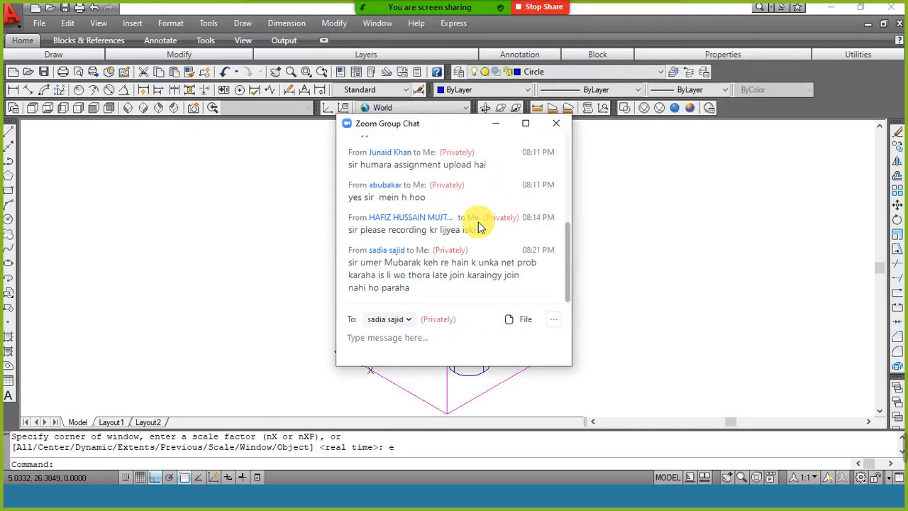
click(494, 127)
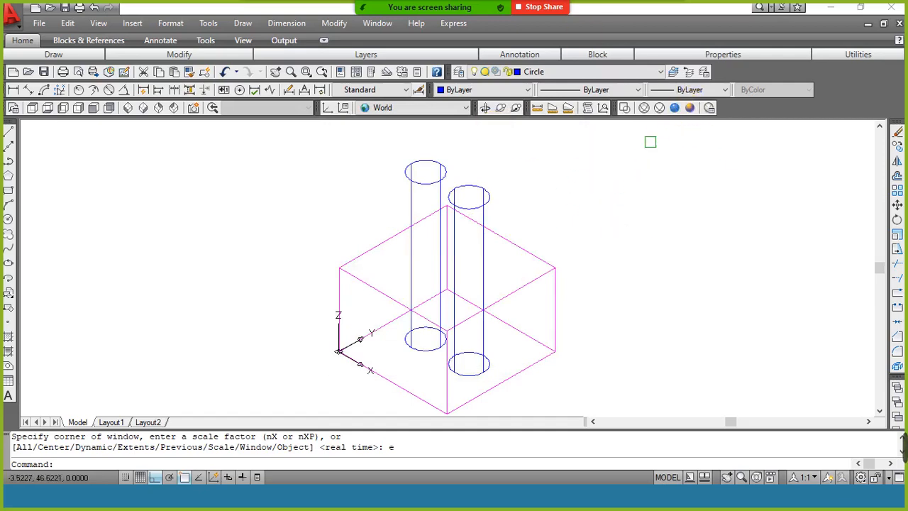
Step: Apply the Conceptual visual style and inspect the solids from below and the front, ending in the SE Isometric view
click(690, 110)
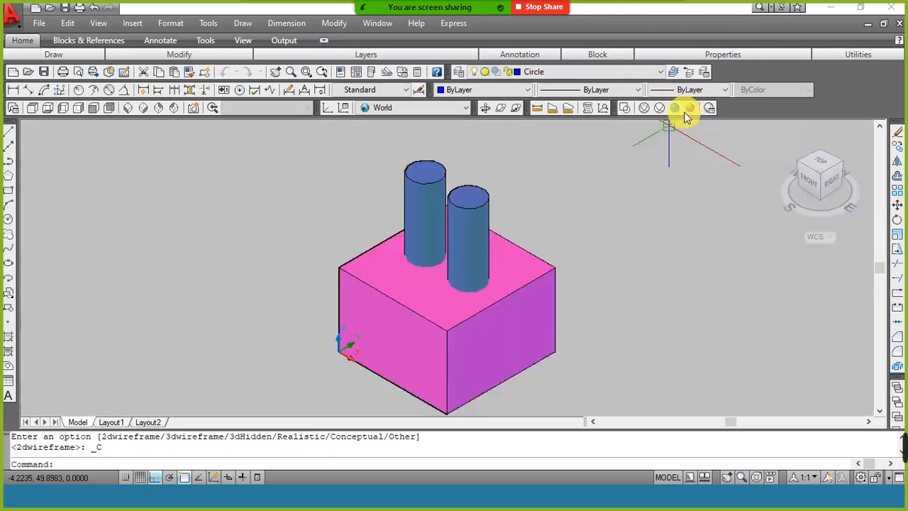
click(485, 111)
drag(542, 235, 503, 213)
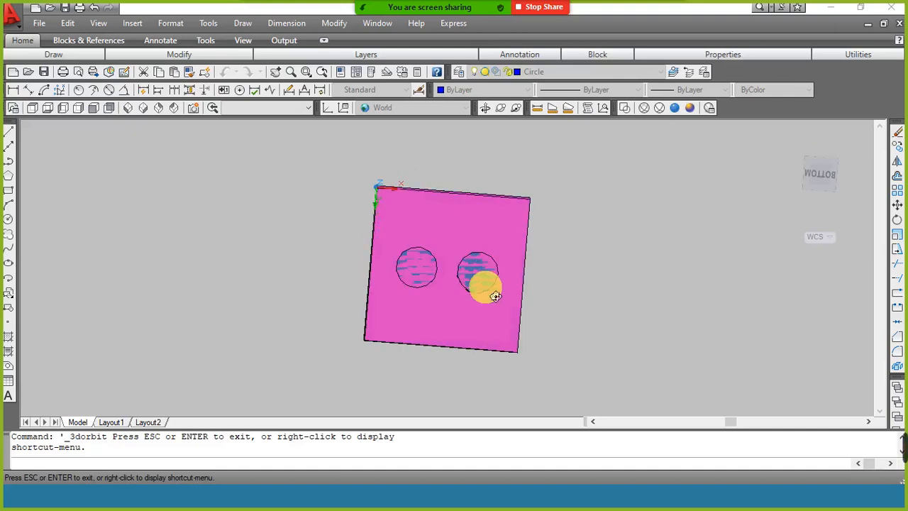
drag(495, 296, 471, 377)
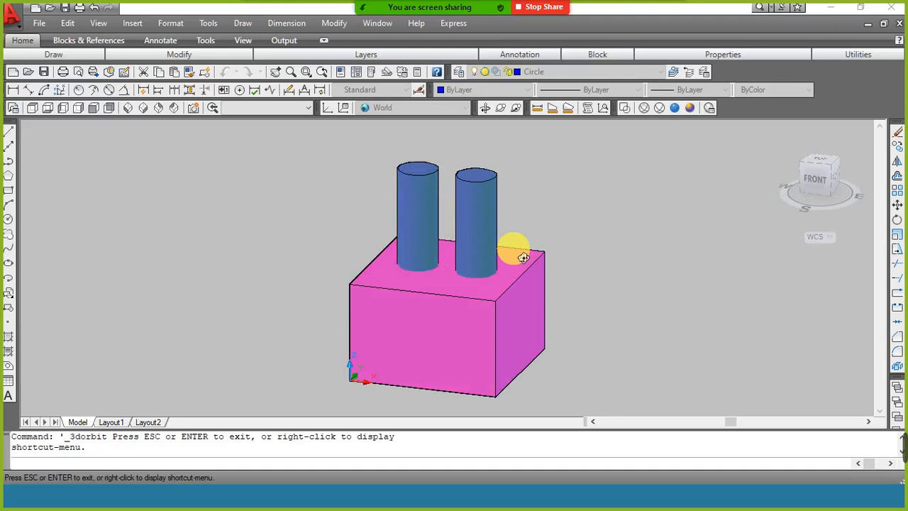
right_click(515, 231)
click(547, 237)
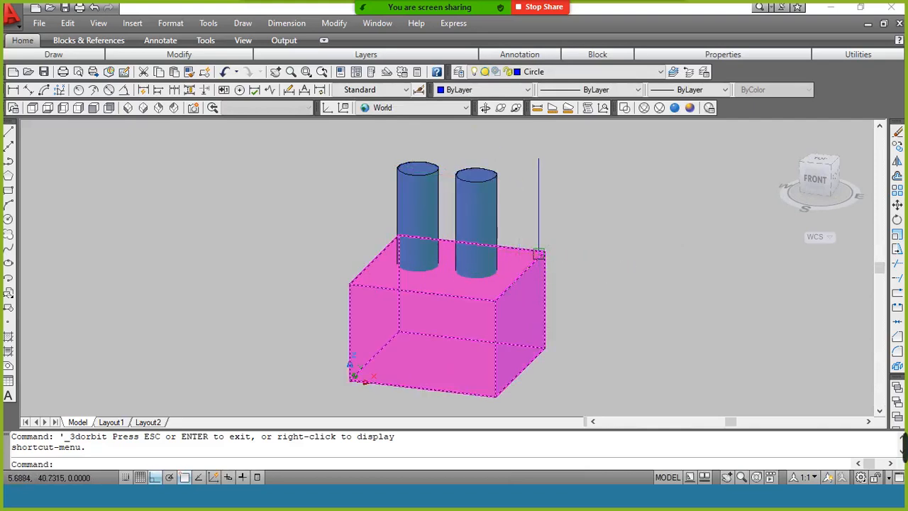
click(144, 112)
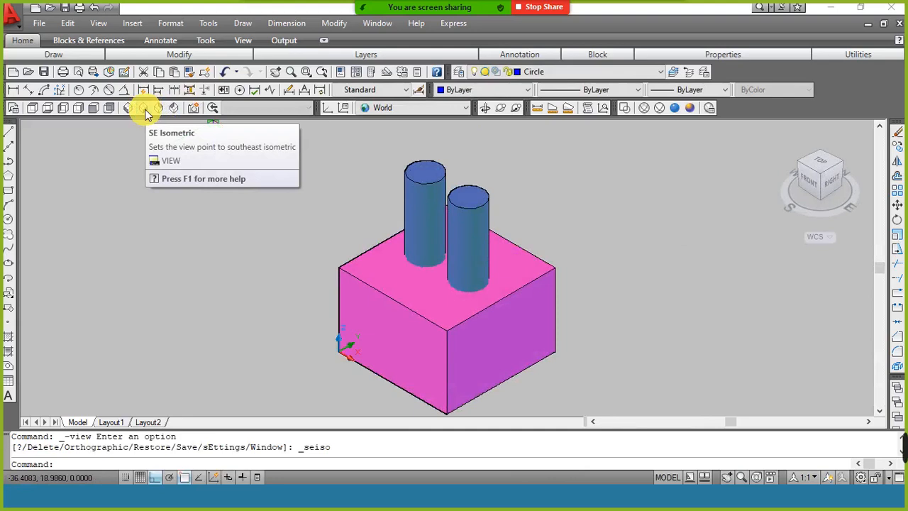
Step: Unite the box and the two cylinders into a single solid with Union
text(uni)
key(Return)
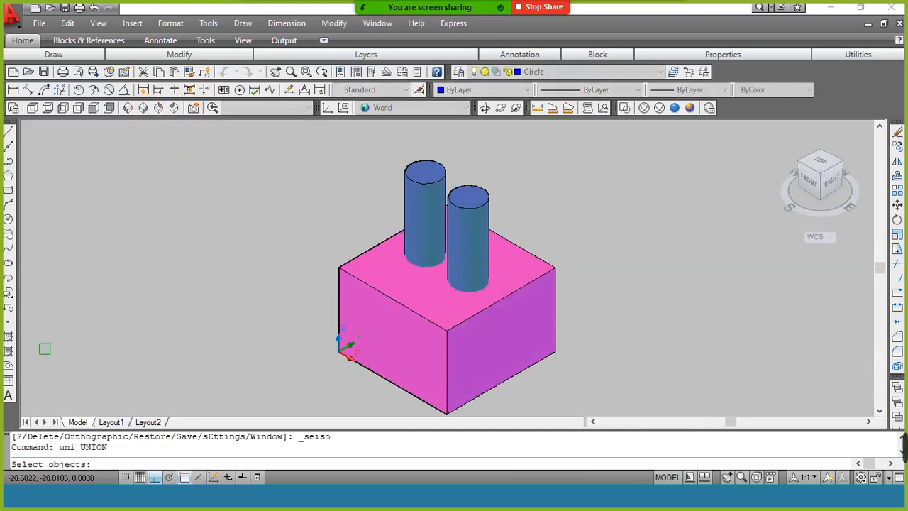
click(564, 167)
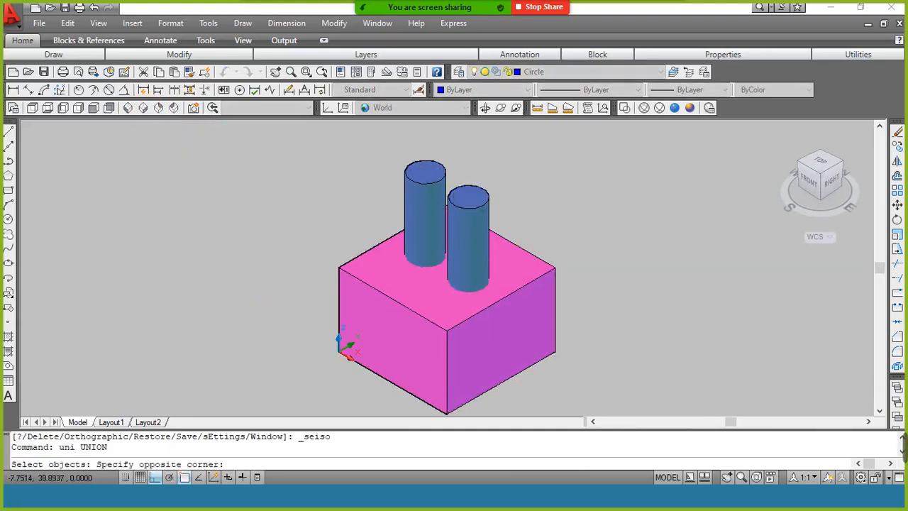
click(314, 386)
key(Return)
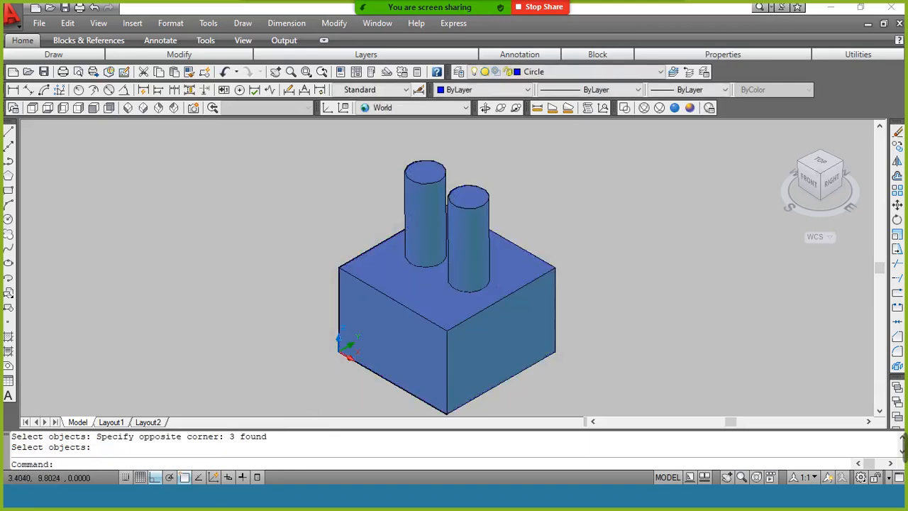
Step: Select the united solid to check that it is one object, clear the selection and undo the Union
click(445, 291)
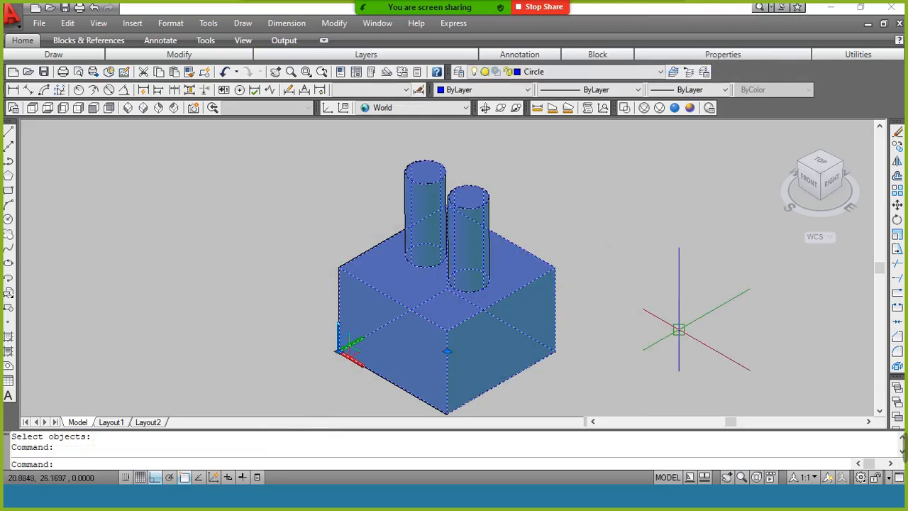
key(Escape)
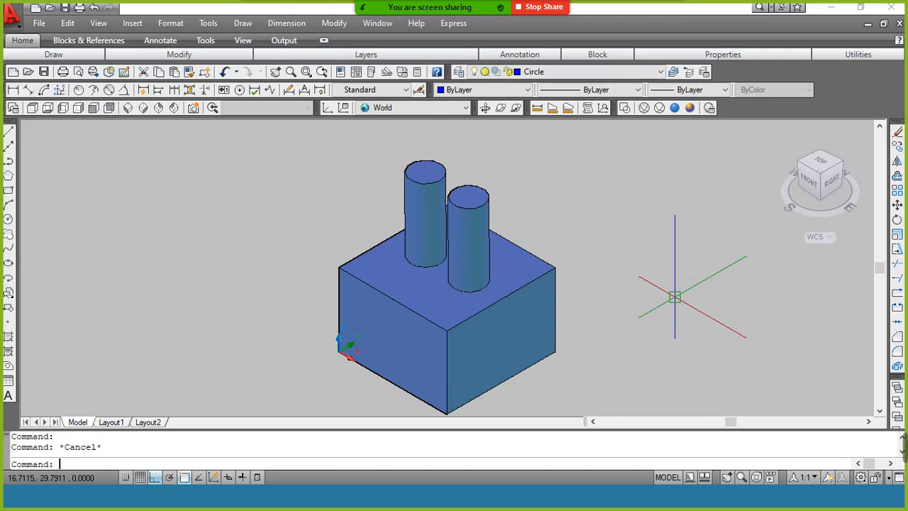
click(224, 72)
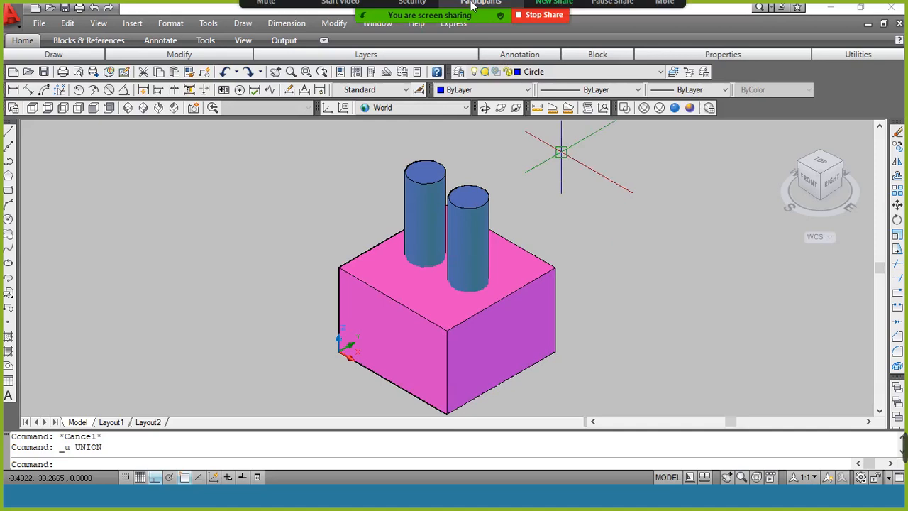
Step: Subtract the two cylinders from the box with Subtract
mouse_move(901, 452)
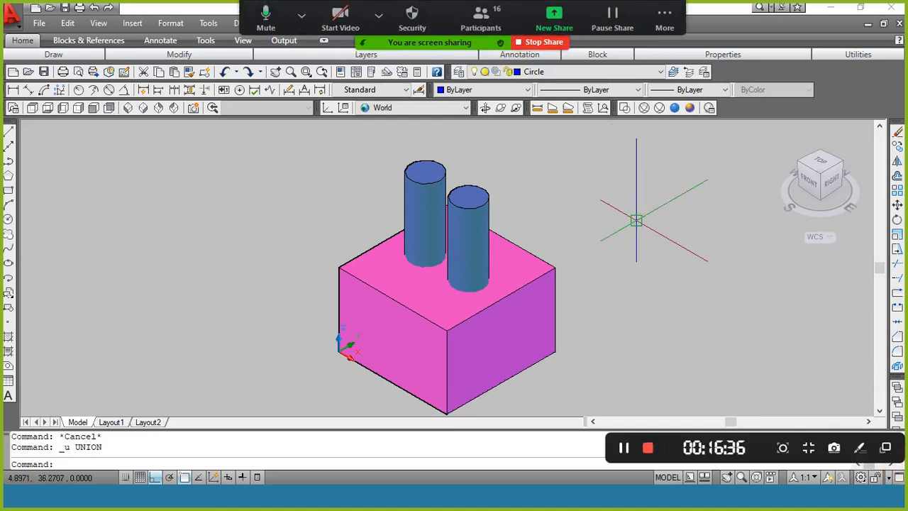
text(su)
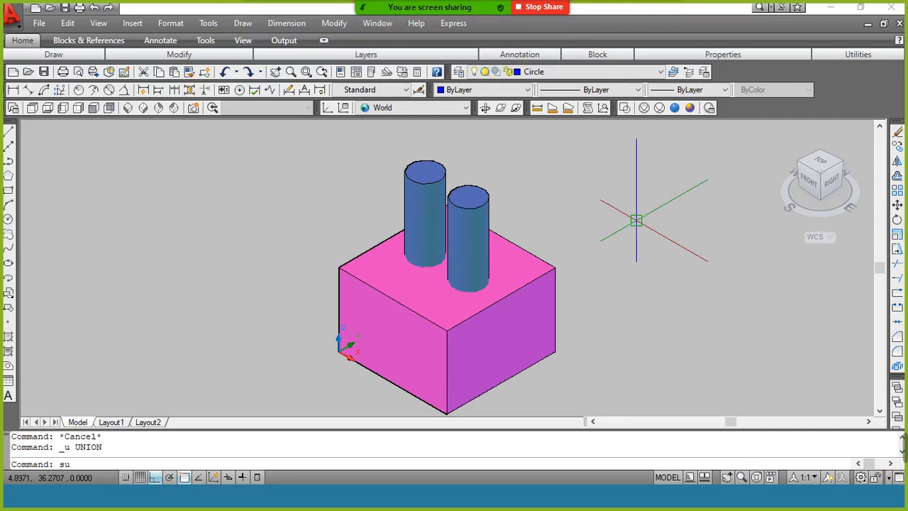
key(Return)
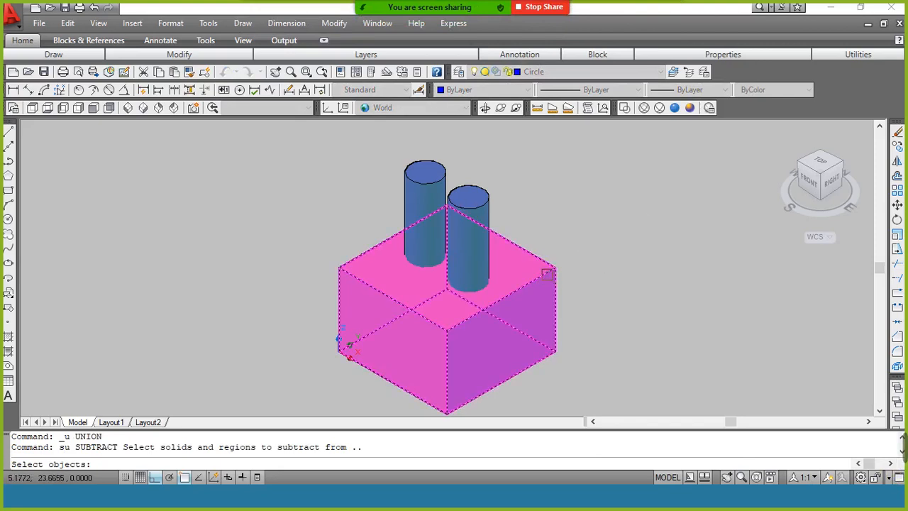
click(548, 274)
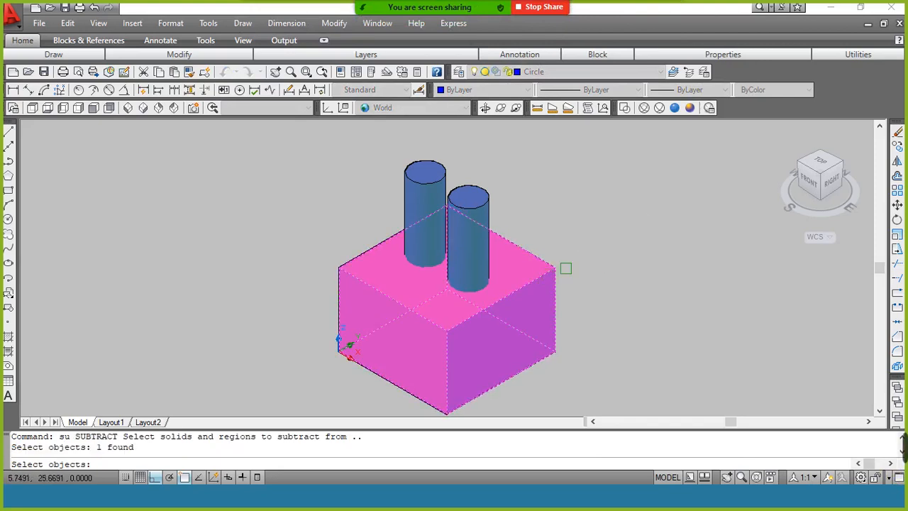
key(Return)
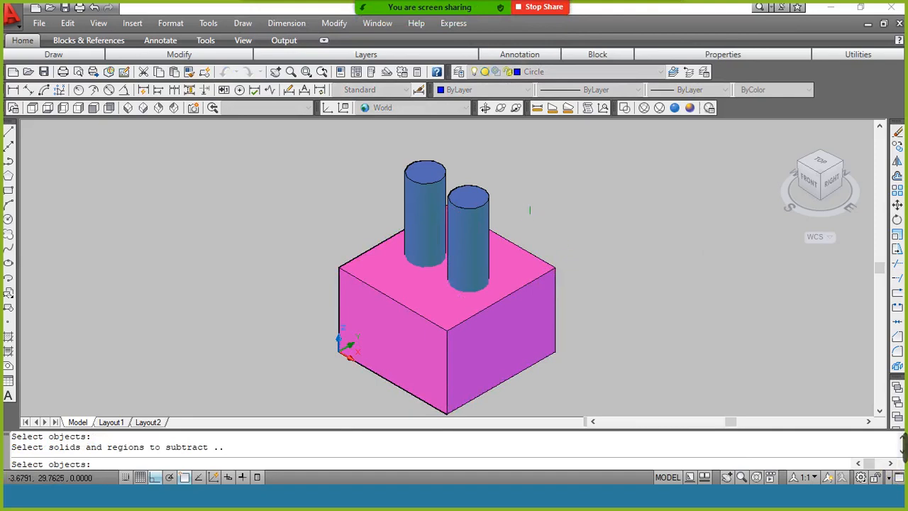
click(492, 194)
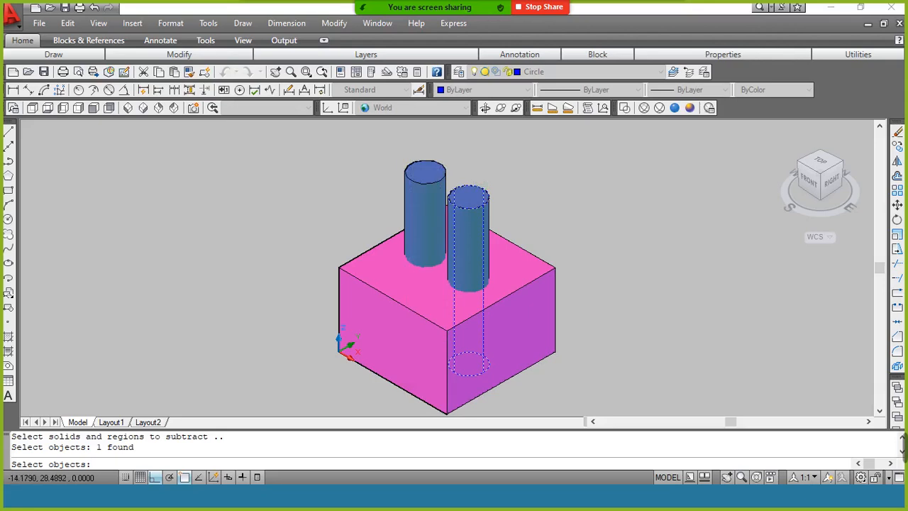
click(439, 177)
key(Return)
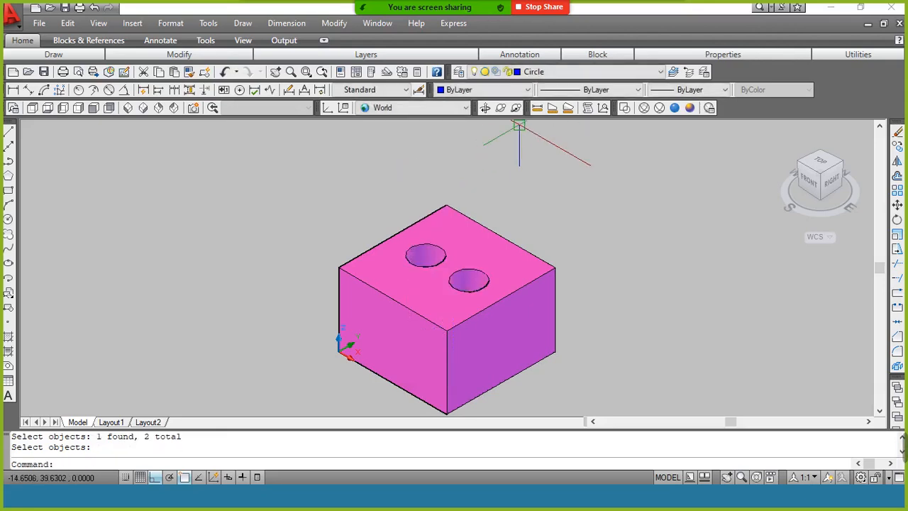
Step: Orbit the box to inspect the two holes from the front and from above, and undo the orbit and the Subtract
click(484, 107)
drag(492, 174, 476, 250)
drag(449, 295, 440, 363)
drag(443, 270, 474, 194)
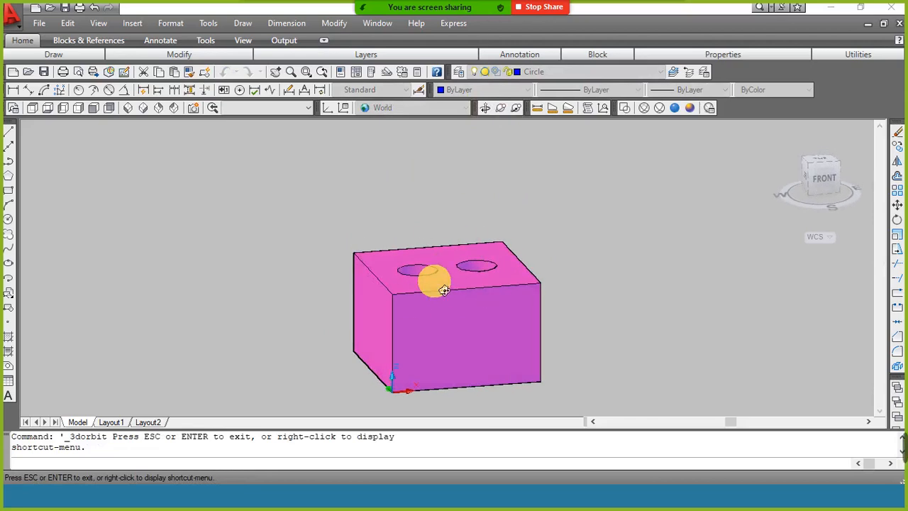
drag(444, 291, 439, 327)
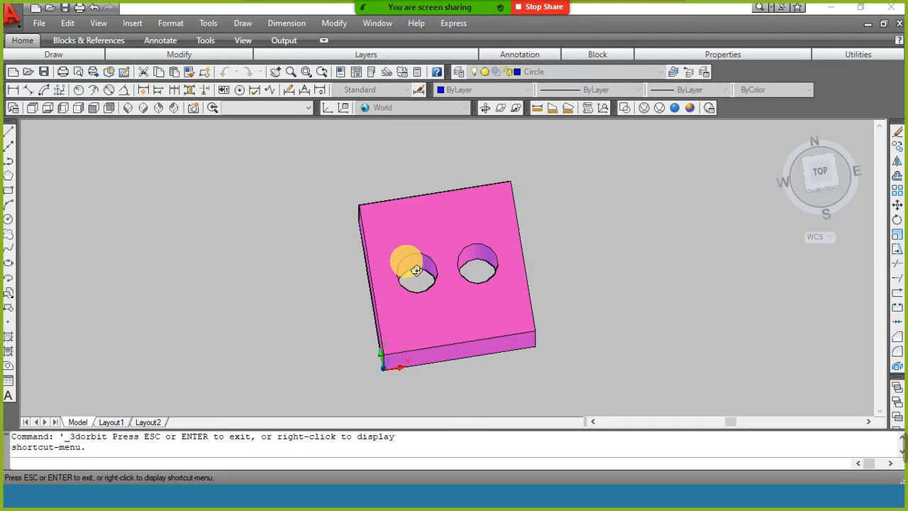
drag(417, 270, 444, 260)
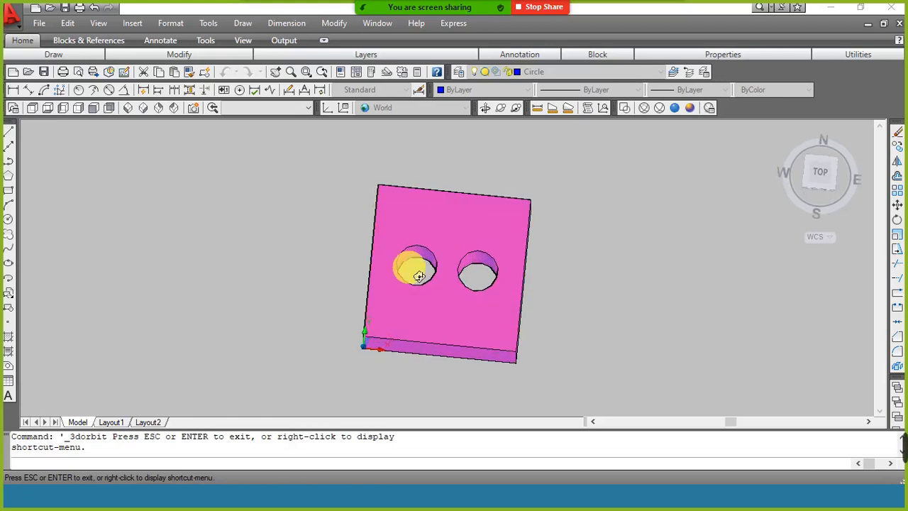
right_click(346, 187)
click(365, 192)
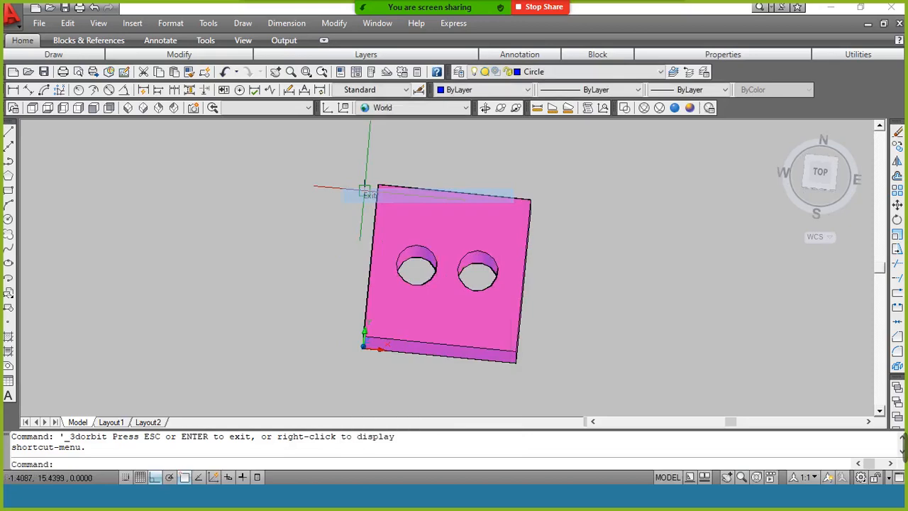
key(ctrl+z)
key(ctrl+z)
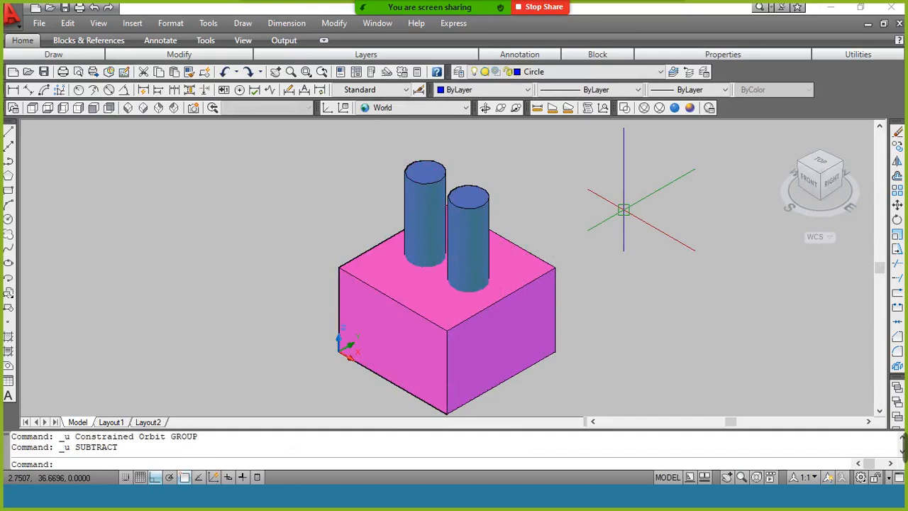
Step: Try to Intersect the box and both cylinders, selecting all three solids together, and undo the operation
text(in)
key(Return)
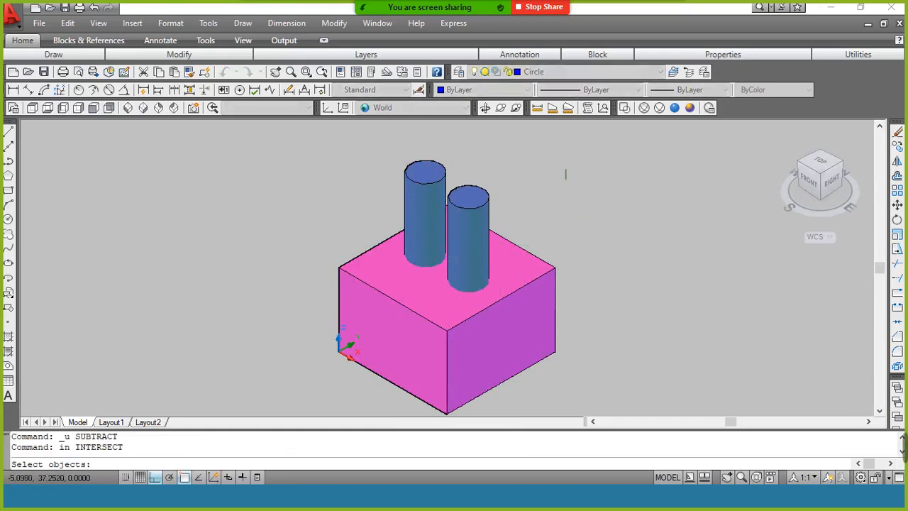
click(560, 141)
click(323, 345)
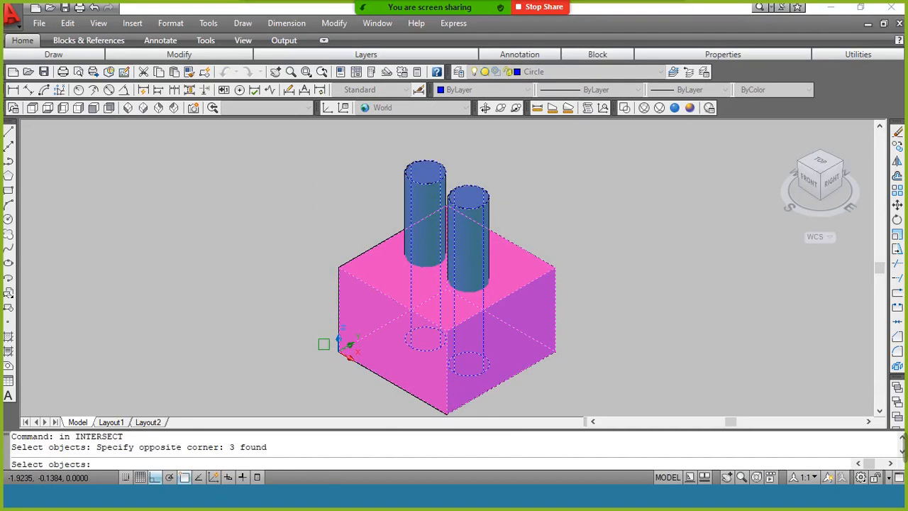
key(Return)
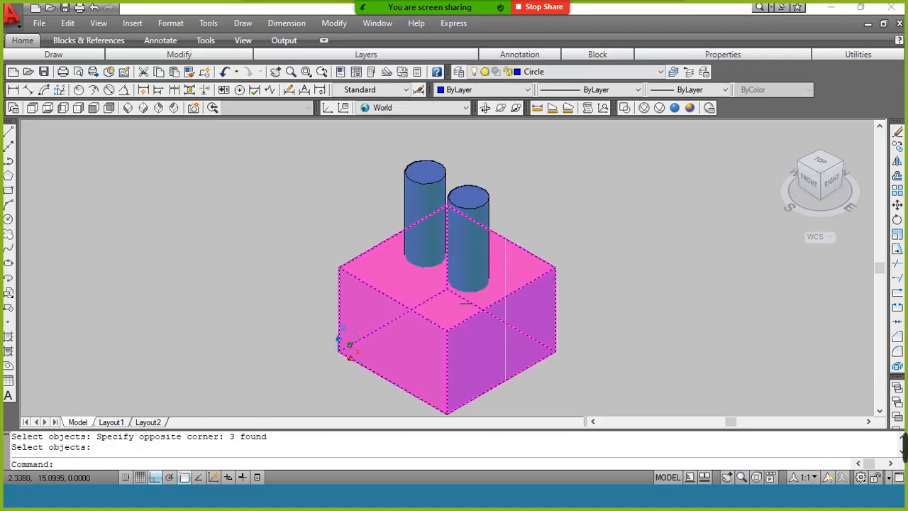
key(ctrl+z)
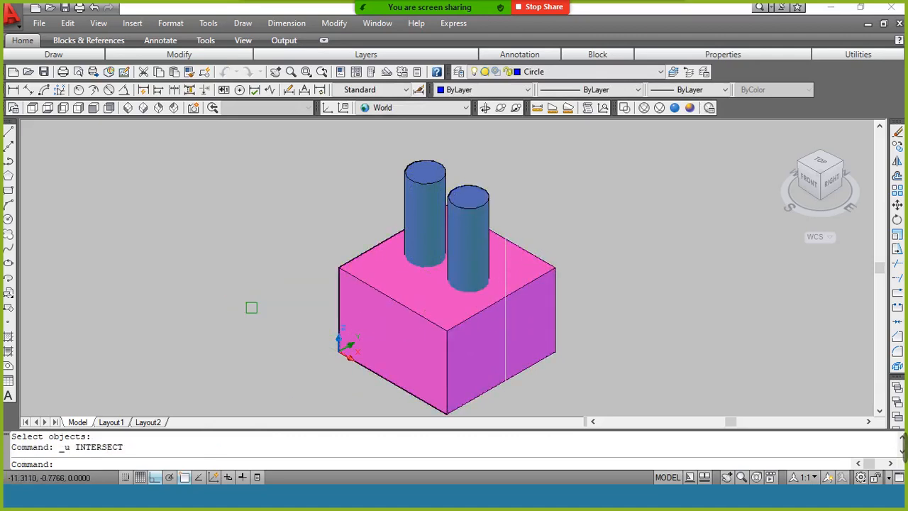
Step: Intersect the box with only the front cylinder, and undo that Intersect
text(i)
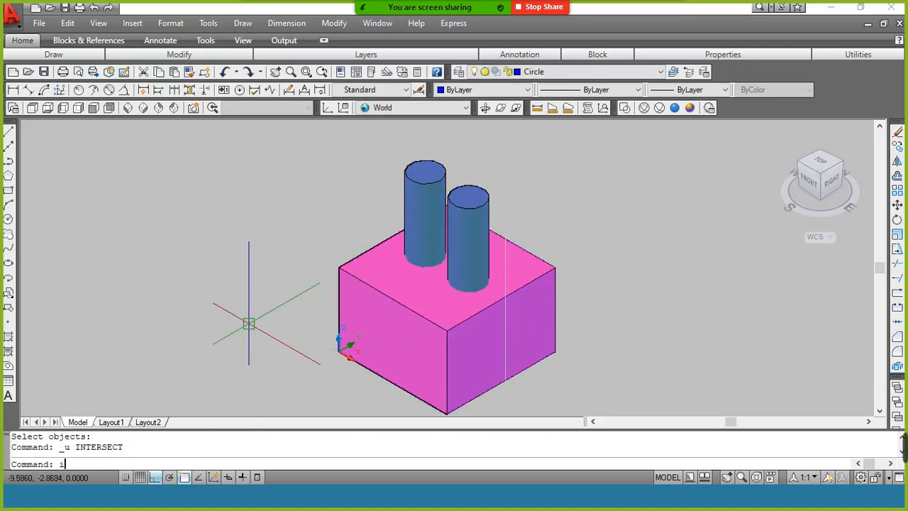
text(n)
key(Return)
click(525, 289)
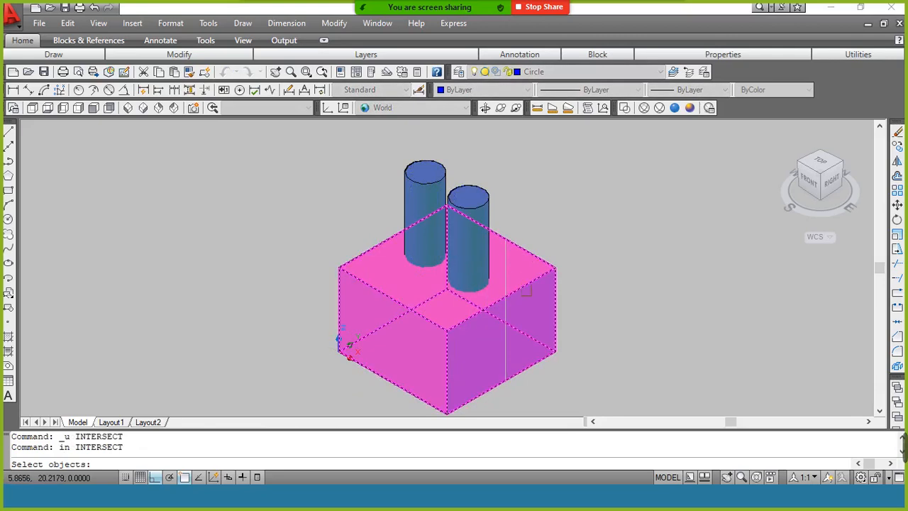
click(525, 286)
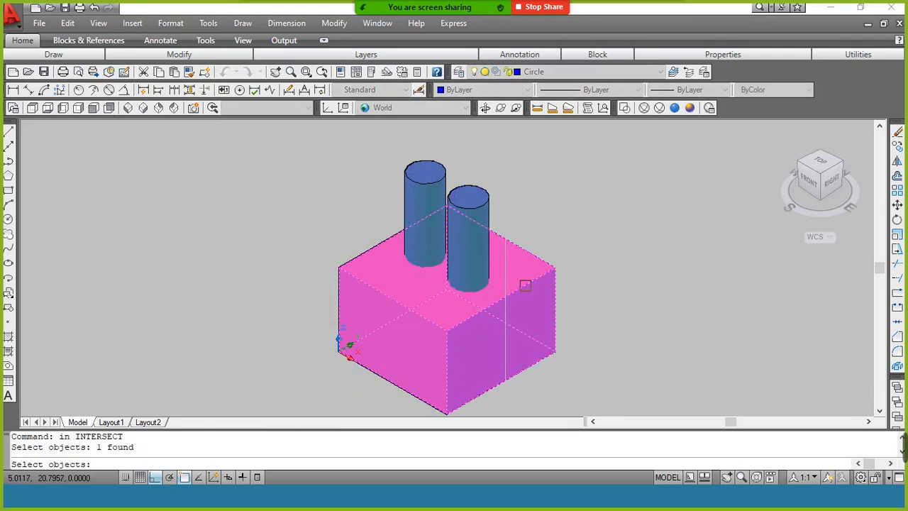
click(484, 214)
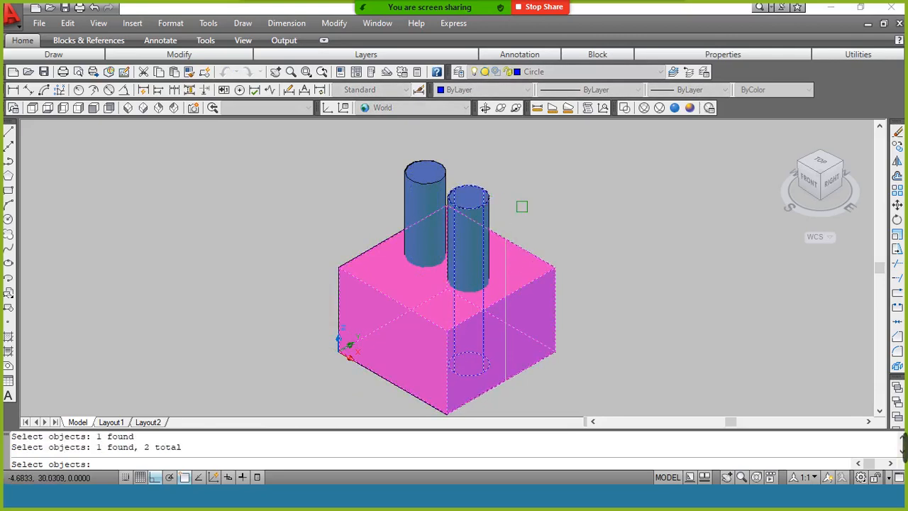
key(Return)
key(ctrl+z)
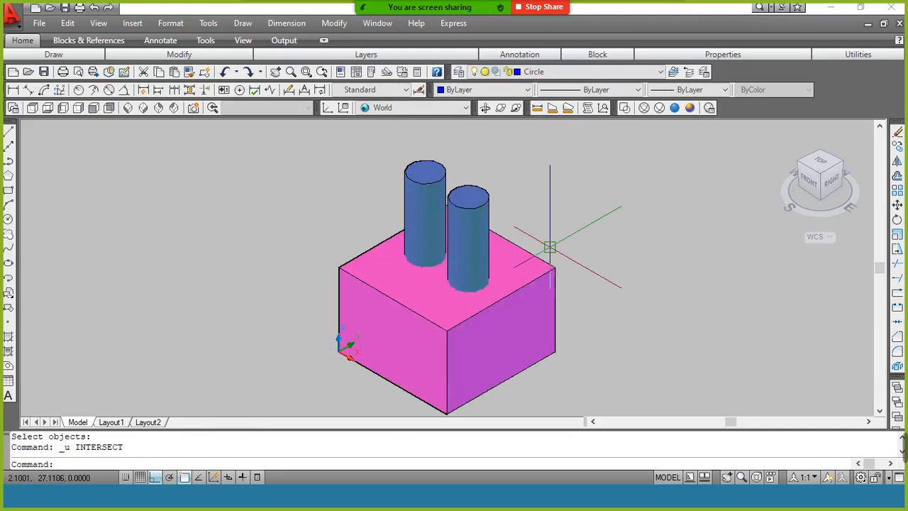
Step: Try to Intersect the box with both cylinders, picking each of the three solids individually
text(in)
key(Return)
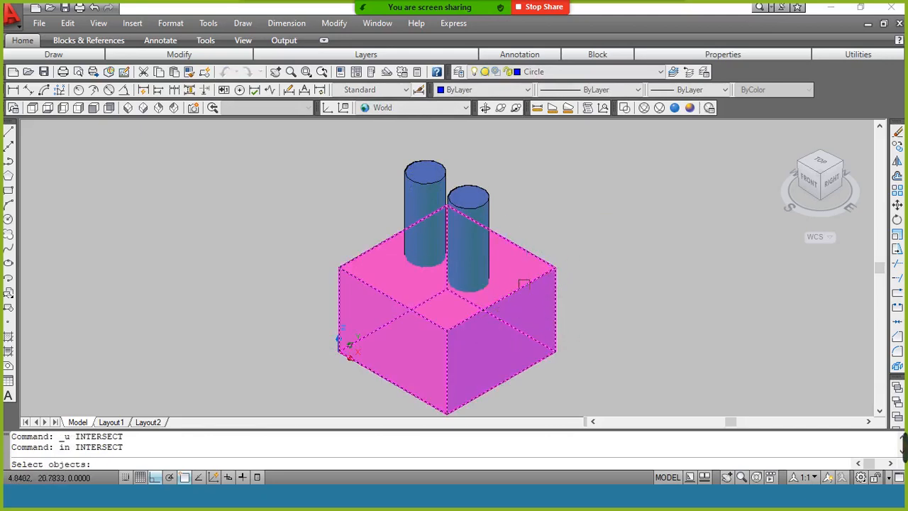
click(502, 239)
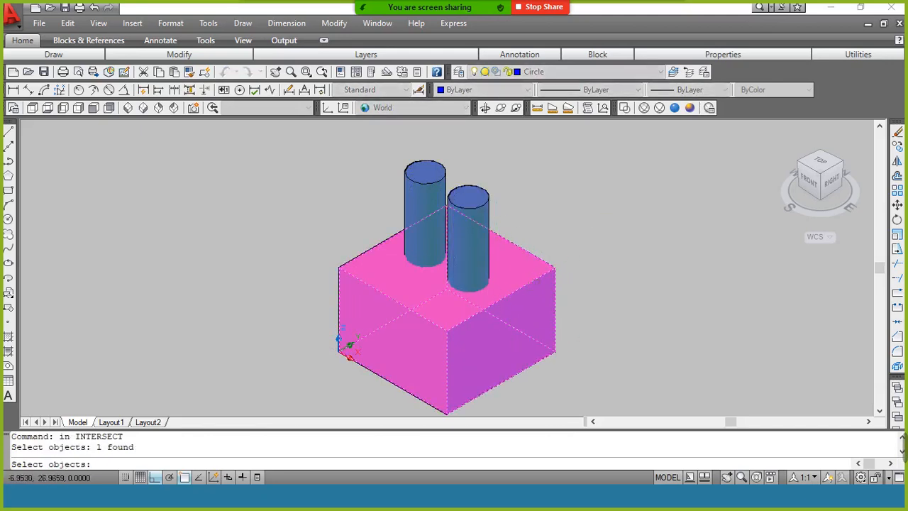
click(432, 174)
click(451, 186)
key(Return)
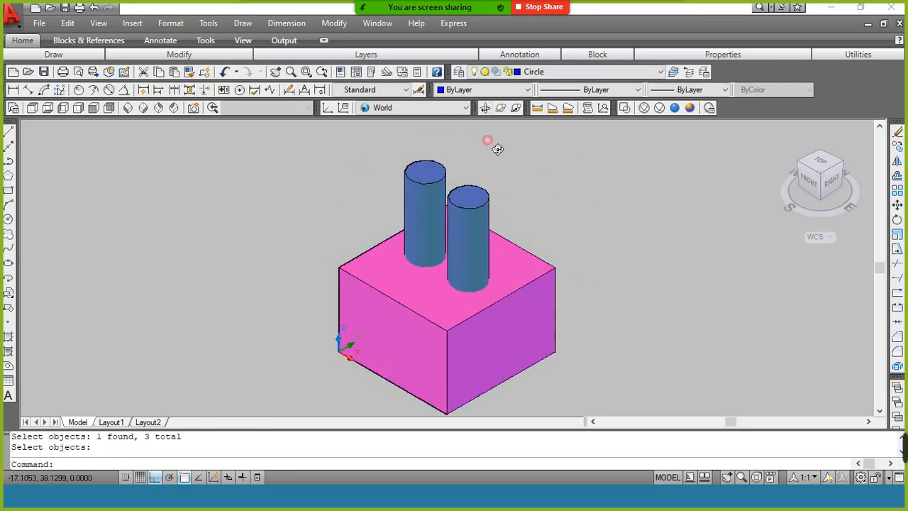
Step: Orbit the model down towards a front view to inspect the solids, and undo the orbit
mouse_move(476, 213)
shift+middle_down()
mouse_move(466, 288)
mouse_move(479, 205)
shift+middle_up()
drag(479, 205, 479, 281)
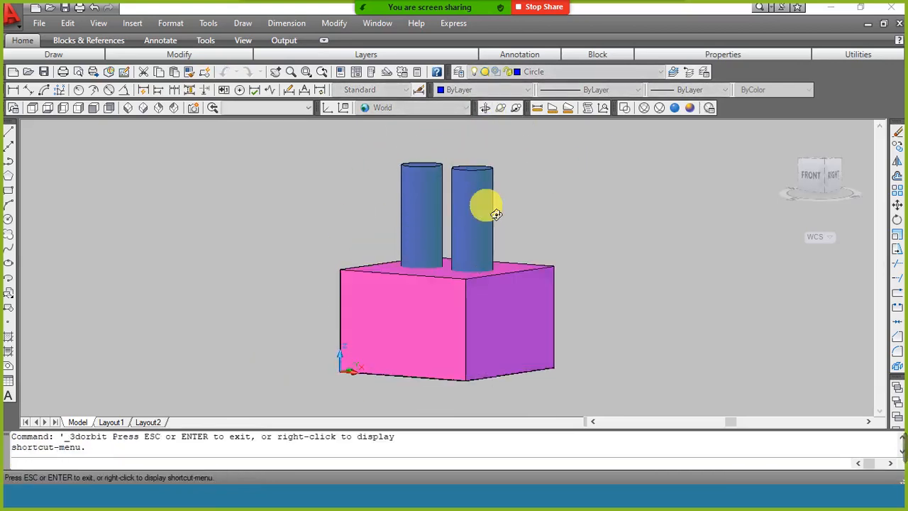
right_click(487, 205)
click(515, 215)
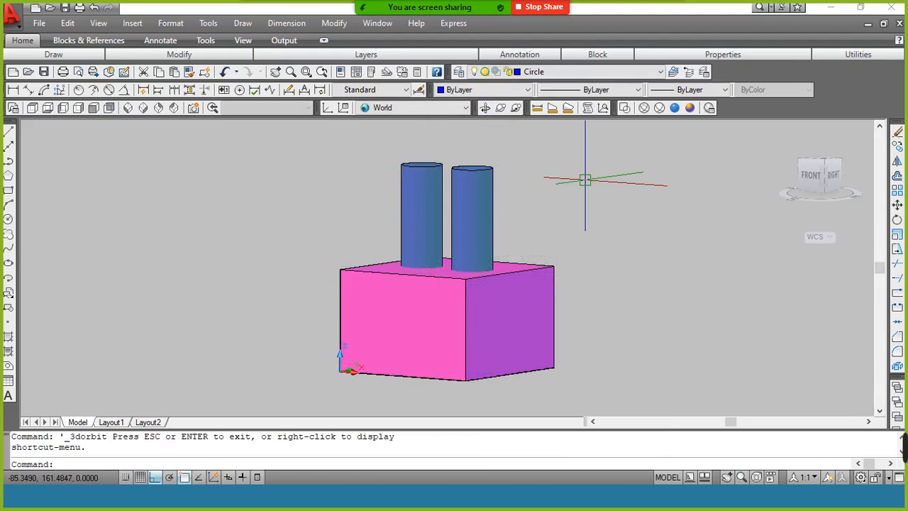
key(ctrl+z)
Step: Intersect the box with the front cylinder, leaving the rear cylinder out of the selection
text(in)
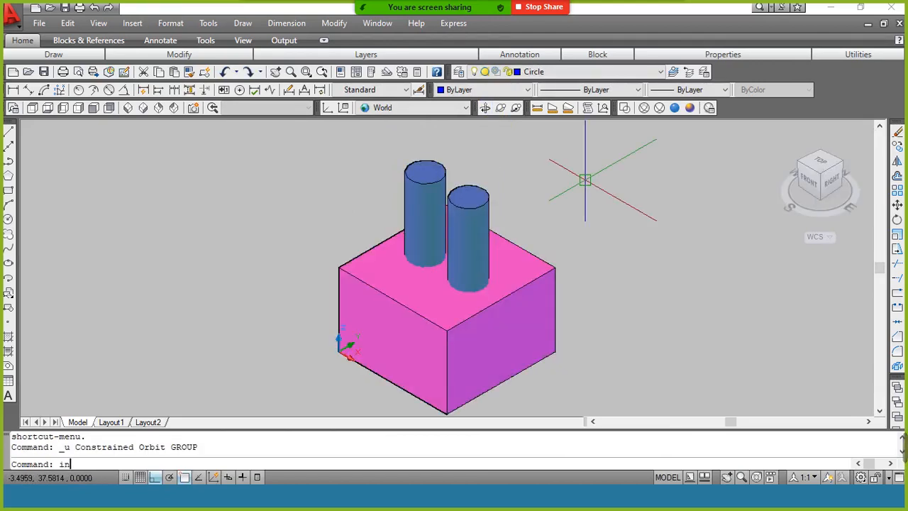
key(Return)
click(530, 254)
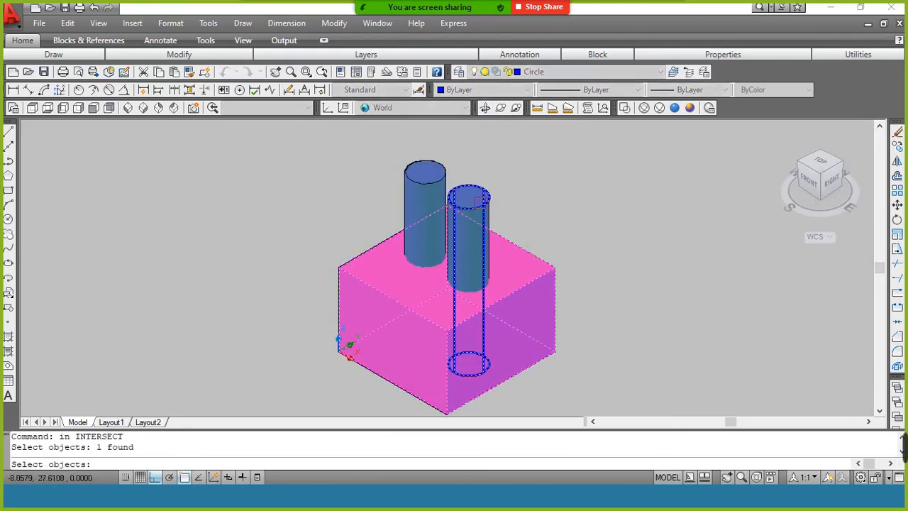
click(487, 207)
key(Return)
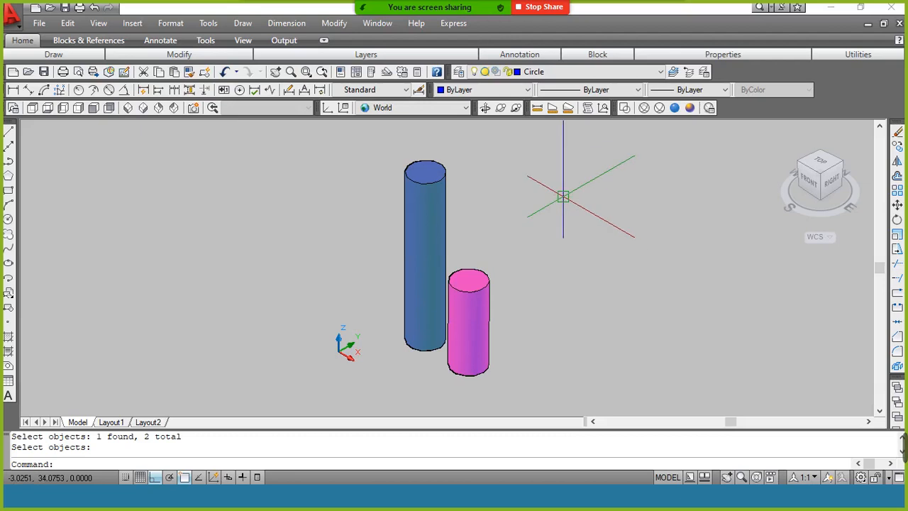
Step: Erase both remaining solids from the drawing and dismiss the sub-selection tip
click(561, 191)
click(389, 319)
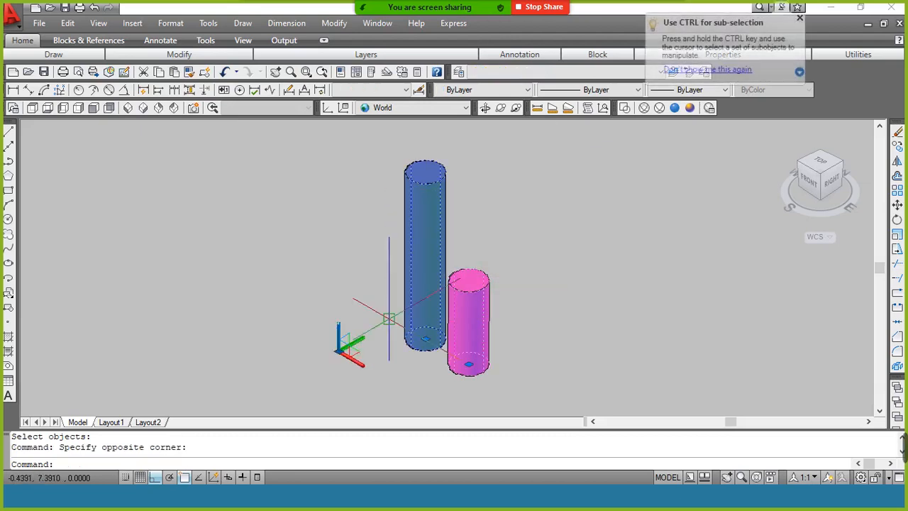
text(e)
key(Return)
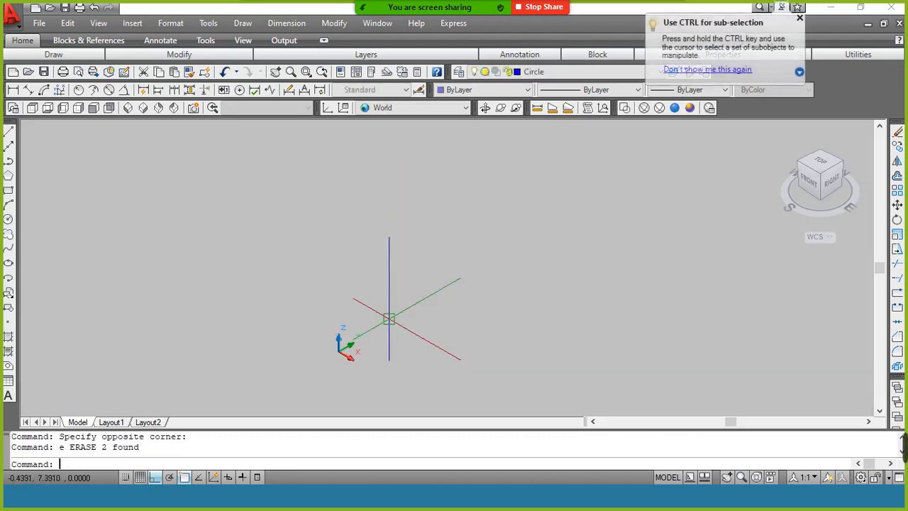
click(800, 18)
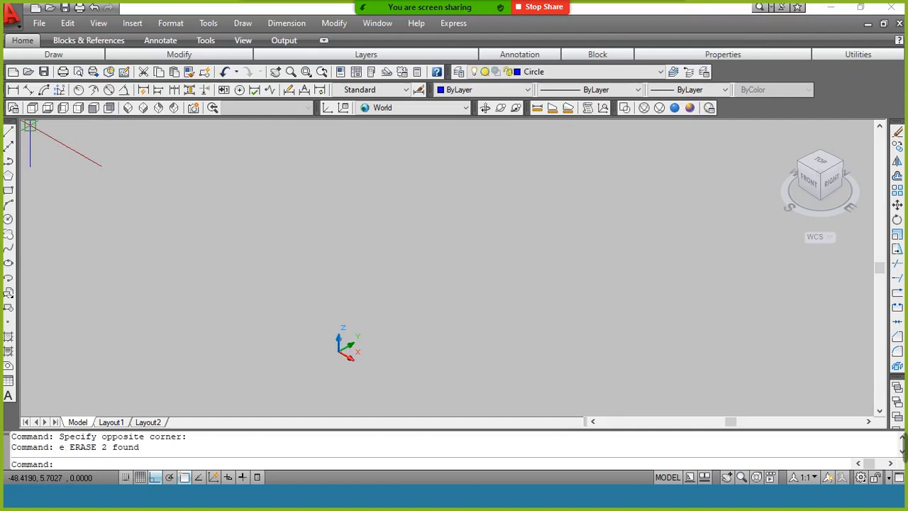
Step: Set the empty drawing to the front view with the 2D Wireframe visual style
click(93, 109)
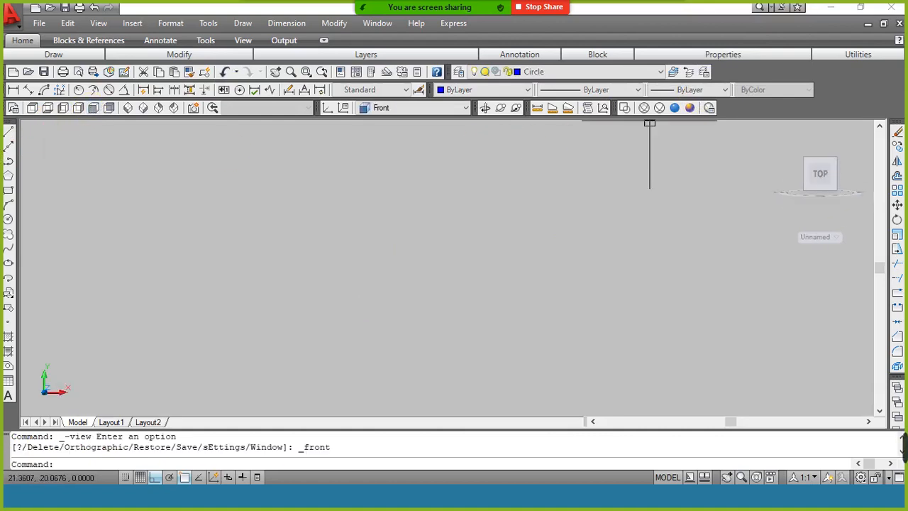
click(625, 107)
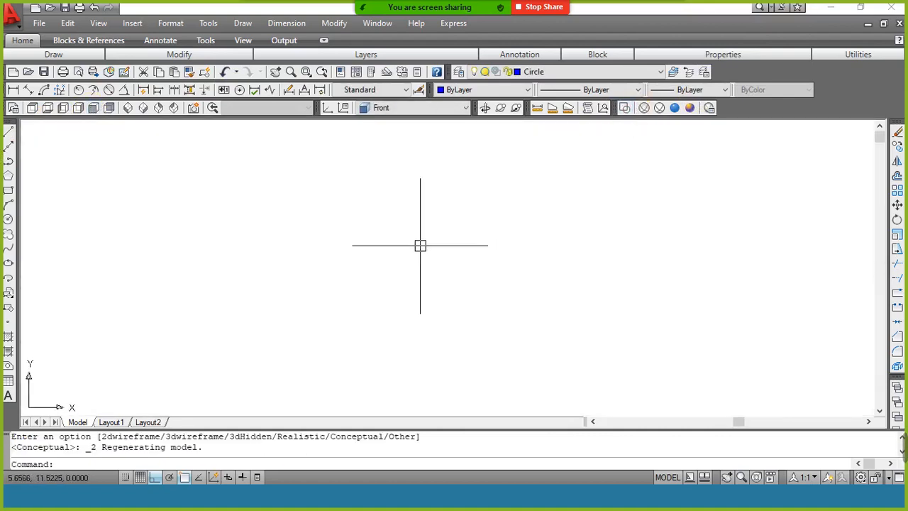
Step: Switch to Nitro Pro, read the cup question and its dimensioned figure in Assignment 11, and return to AutoCAD
key(alt+Tab)
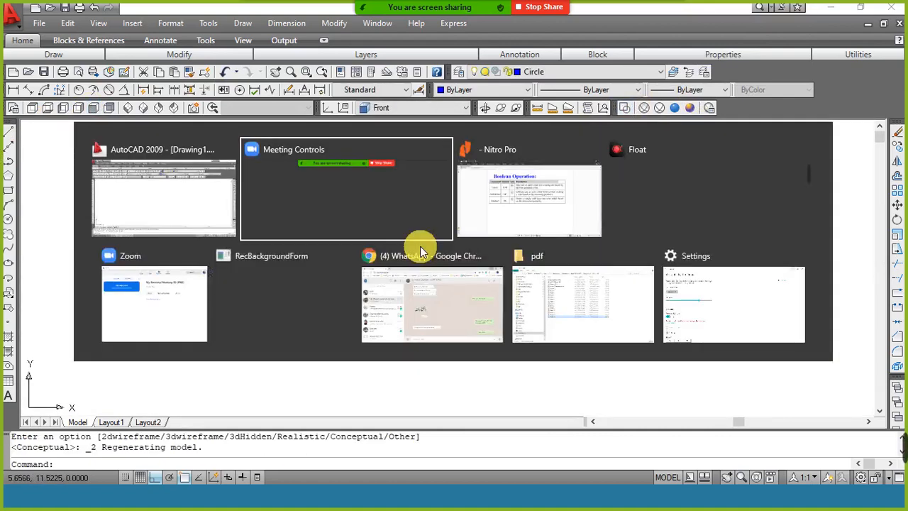
click(488, 221)
click(112, 52)
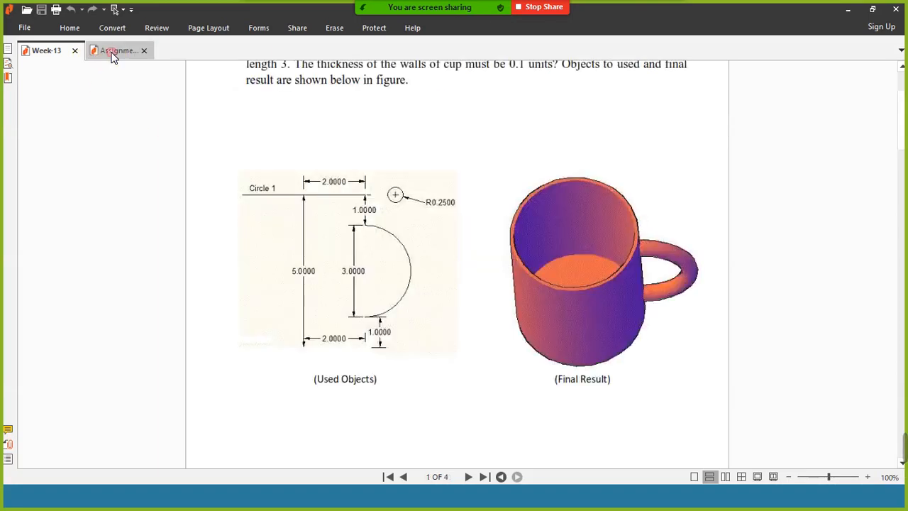
drag(515, 149, 513, 248)
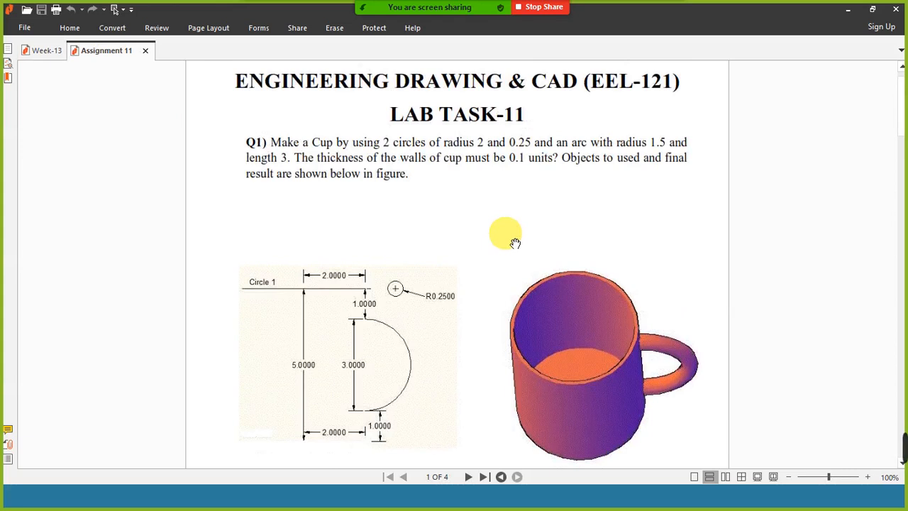
drag(697, 264, 691, 228)
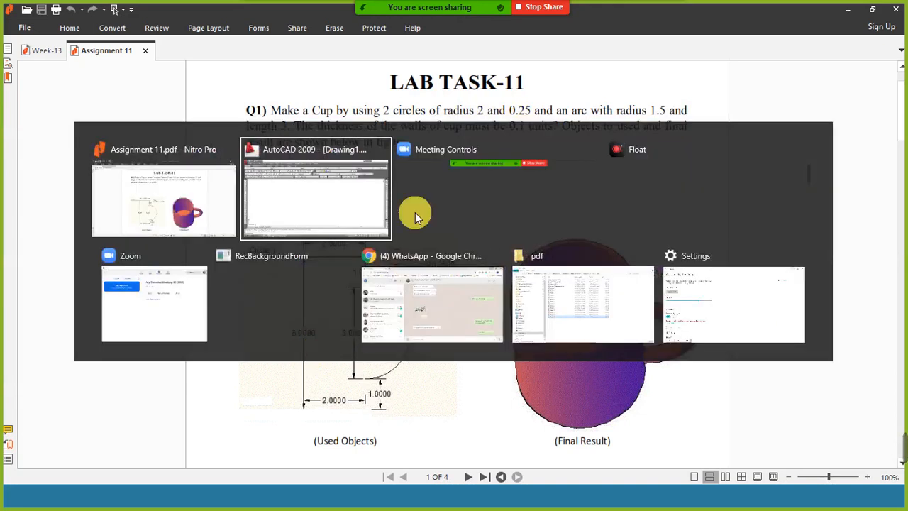
click(368, 194)
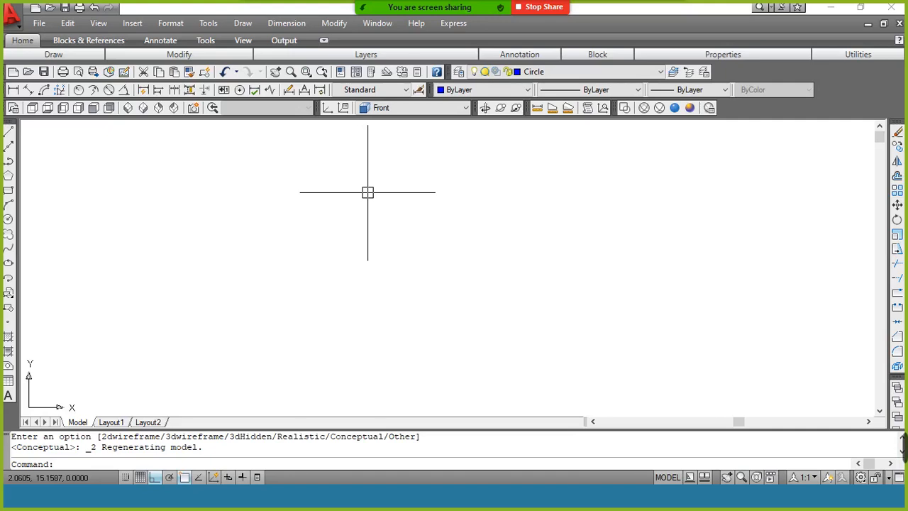
Step: Set the southeast isometric view with the Top UCS and keep Circle as the current layer
click(142, 109)
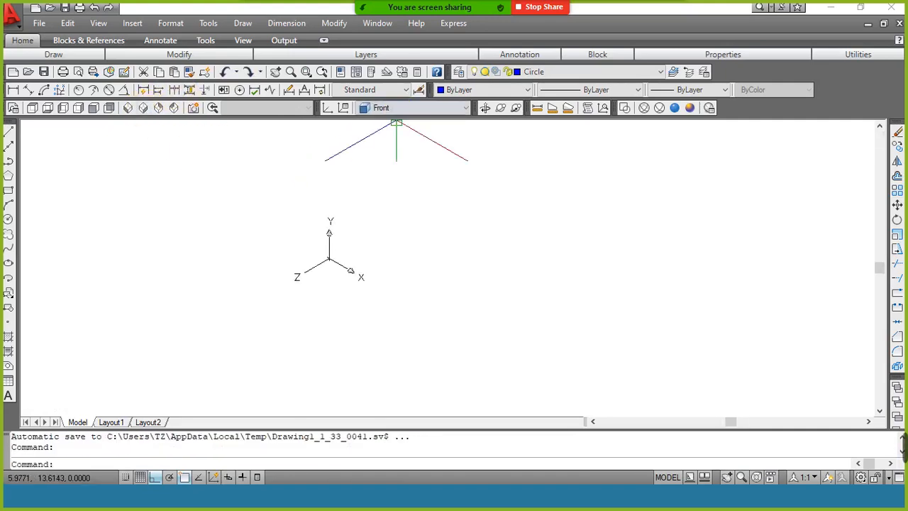
click(406, 108)
click(405, 133)
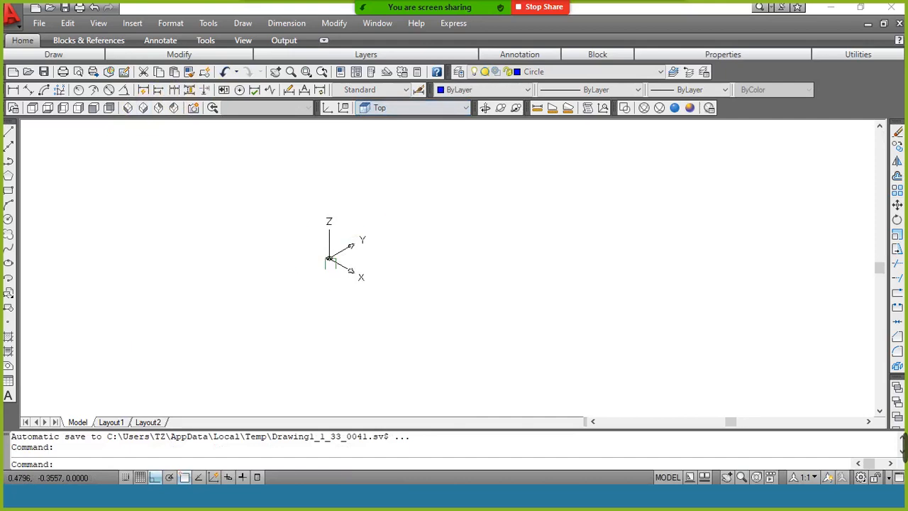
click(542, 74)
click(550, 96)
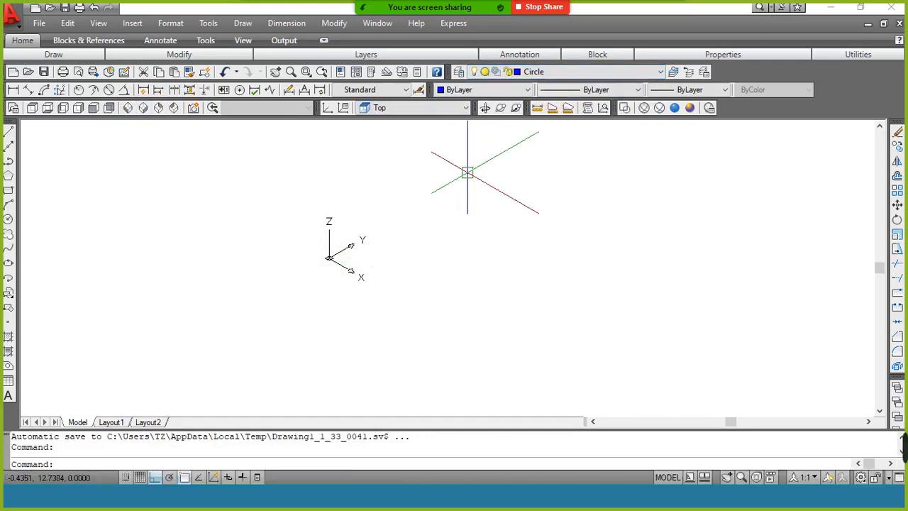
Step: Draw the cup's outer circle centred at 0,0 with a radius of 2
text(c)
key(Return)
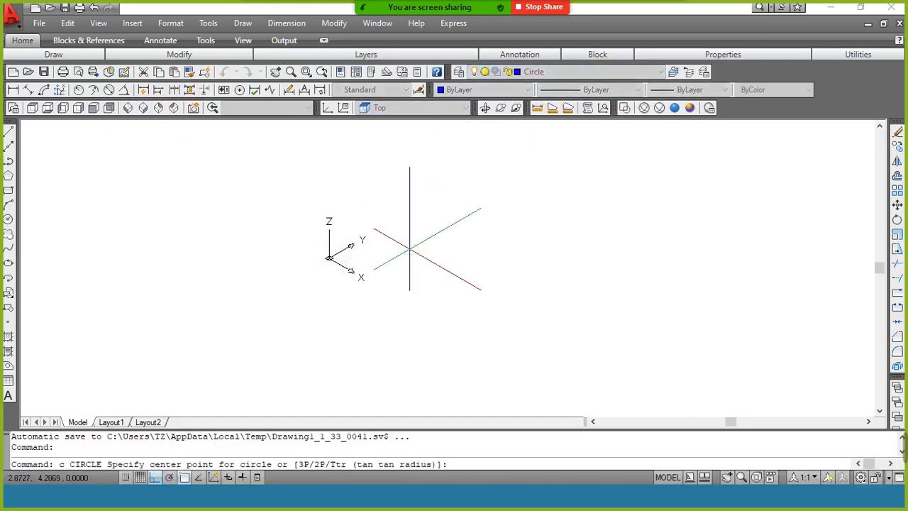
text(0,0)
key(Return)
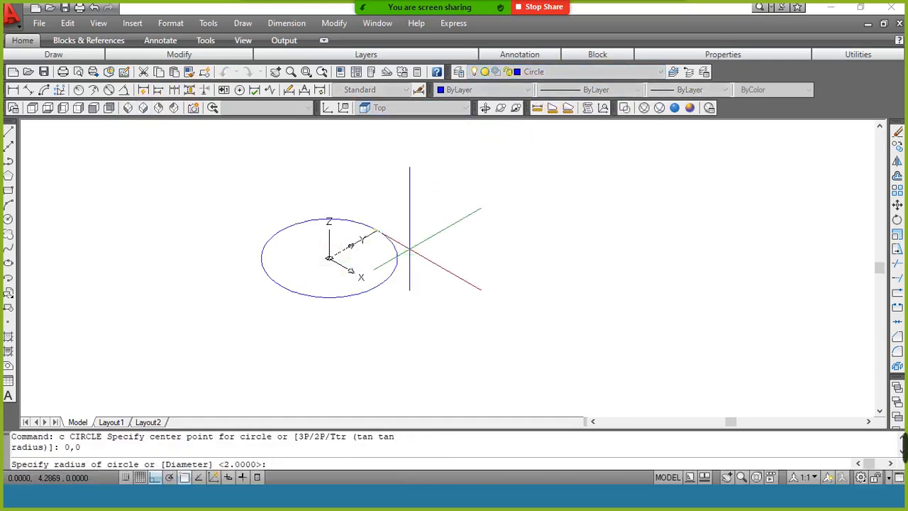
text(2)
key(Return)
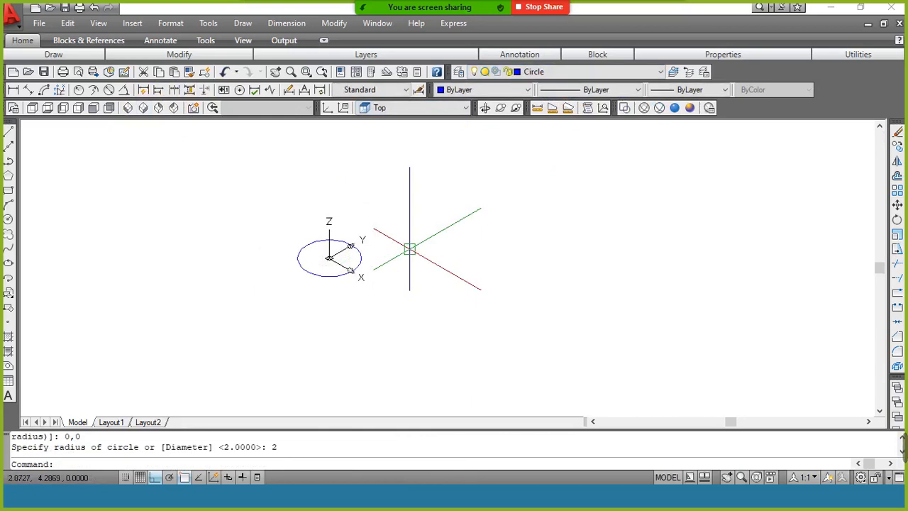
Step: Draw a concentric inner circle centred at 0,0 with a radius of 1.9
key(Return)
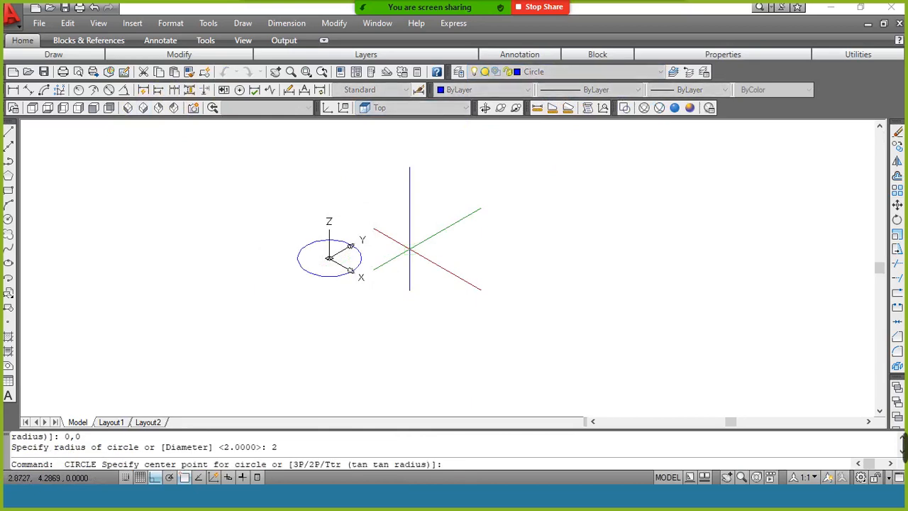
text(0,0)
key(Return)
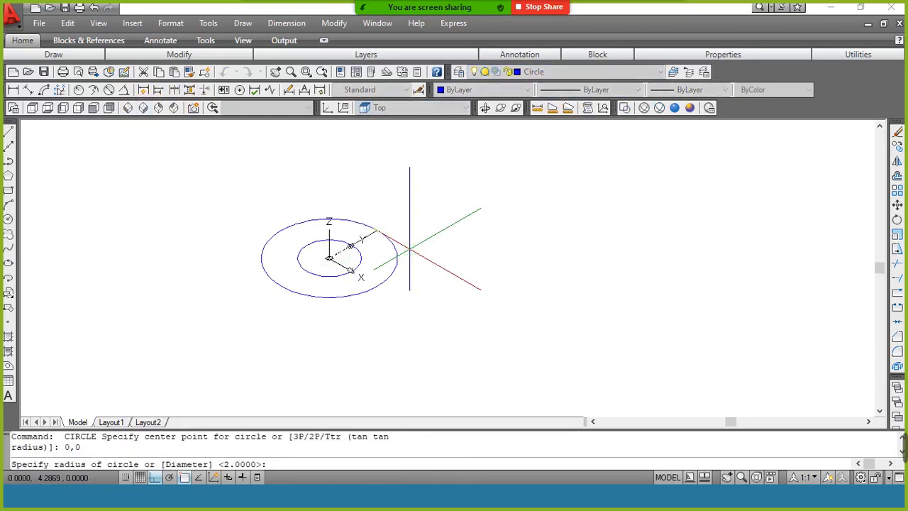
key(Return)
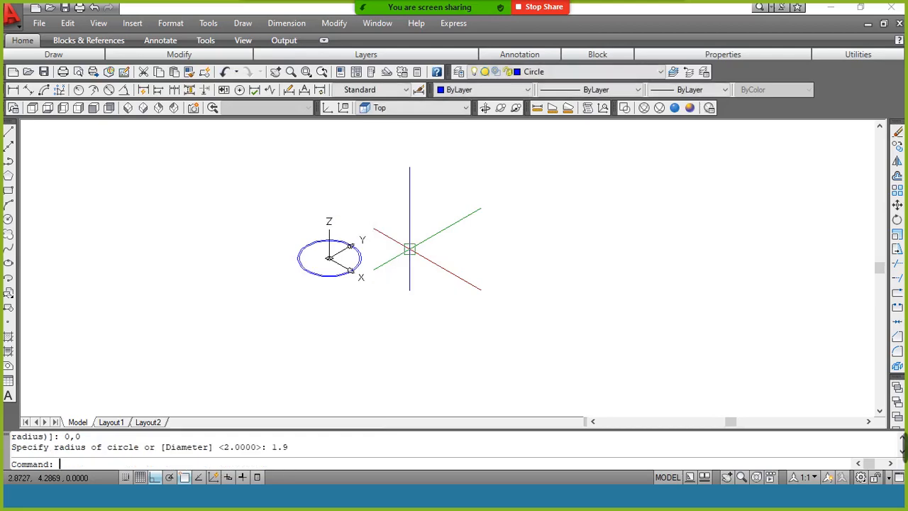
Step: Move the inner circle 0.1 units up along the Z axis, using its centre as the base point
text(z)
key(Return)
text(e)
key(Return)
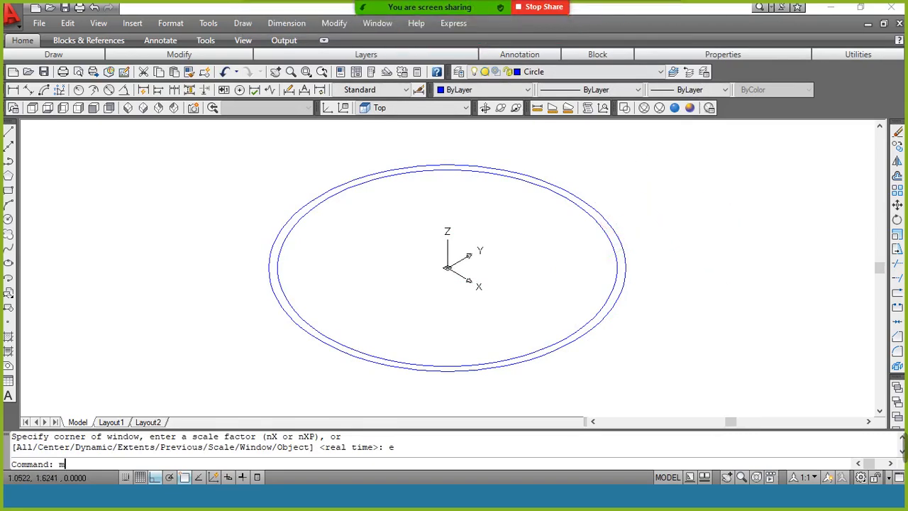
key(Return)
click(612, 249)
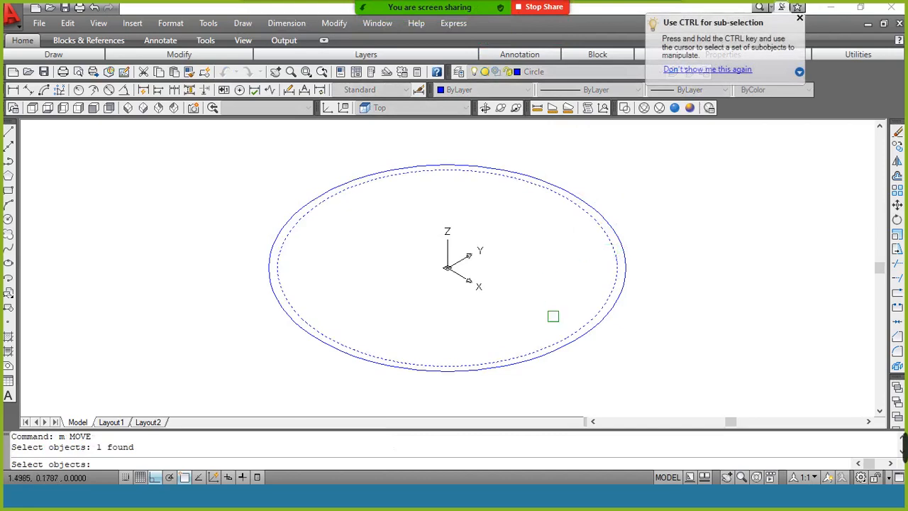
key(Return)
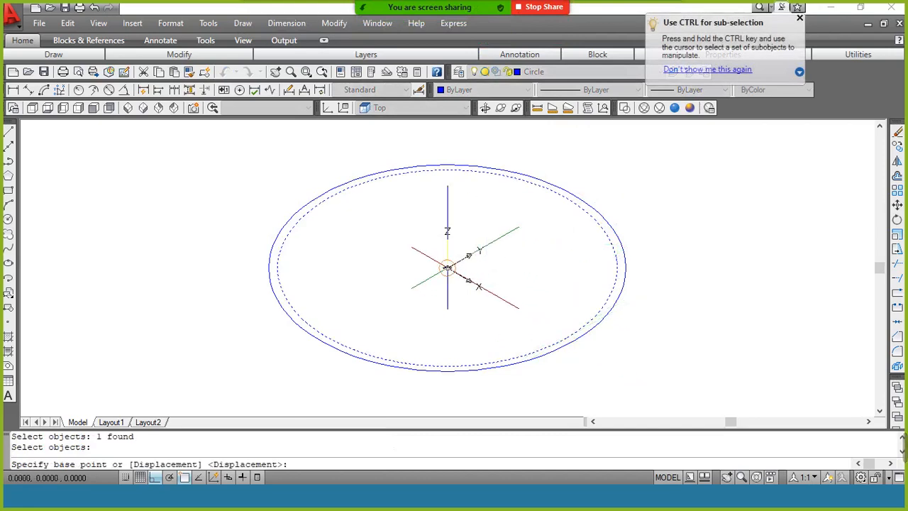
click(447, 267)
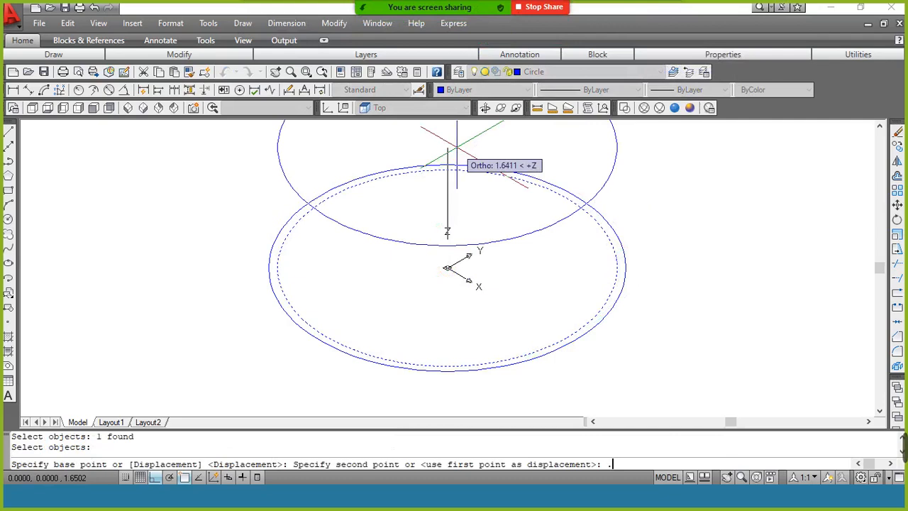
text(1)
key(Return)
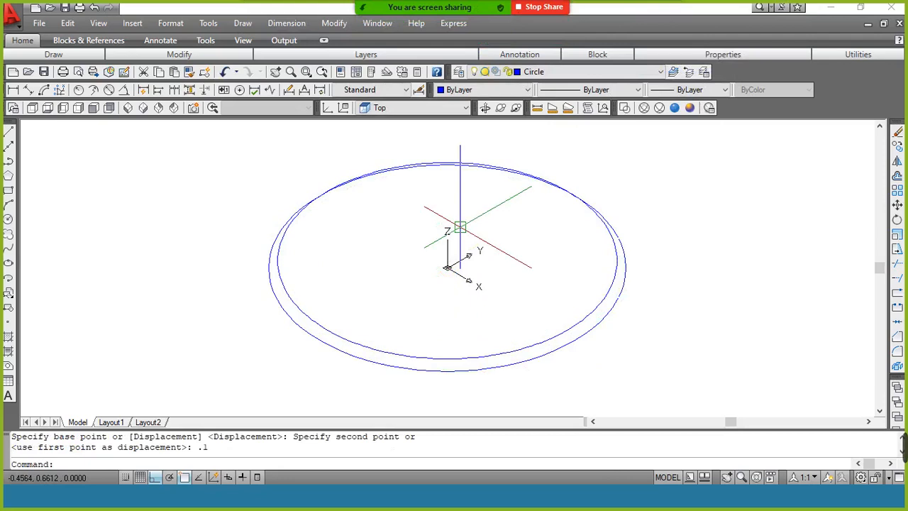
Step: Orbit to a side view to check the vertical gap between the two circles, and restore the southeast isometric view
click(486, 110)
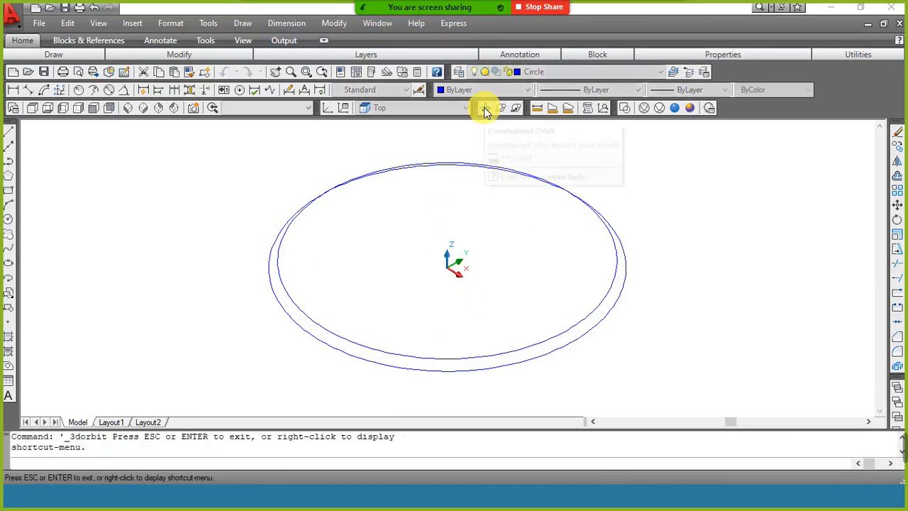
drag(513, 329, 517, 289)
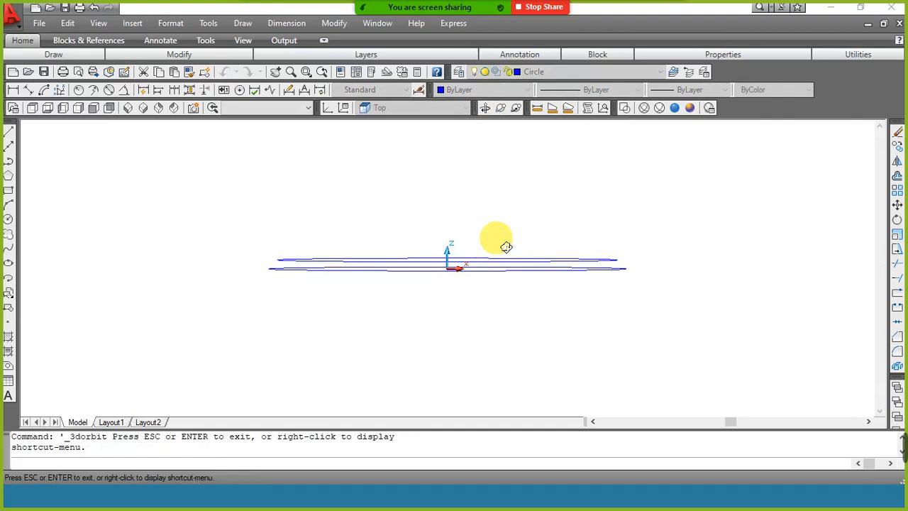
right_click(503, 226)
click(512, 228)
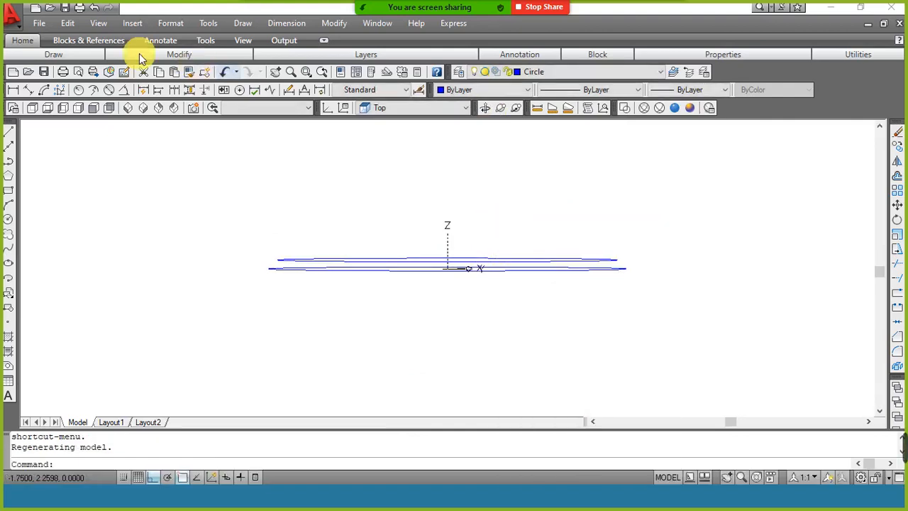
click(153, 181)
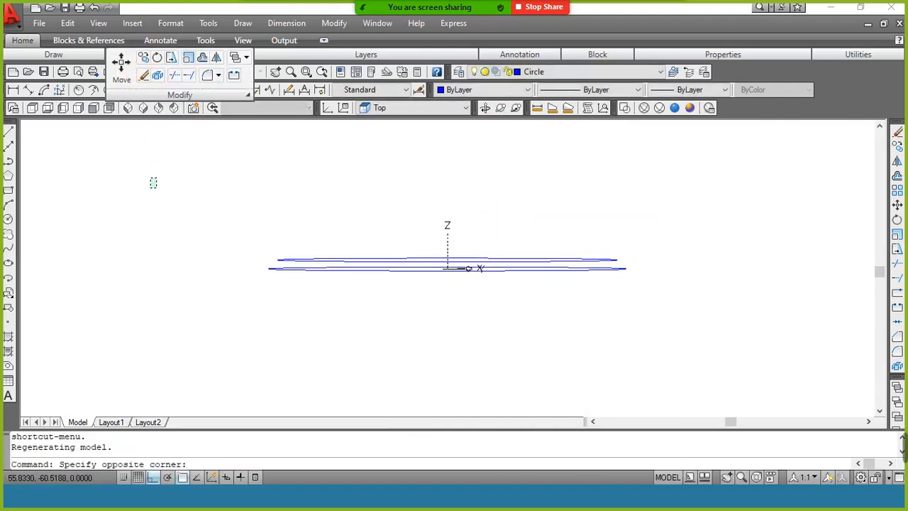
click(112, 239)
click(144, 109)
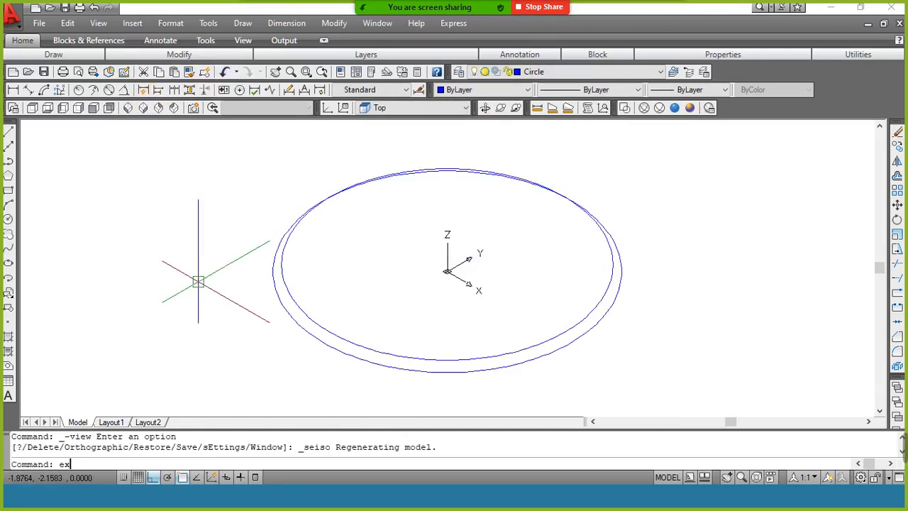
Step: Extrude the outer circle upward to a height of 5
text(ext)
key(Return)
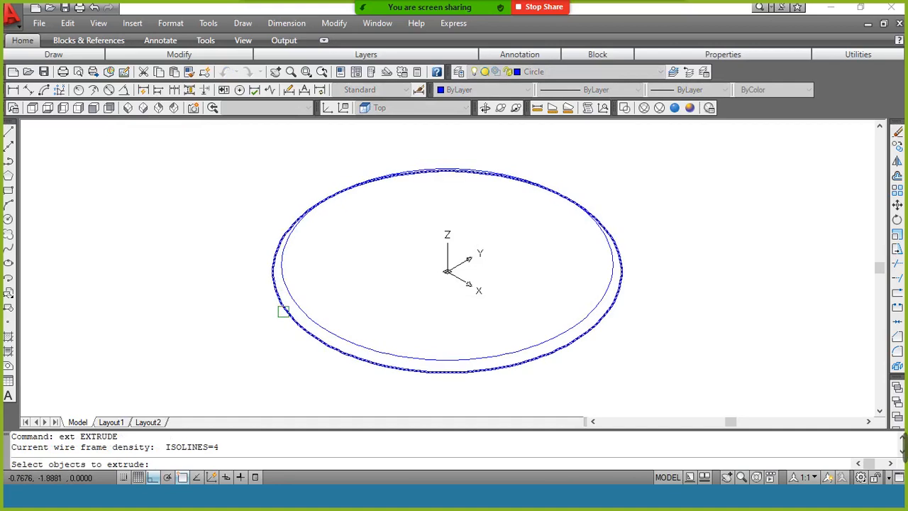
click(283, 312)
key(Return)
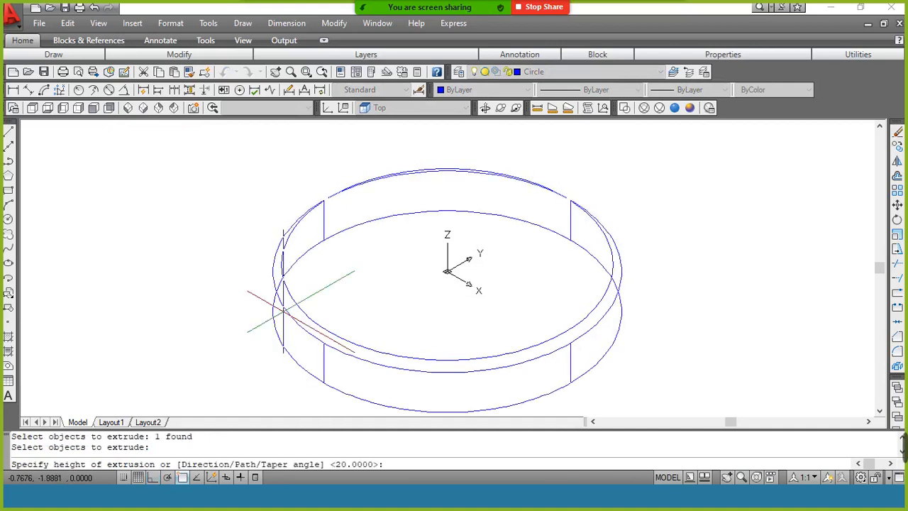
text(5)
key(Return)
Step: Extrude the inner circle upward to a height of 6
key(Return)
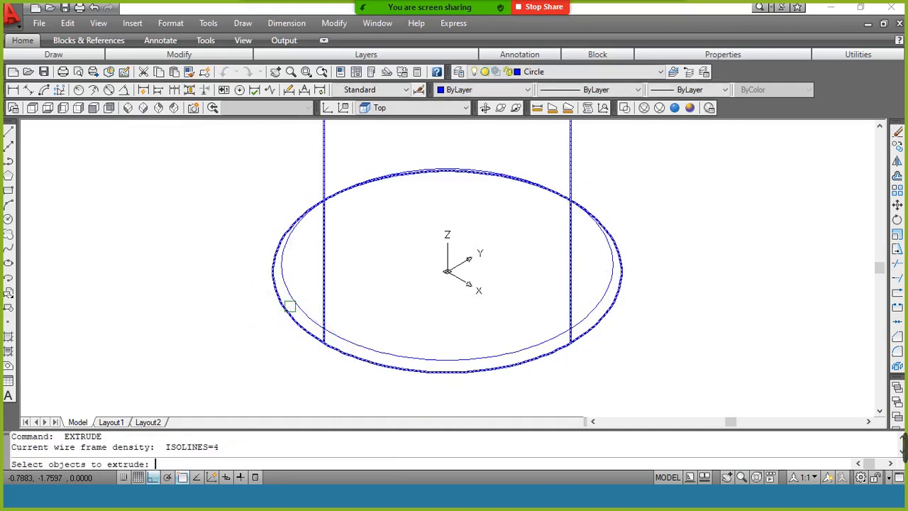
click(298, 306)
key(Return)
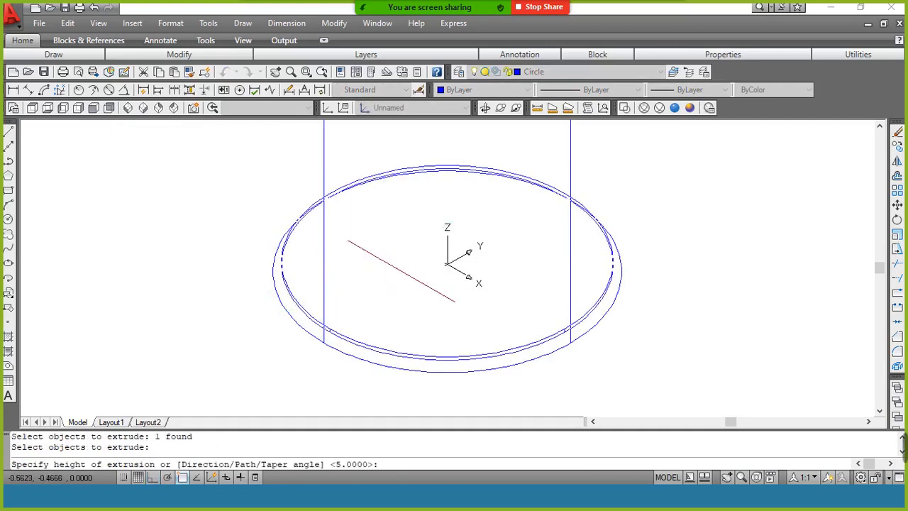
text(6)
key(Return)
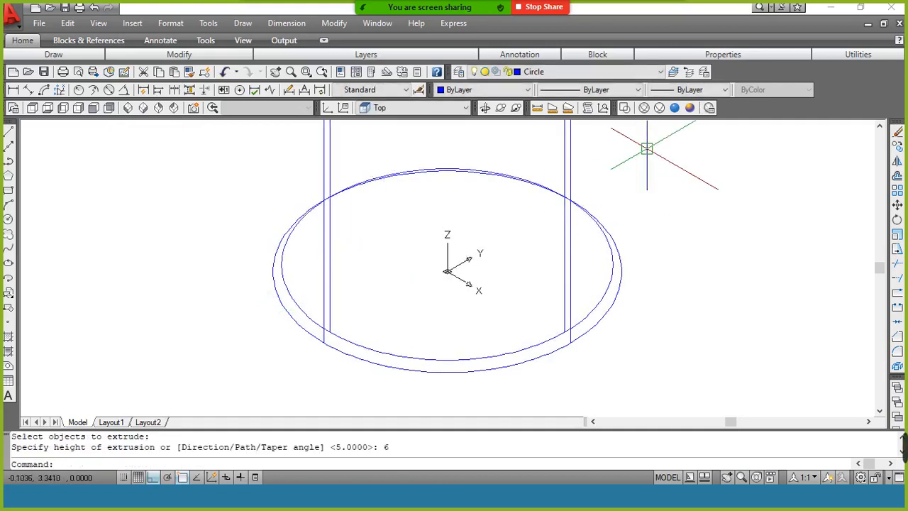
Step: Shade the two cylinders with the Conceptual visual style, zoom to the drawing extents and take a closer look at their upper ends
click(690, 108)
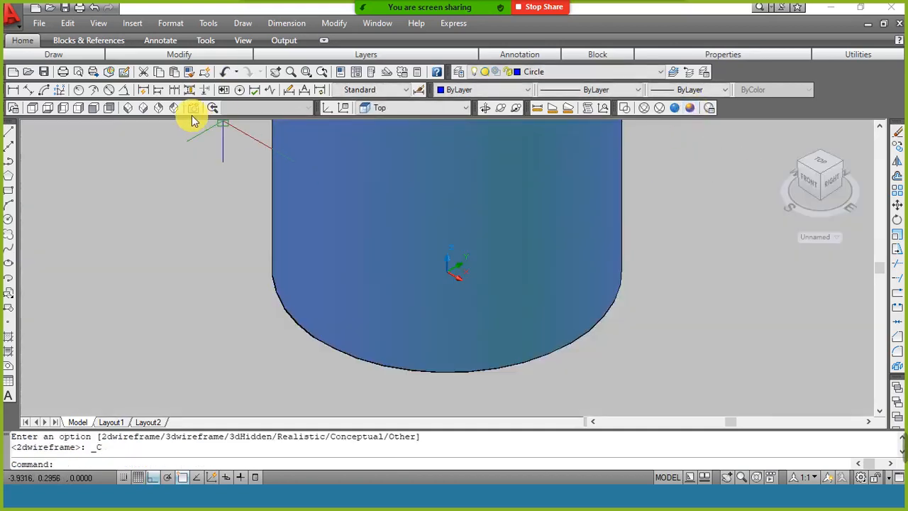
text(z)
key(Return)
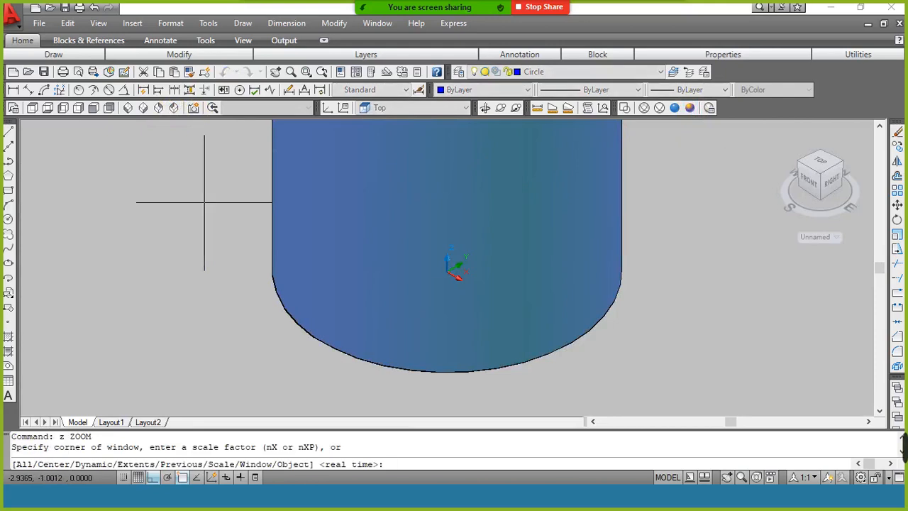
text(e)
key(Return)
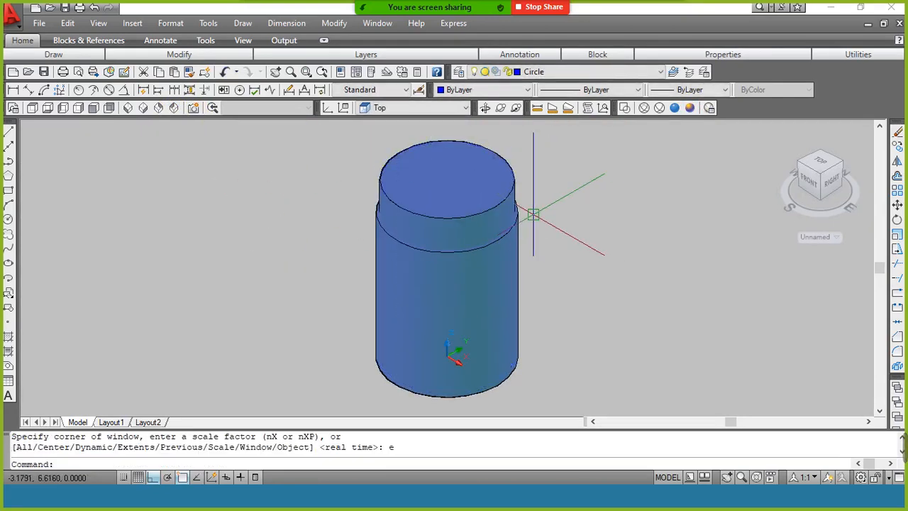
scroll(529, 202, up, 4)
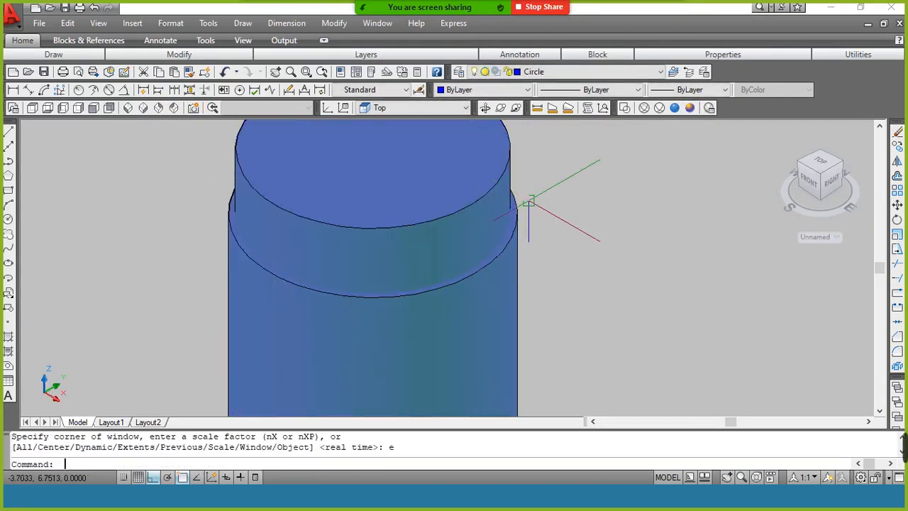
Step: Subtract the taller inner cylinder from the outer cylinder to hollow out the cup body
text(su)
key(Return)
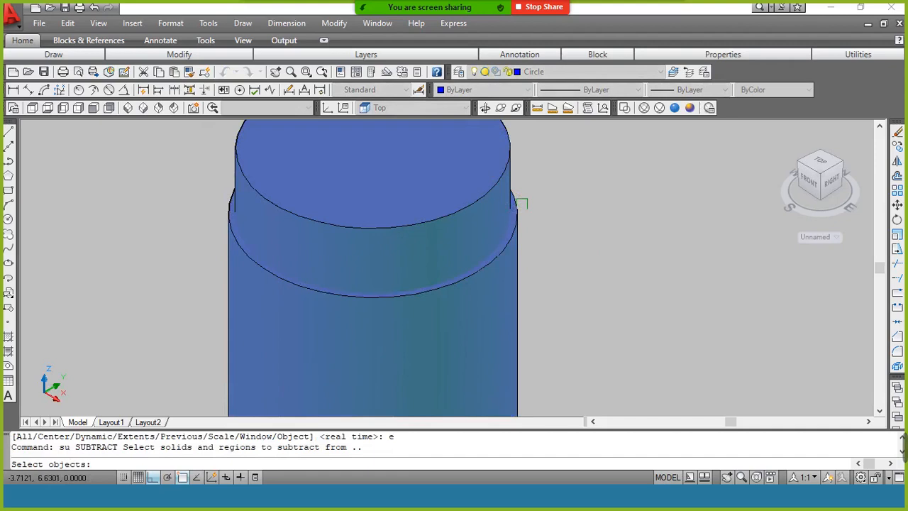
click(523, 206)
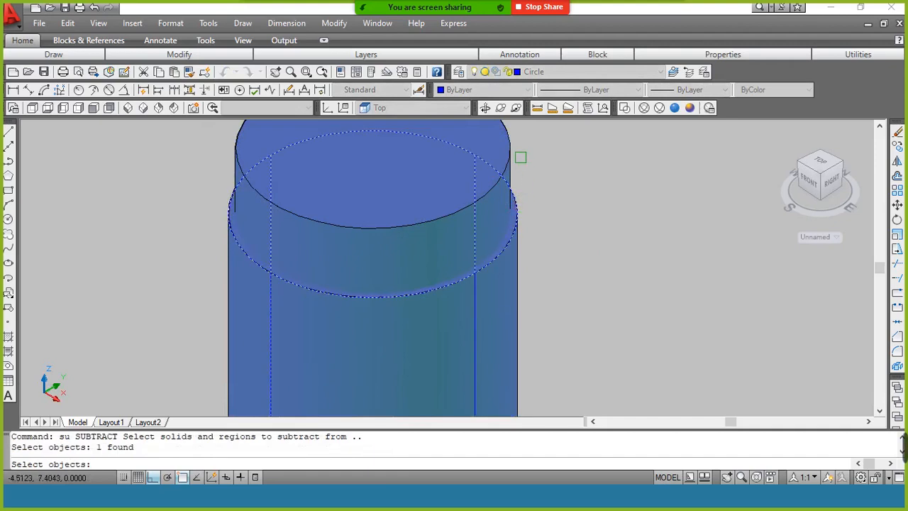
key(Return)
click(514, 146)
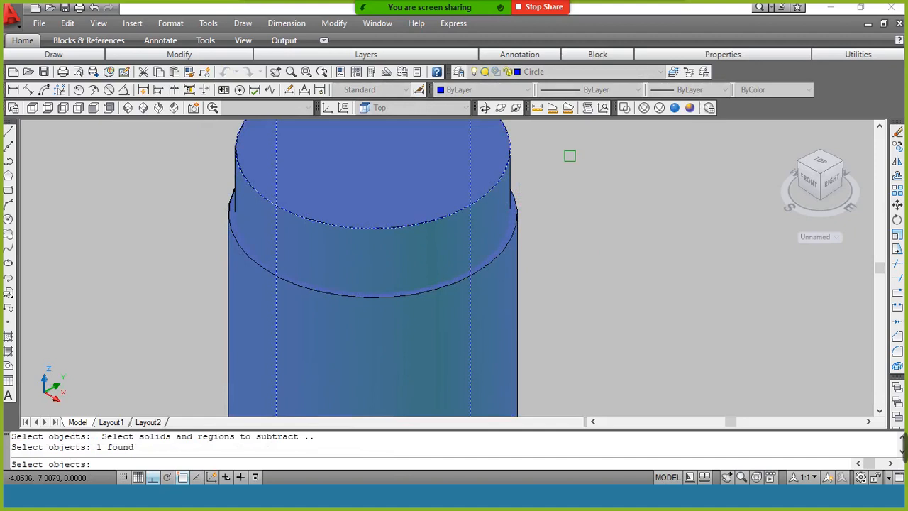
key(Return)
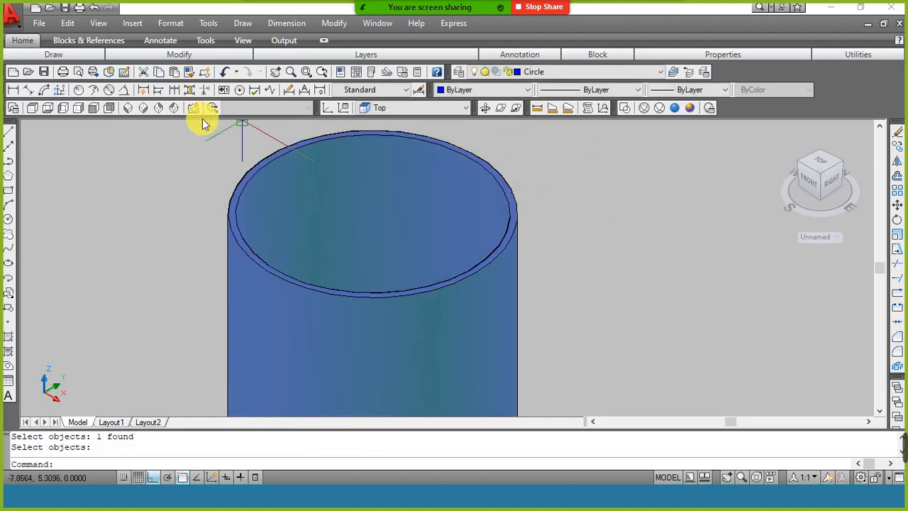
Step: Orbit and zoom to inspect the cup's open interior and floor from above, and restore the southeast isometric view
click(144, 108)
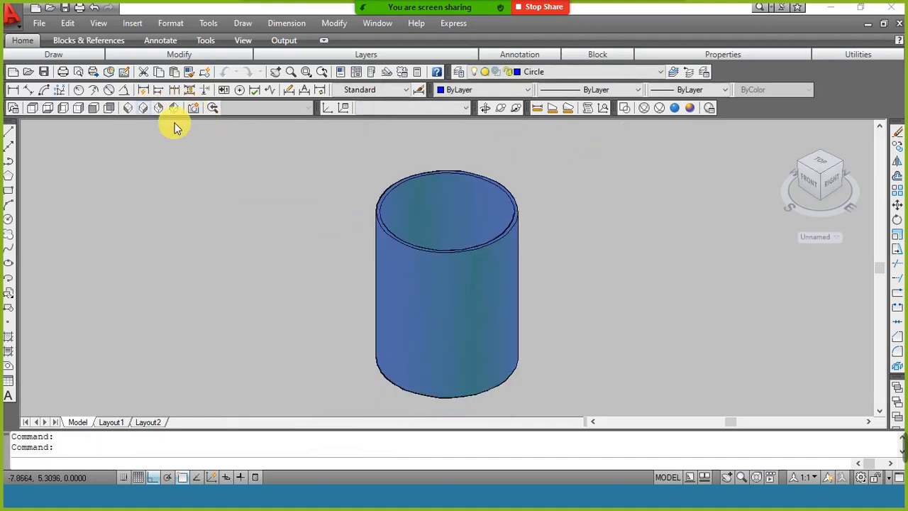
click(484, 107)
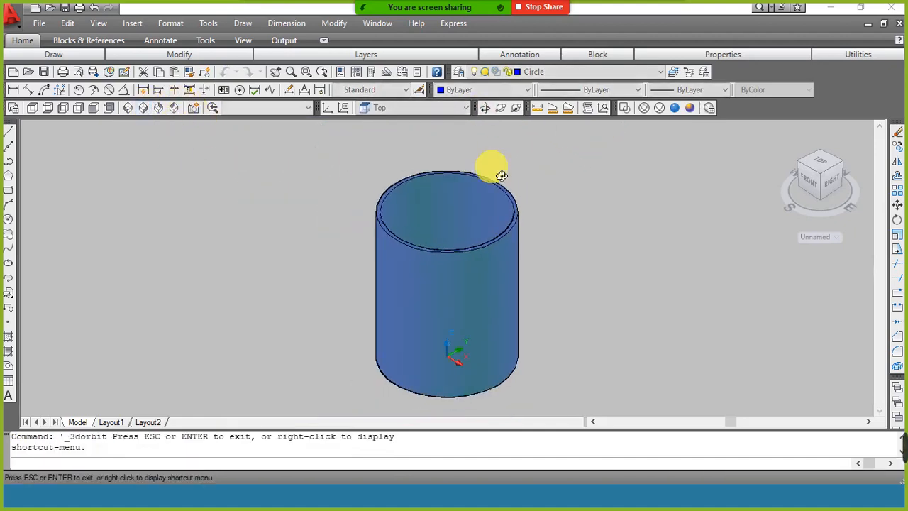
drag(501, 176, 482, 393)
drag(462, 235, 472, 311)
scroll(455, 266, up, 2)
scroll(454, 266, up, 1)
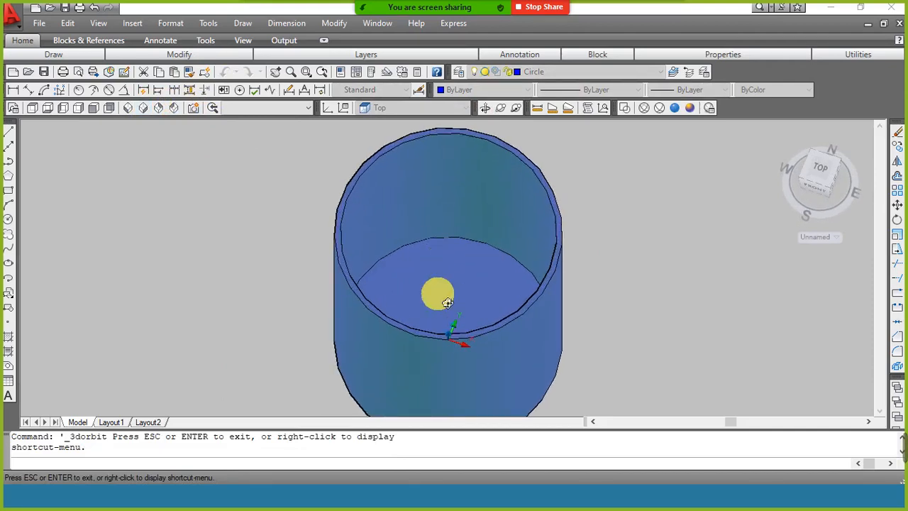
scroll(446, 257, down, 1)
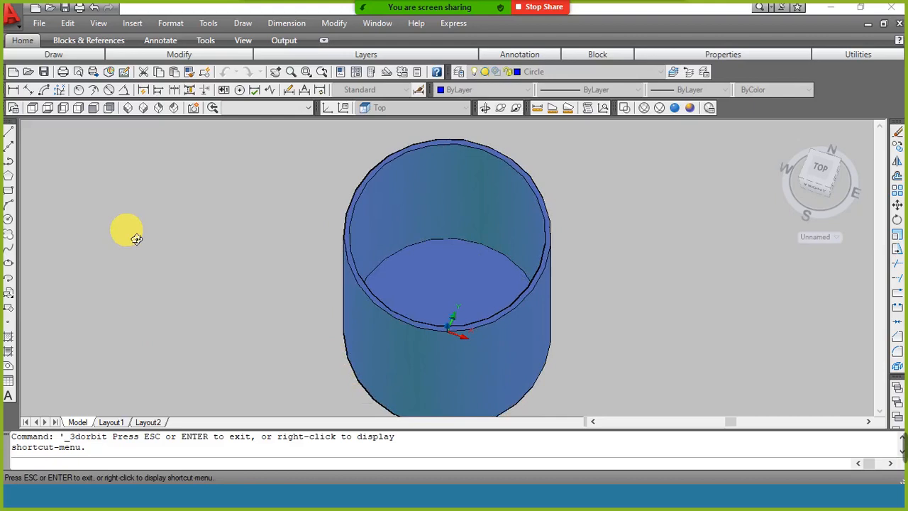
right_click(492, 175)
click(518, 183)
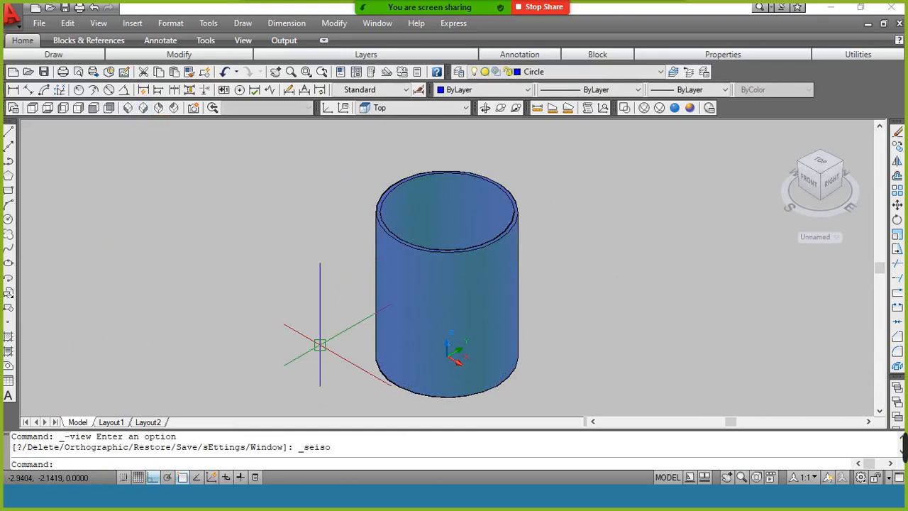
Step: Switch to the Assignment 11 PDF in Nitro Pro to check the handle's arc and circle dimensions, and return to AutoCAD
key(alt+Tab)
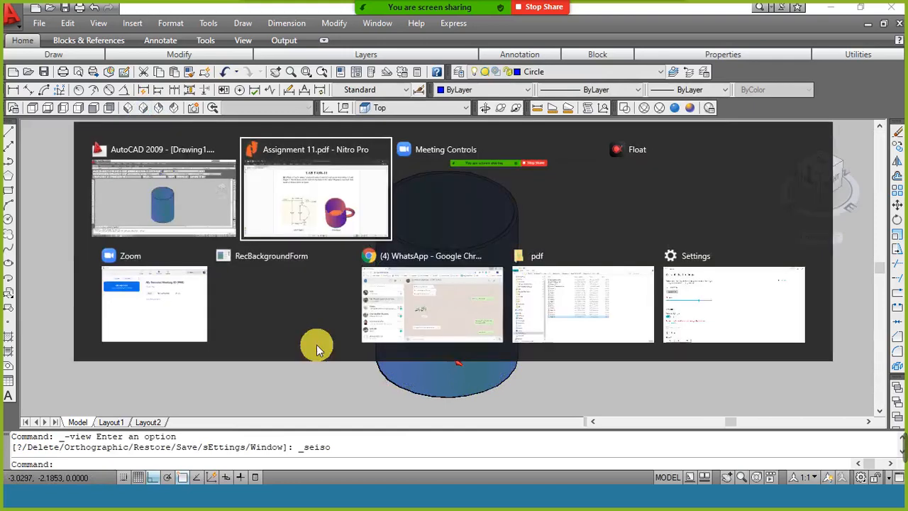
click(323, 222)
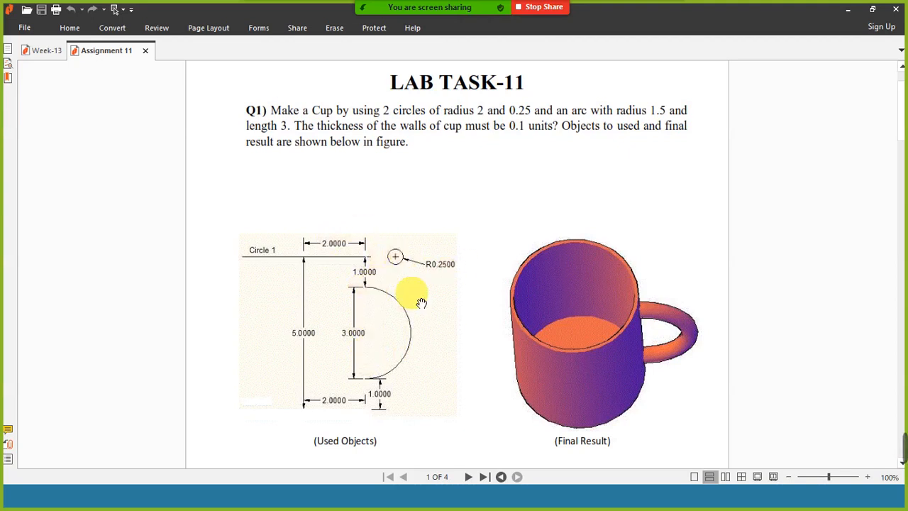
key(alt+Tab)
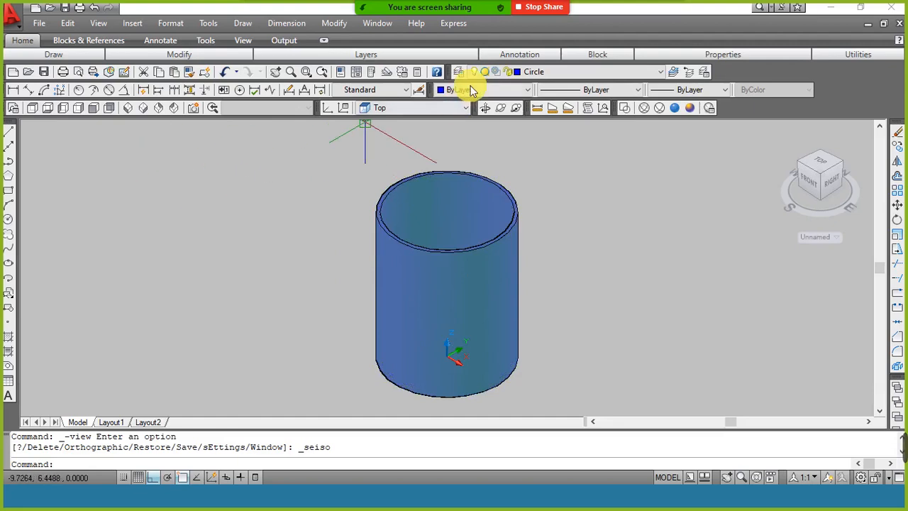
Step: Make the Rectangle layer current and set the UCS to the Front orientation for the handle
click(491, 74)
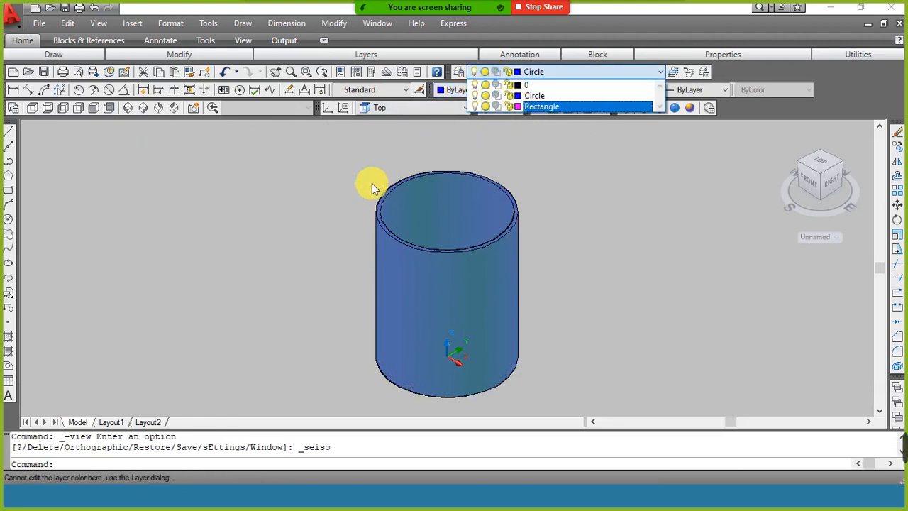
click(569, 106)
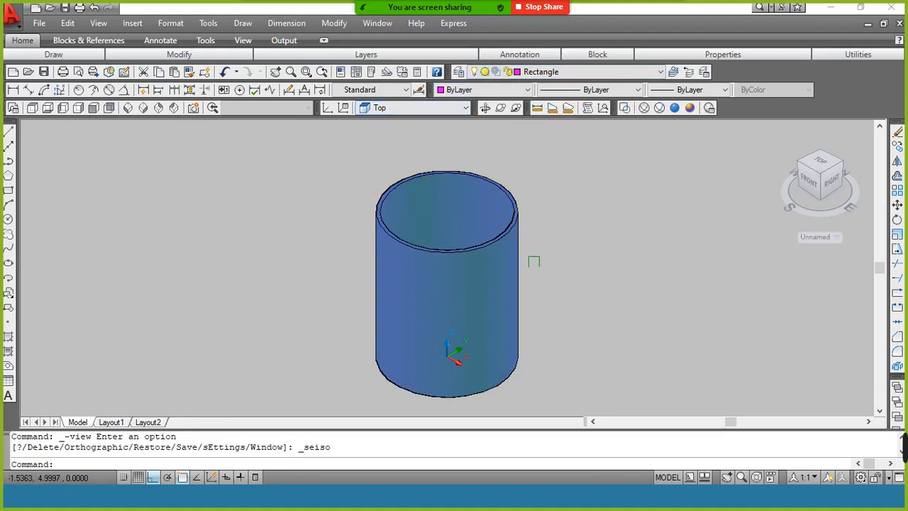
click(514, 243)
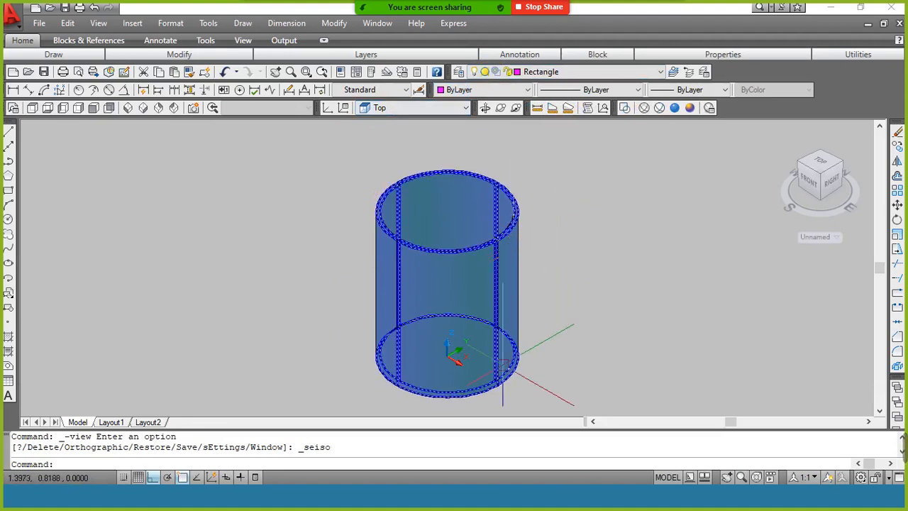
key(Escape)
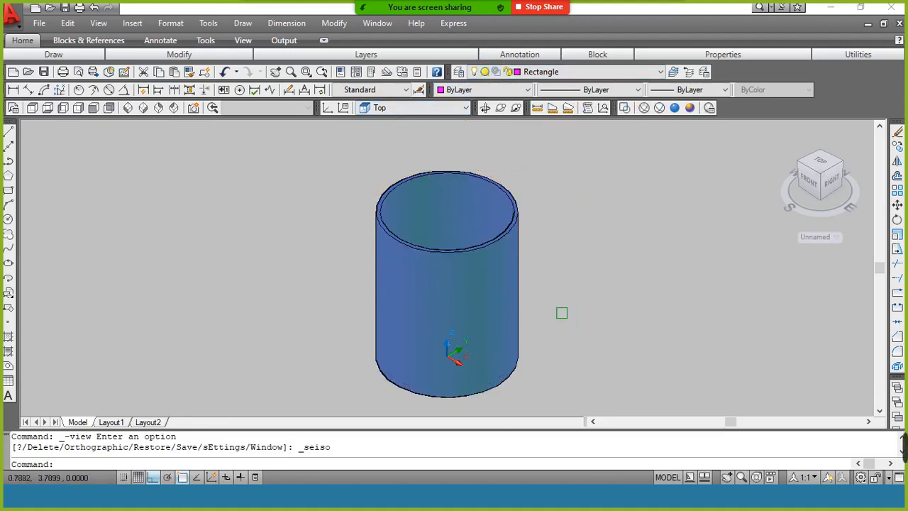
click(434, 108)
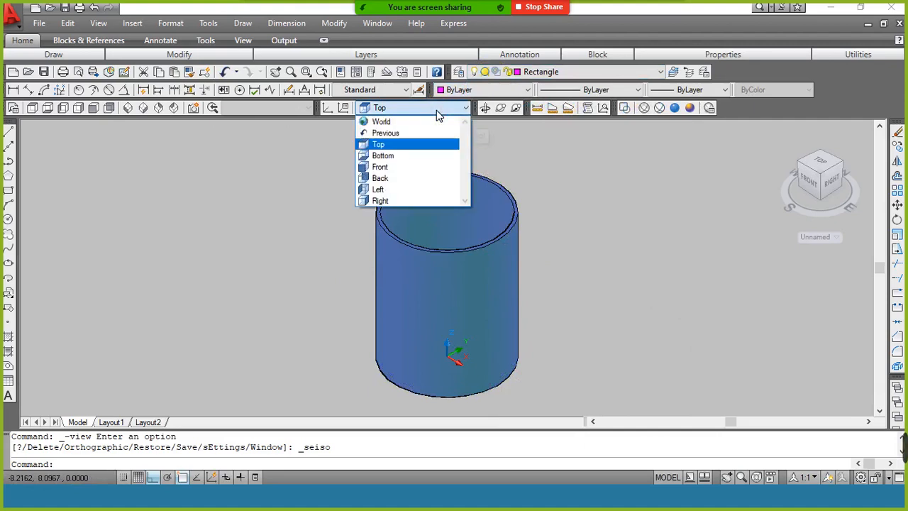
click(396, 167)
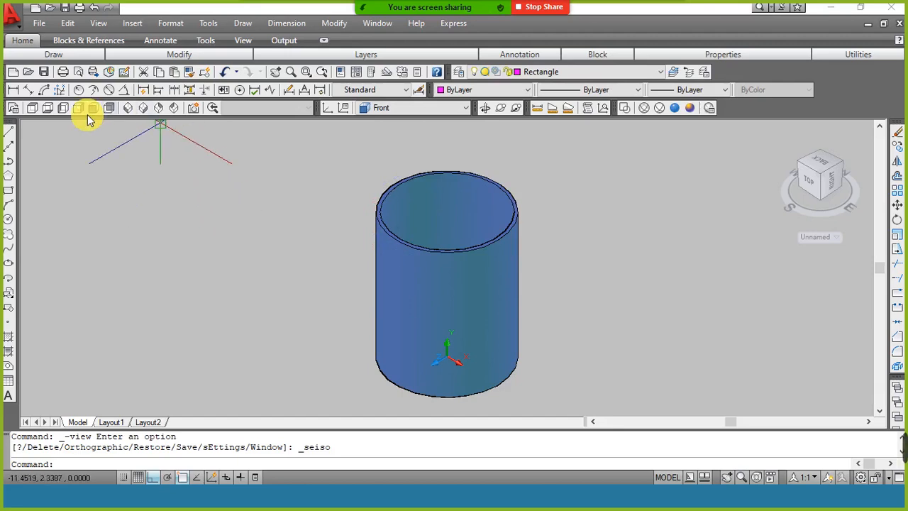
Step: Draw a circle of radius 1.5 on the front plane in the empty space beside the cup
click(8, 218)
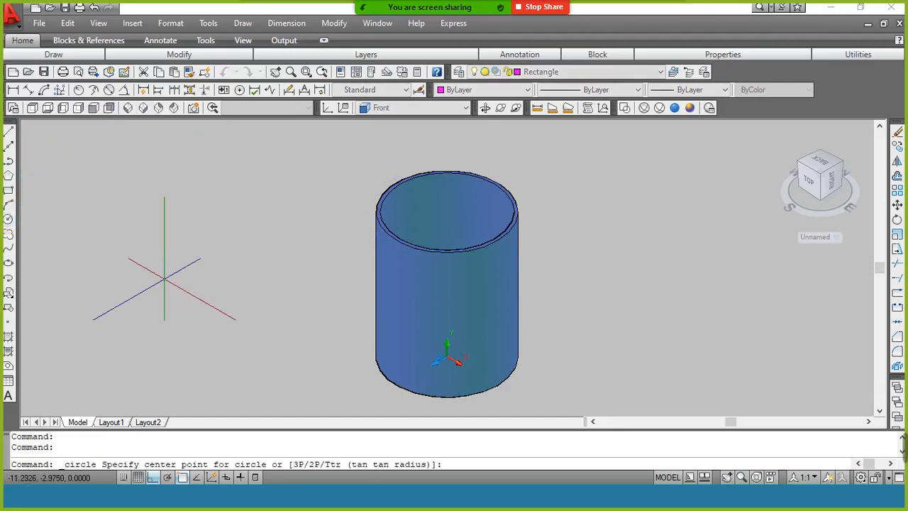
click(223, 242)
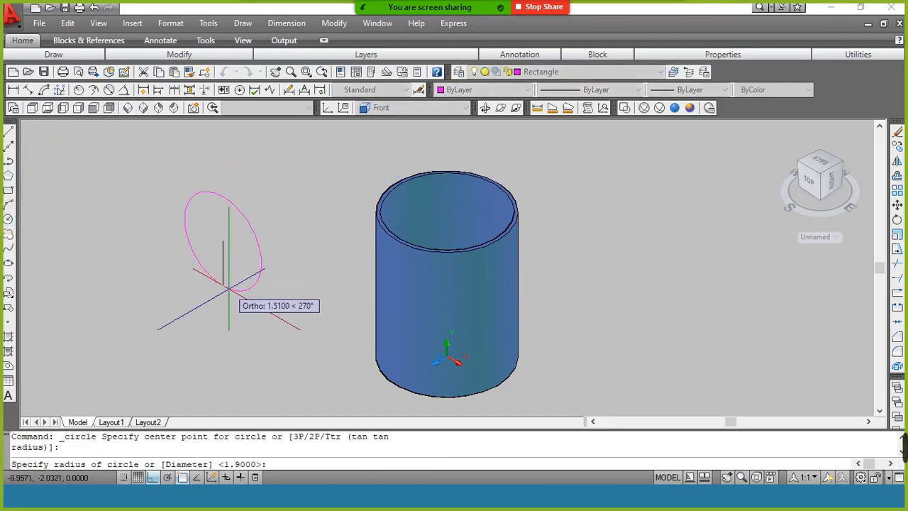
text(r)
key(Return)
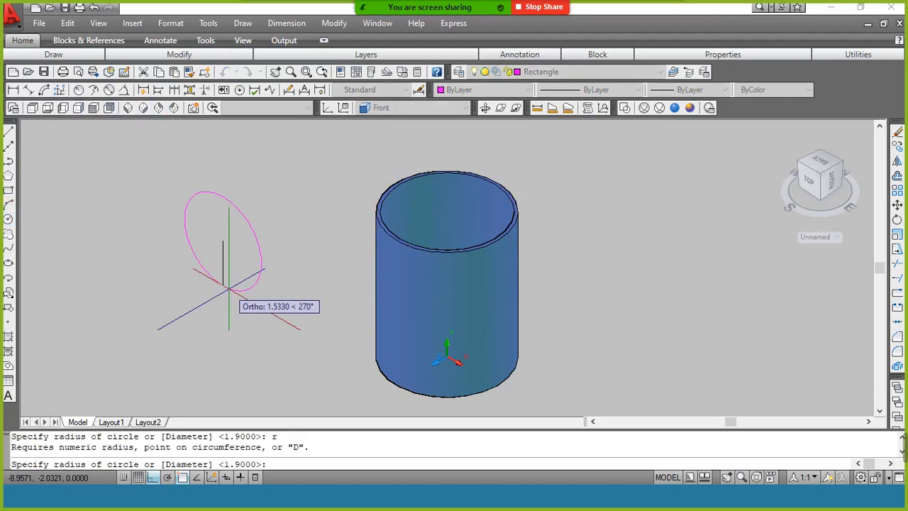
text(1.5)
key(Return)
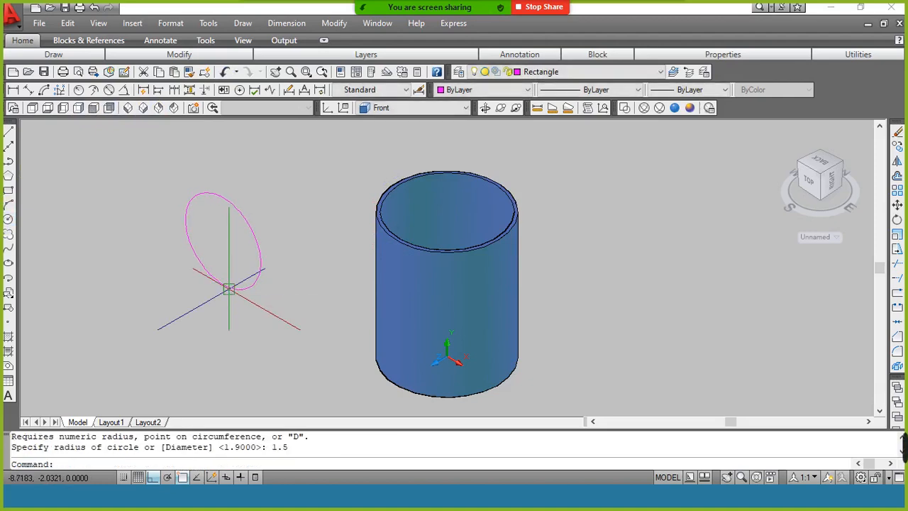
Step: Draw a vertical line through the circle's centre from its upper quadrant to its lower quadrant
text(l)
key(Return)
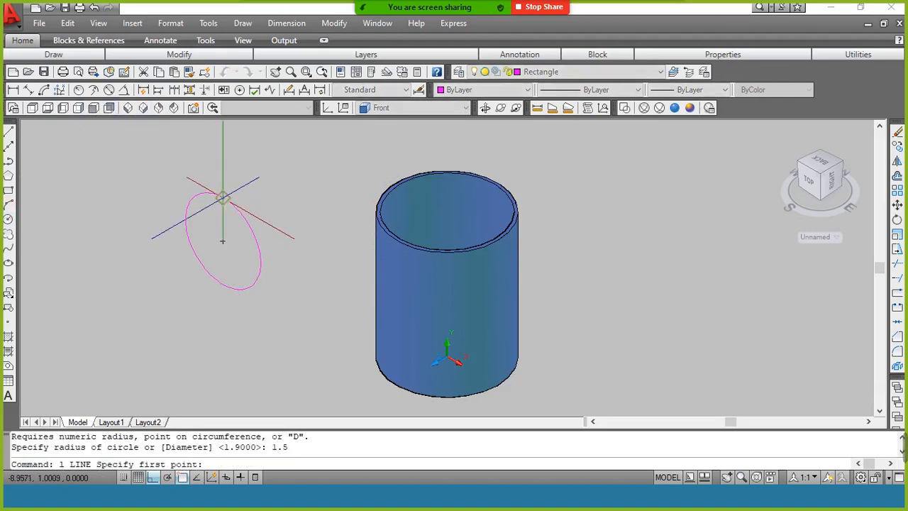
click(223, 194)
click(222, 286)
key(Return)
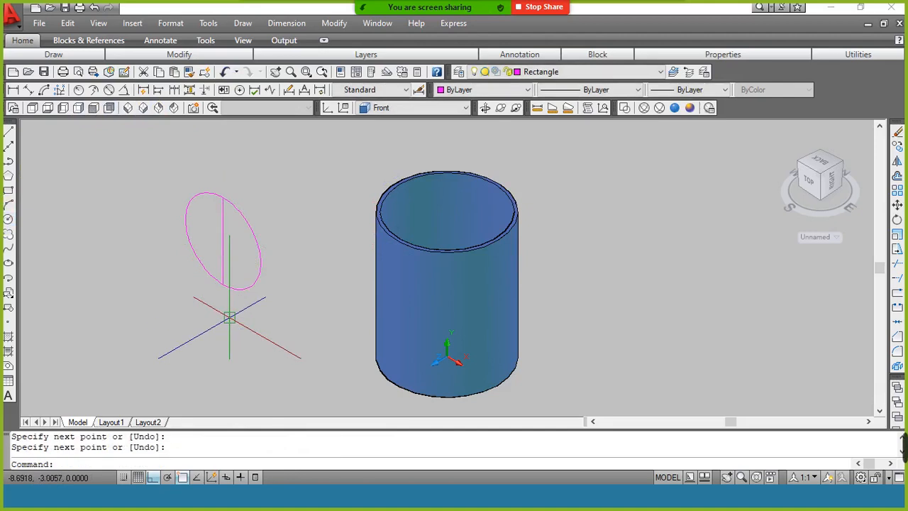
Step: Trim away the half of the circle farther from the cup and erase the vertical line, keeping a semicircular arc
text(tr)
key(Return)
key(Return)
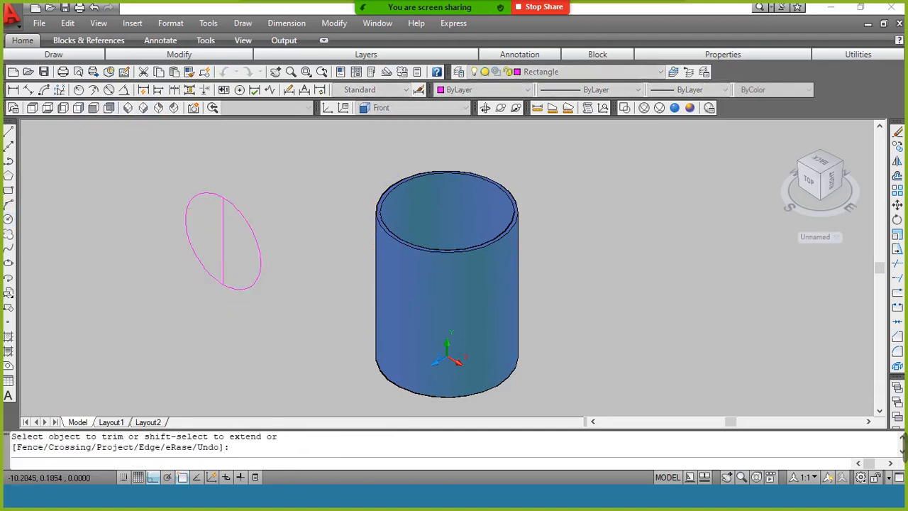
click(193, 216)
key(Return)
click(223, 239)
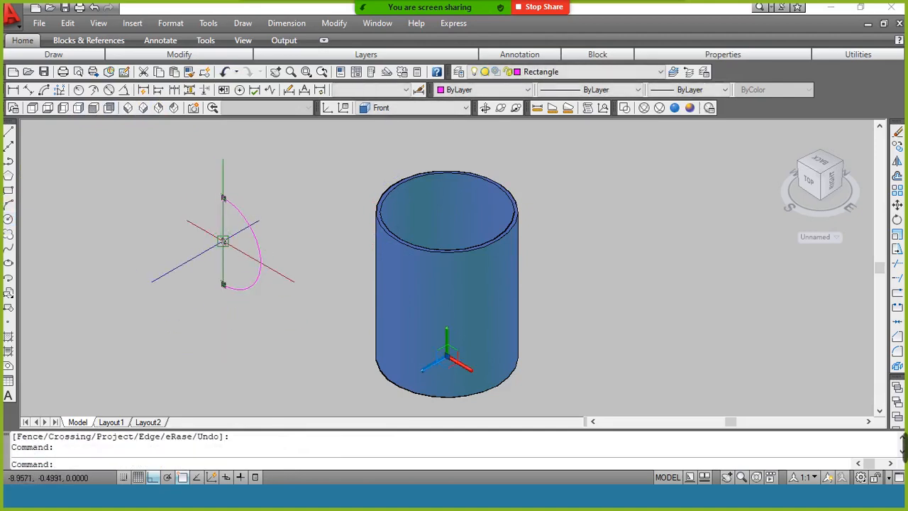
text(r)
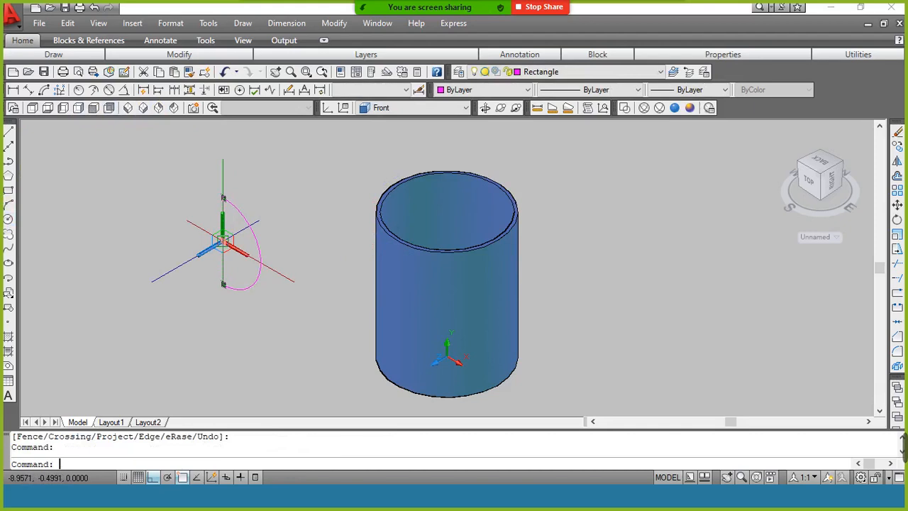
key(Return)
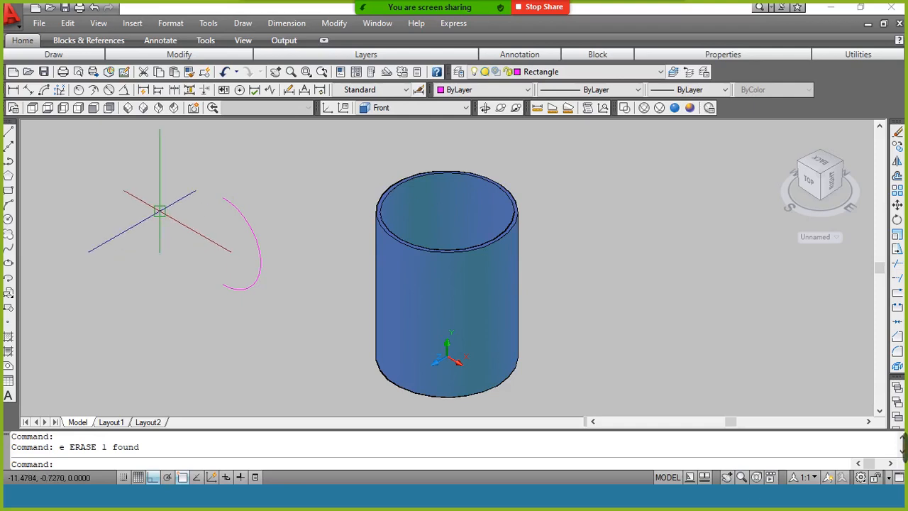
Step: Draw a small circle of radius 0.25 near the arc as the handle's profile
key(Return)
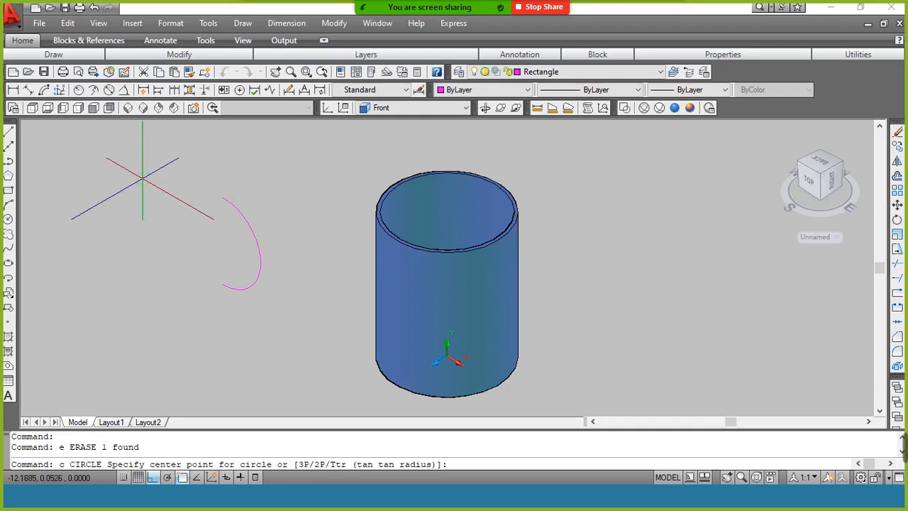
click(142, 178)
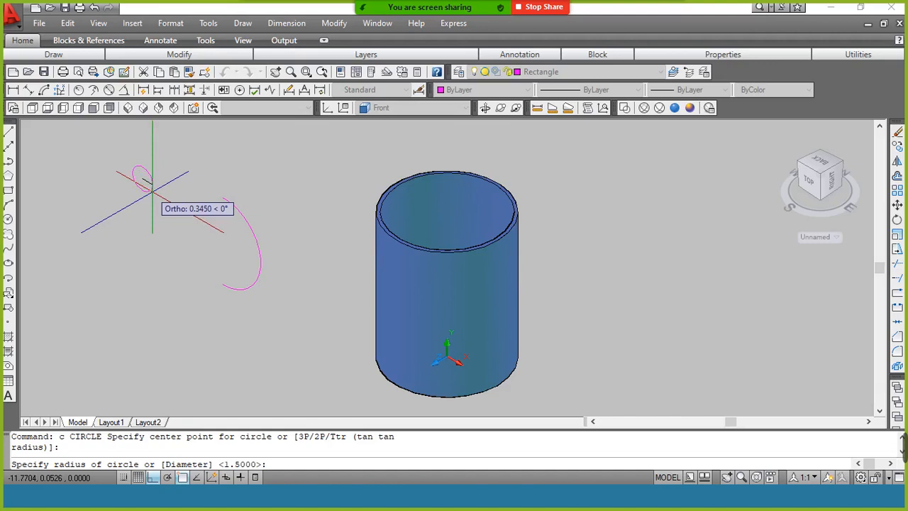
text(5)
key(Return)
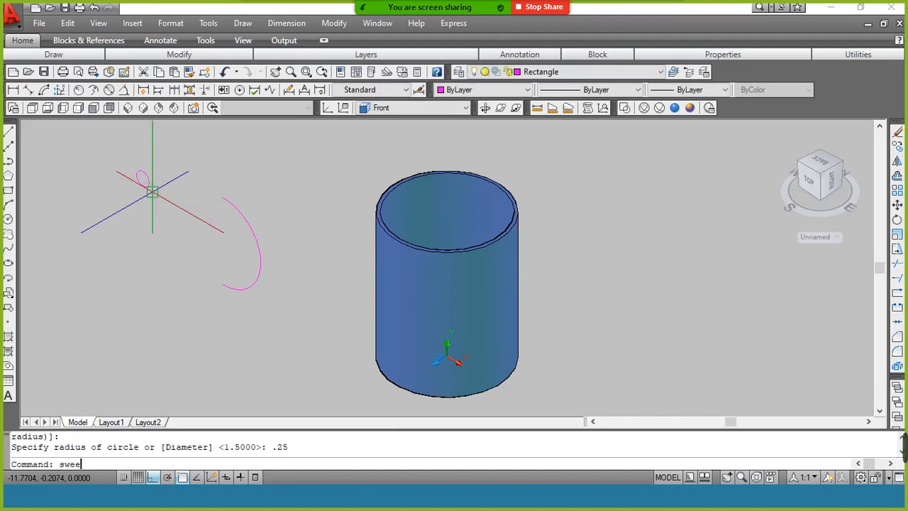
Step: Sweep the small circle along the semicircular arc to form the solid handle
key(Return)
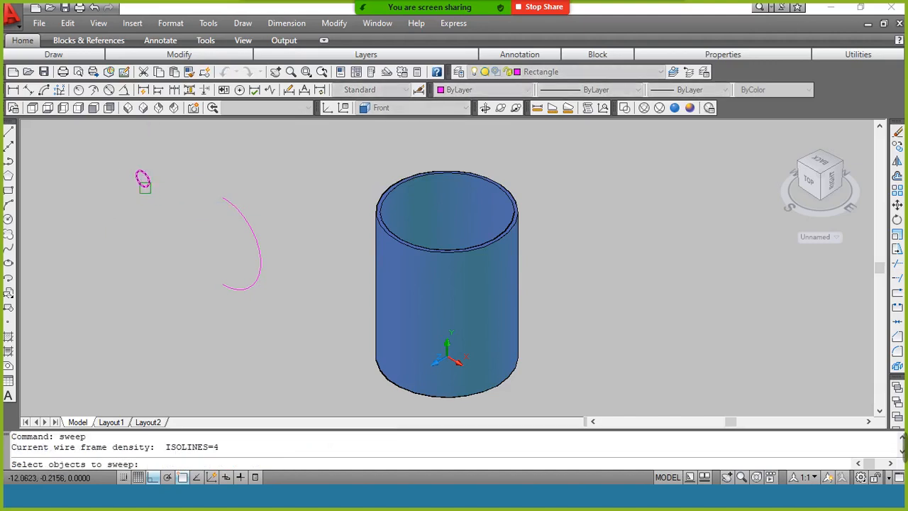
click(142, 178)
key(Return)
click(235, 205)
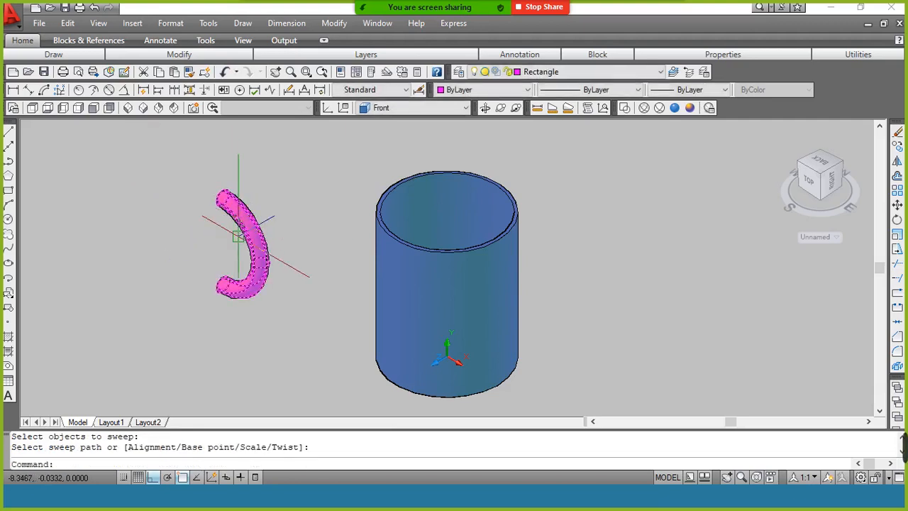
click(378, 269)
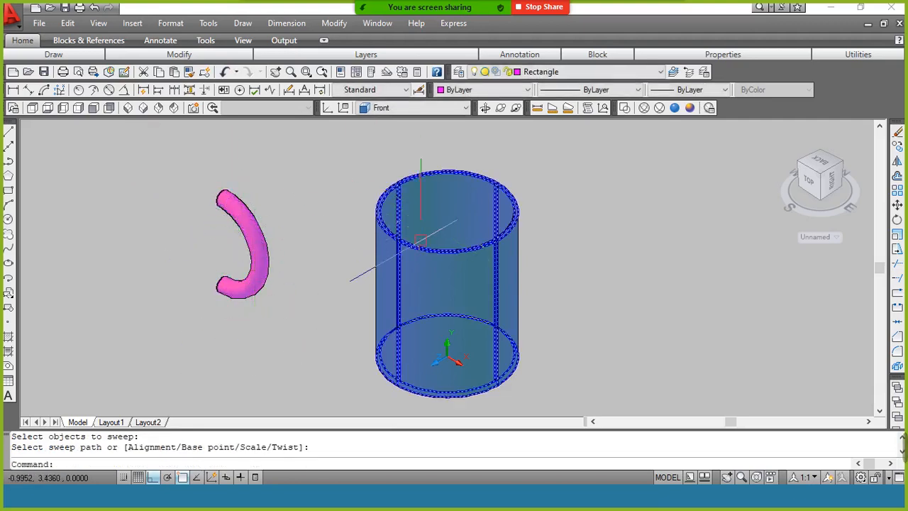
key(Escape)
Step: Check the handle's placement in the Assignment 11 PDF, return to AutoCAD and display the cup in 2D wireframe
key(alt+Tab)
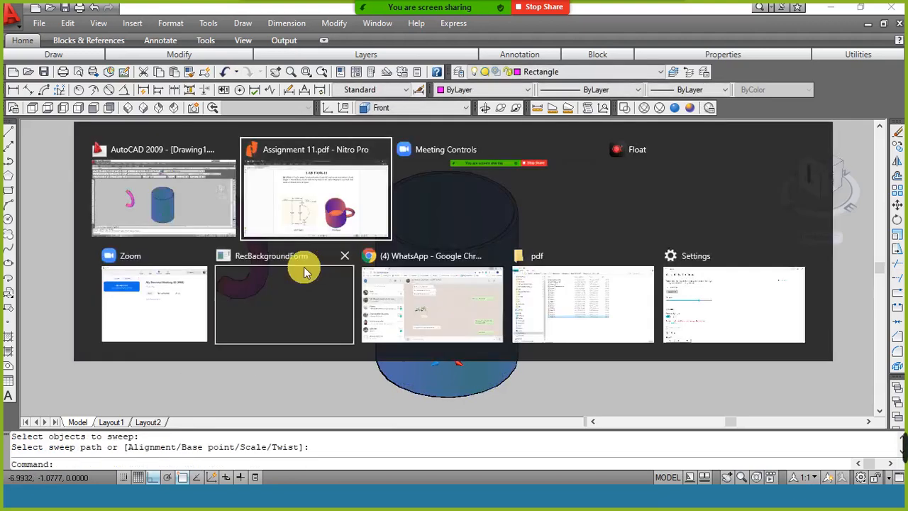
click(310, 204)
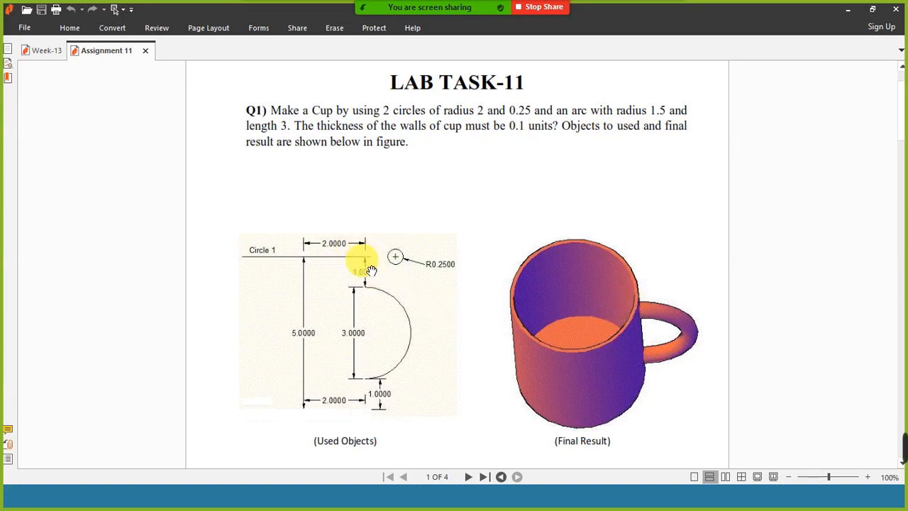
key(alt+Tab)
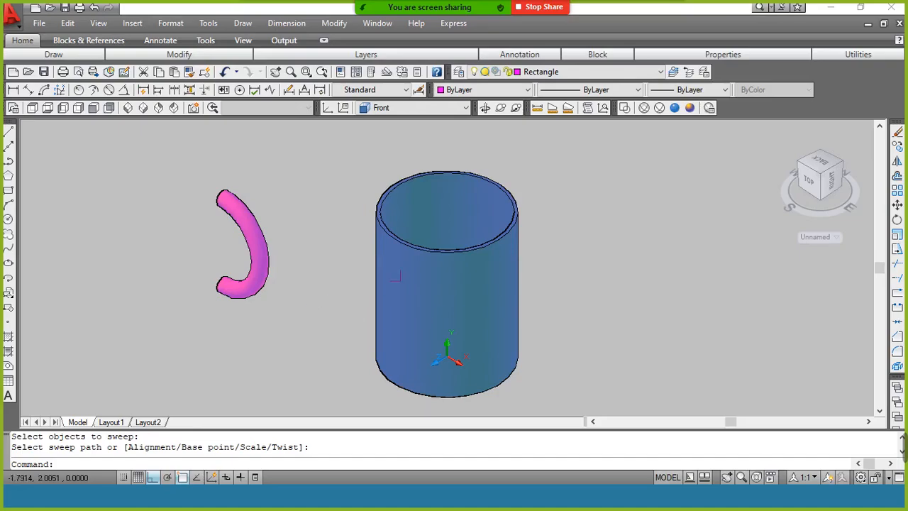
click(626, 109)
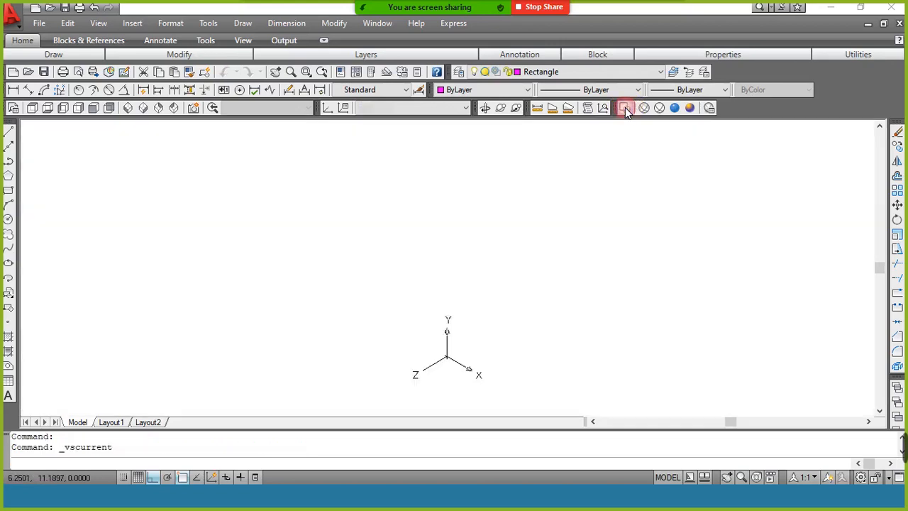
scroll(489, 223, up, 3)
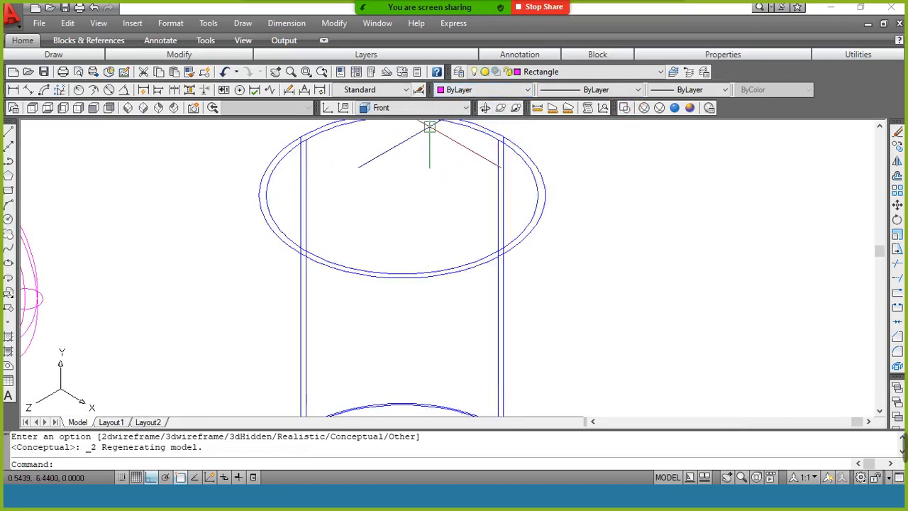
key(Return)
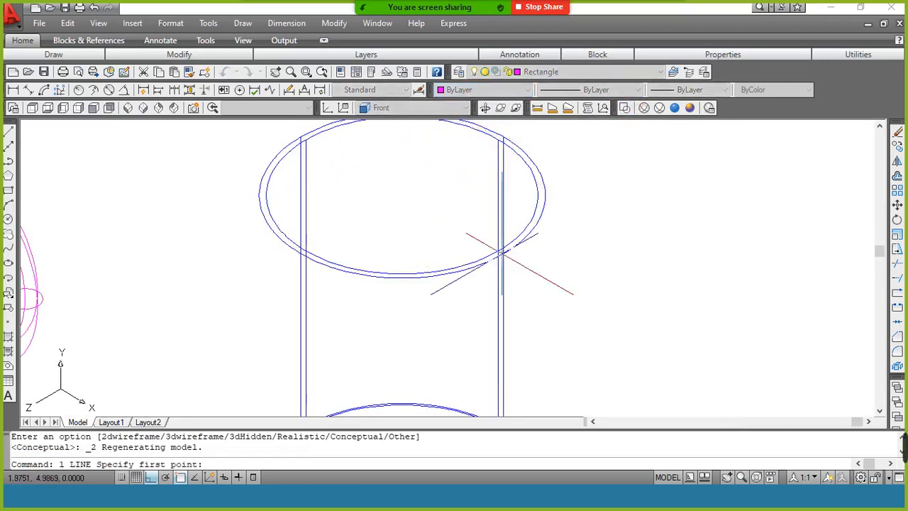
scroll(503, 254, up, 3)
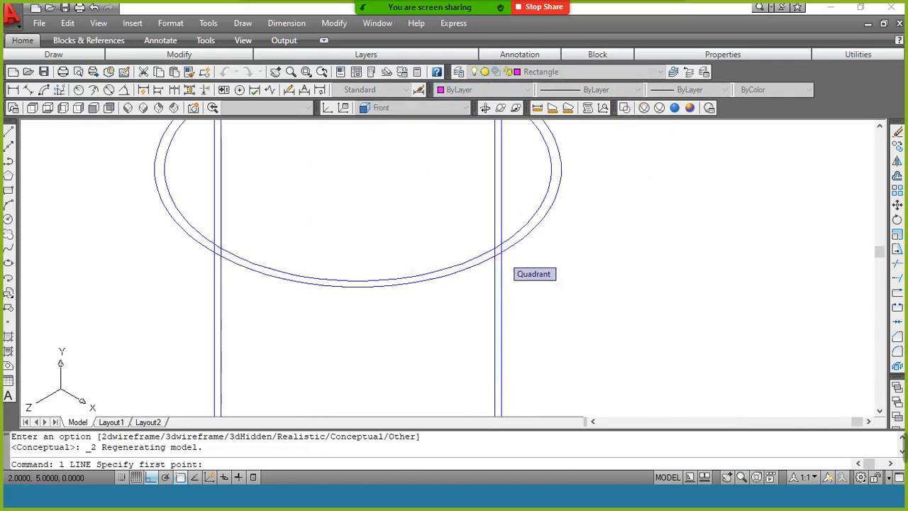
scroll(502, 255, up, 2)
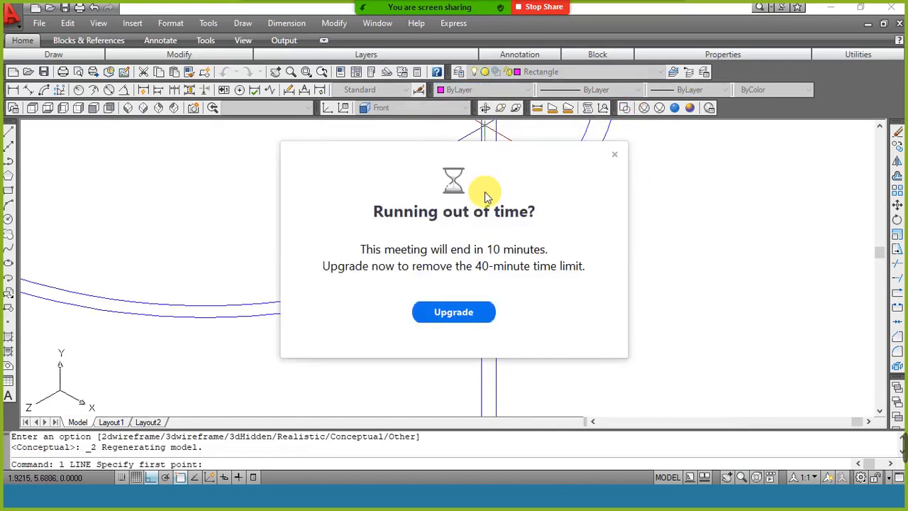
click(614, 154)
key(Escape)
key(Escape)
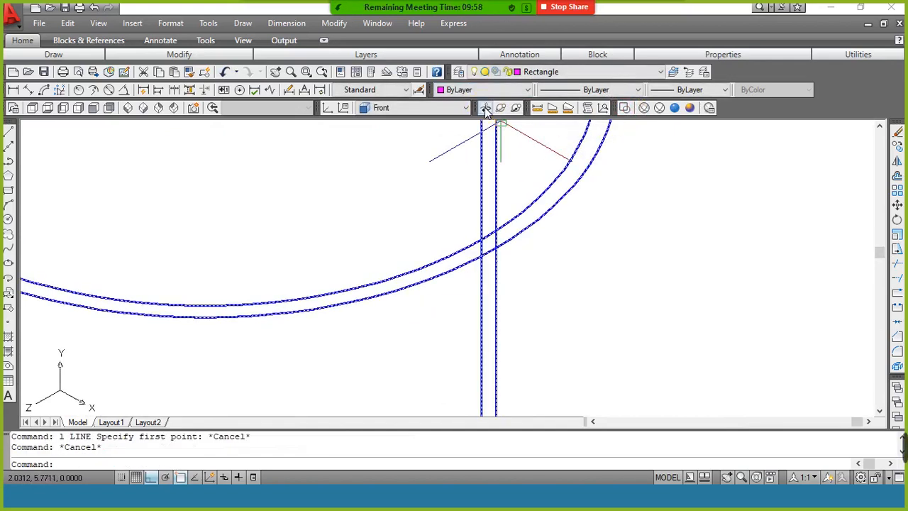
Step: Draw a vertical line 1 unit long down from the outer rim's quadrant, along the side of the cup
click(485, 108)
drag(513, 194, 497, 203)
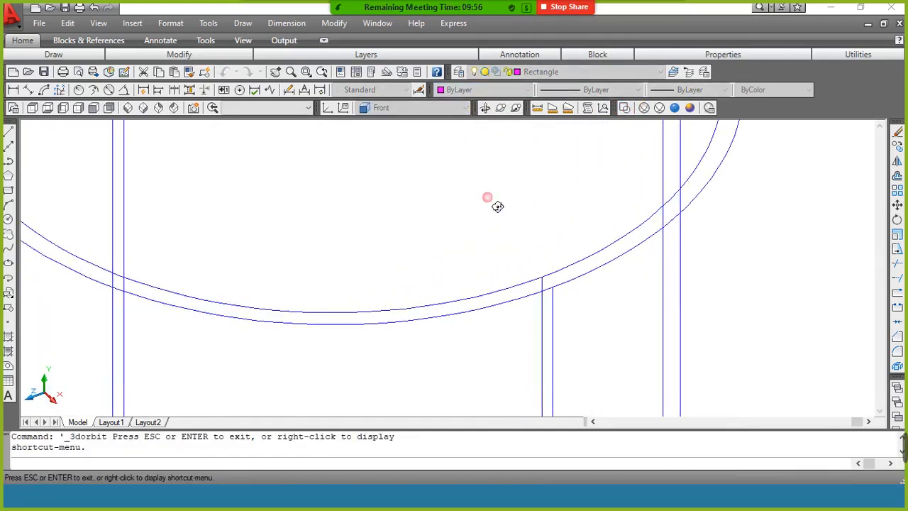
right_click(497, 203)
click(500, 205)
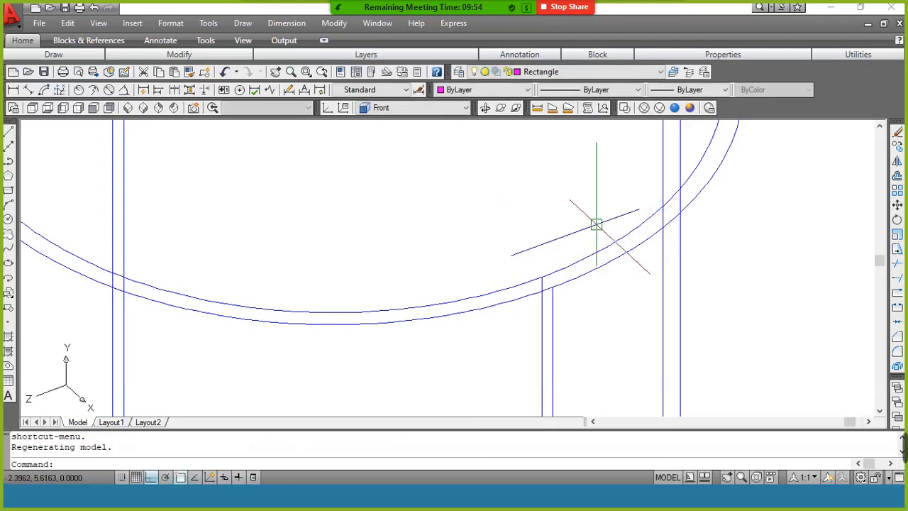
key(ctrl+a)
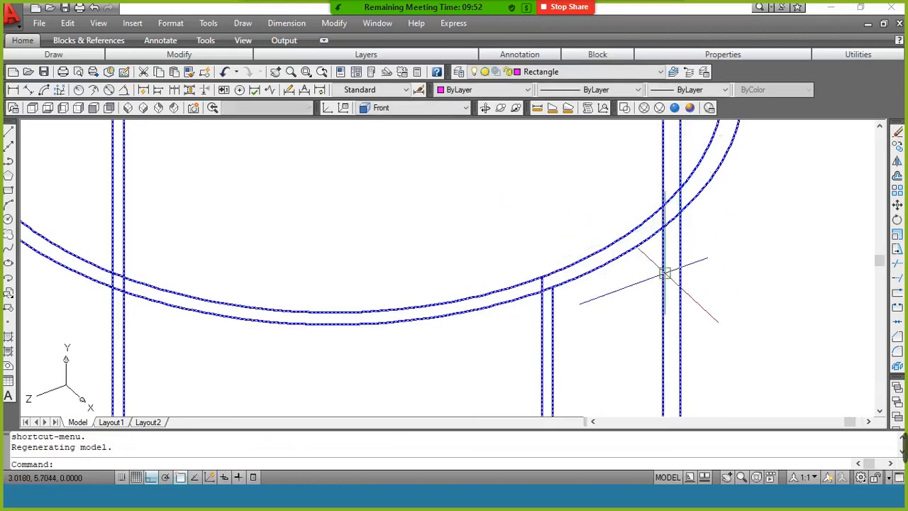
key(Escape)
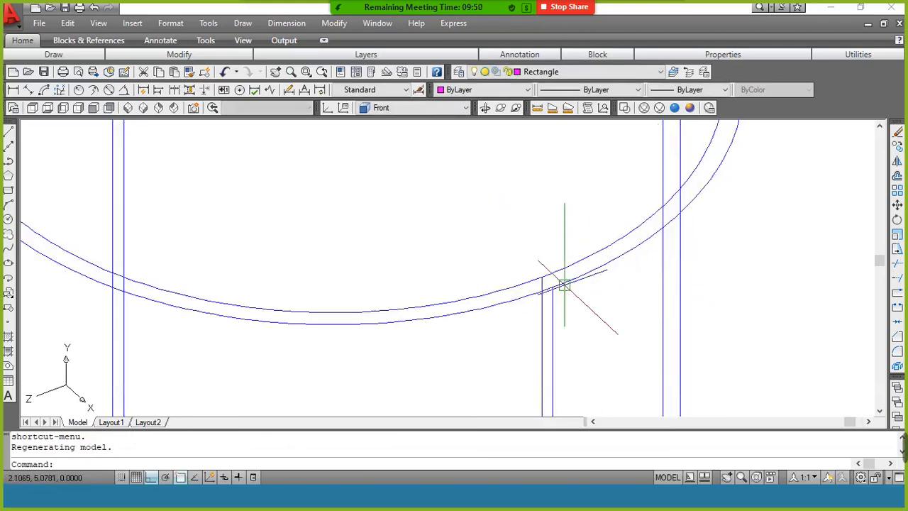
key(ctrl+a)
key(Escape)
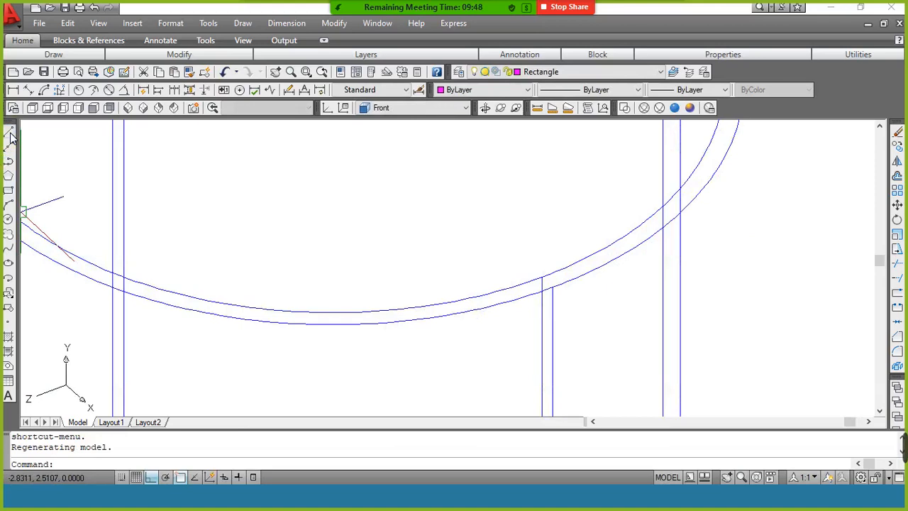
click(10, 133)
click(553, 286)
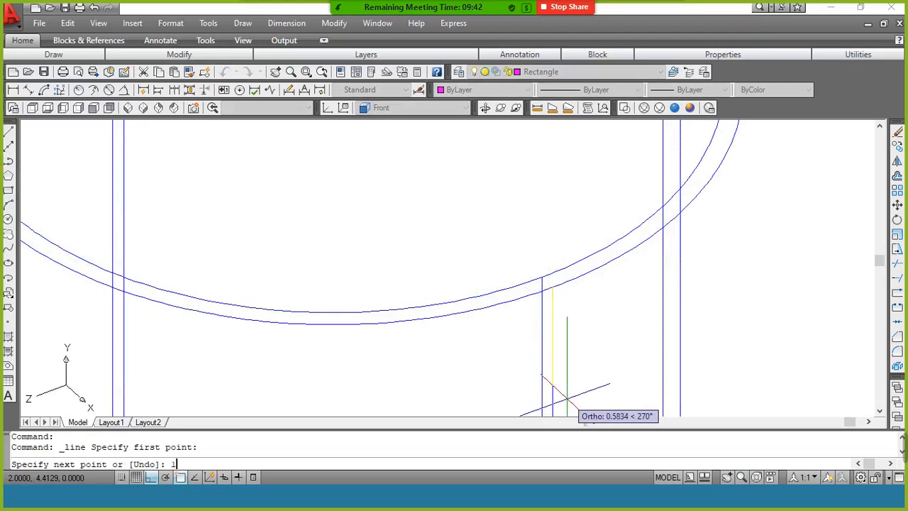
text(1)
key(Return)
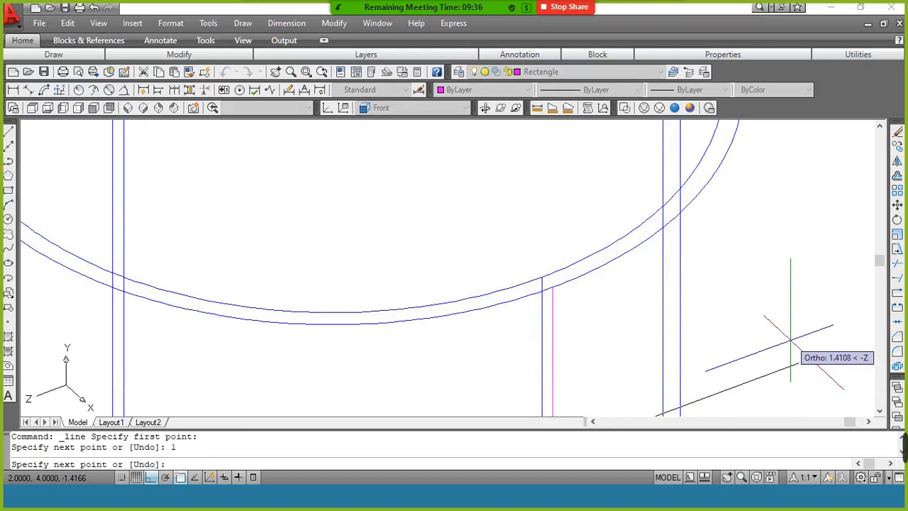
key(Escape)
key(Escape)
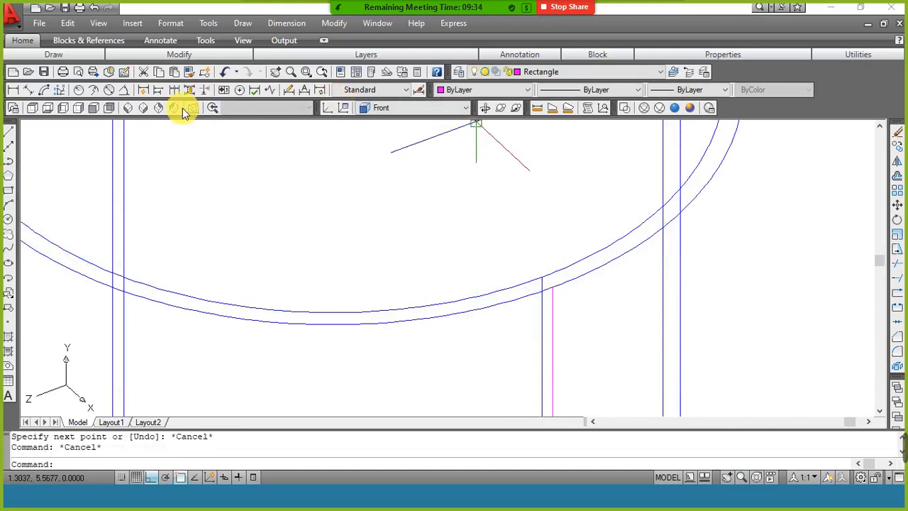
Step: Switch to the southeast isometric view and lock the Circle layer holding the cup body
click(143, 107)
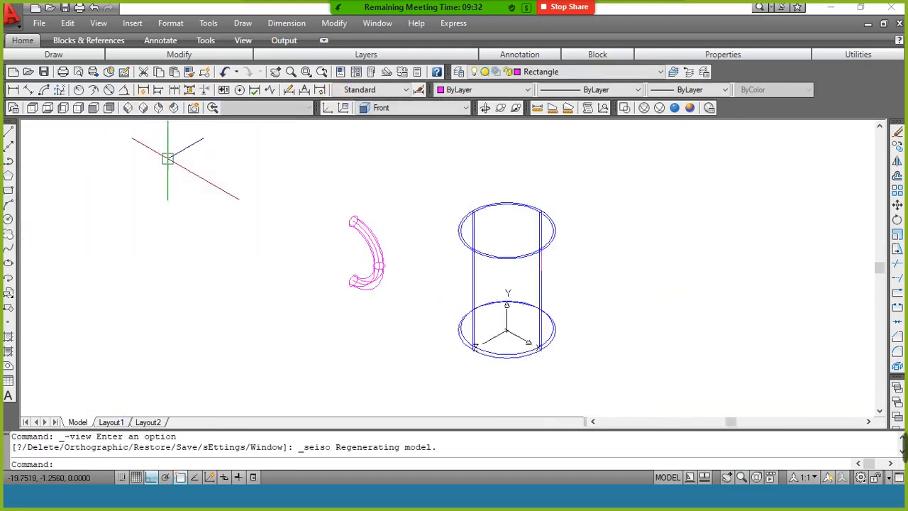
click(540, 73)
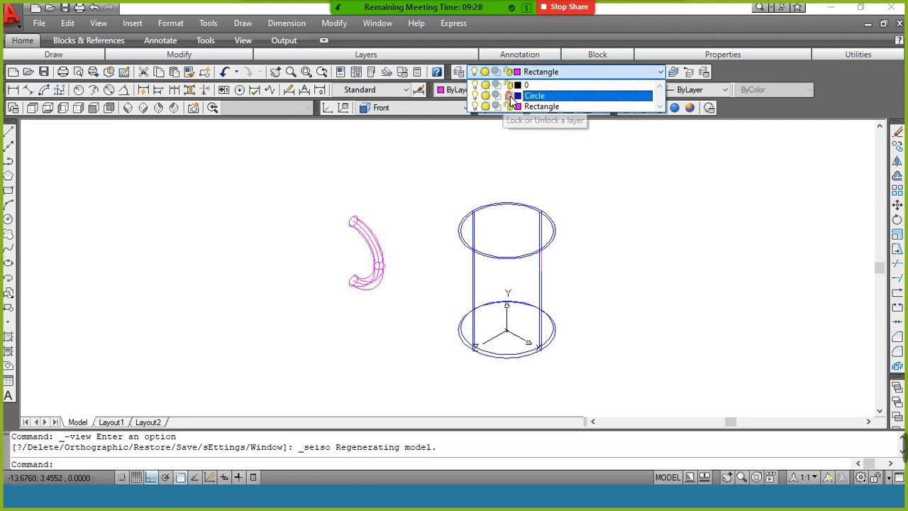
scroll(505, 254, up, 2)
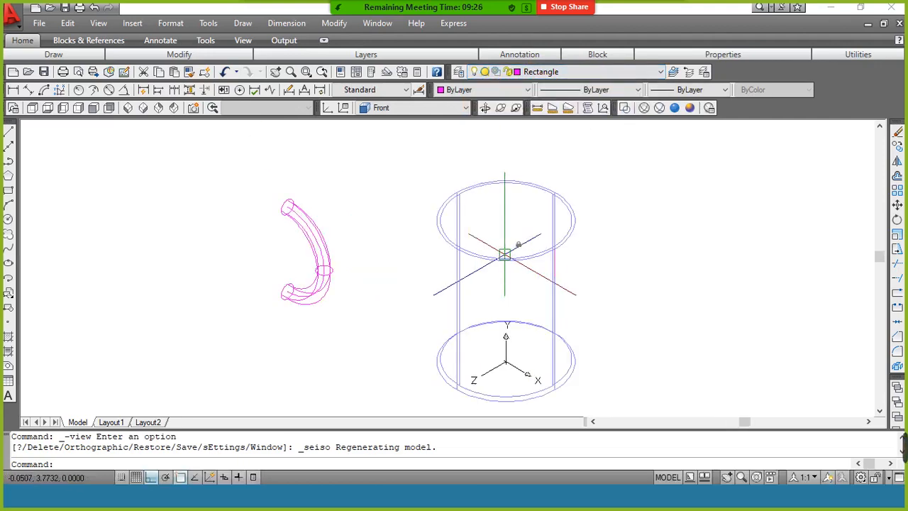
scroll(505, 254, up, 2)
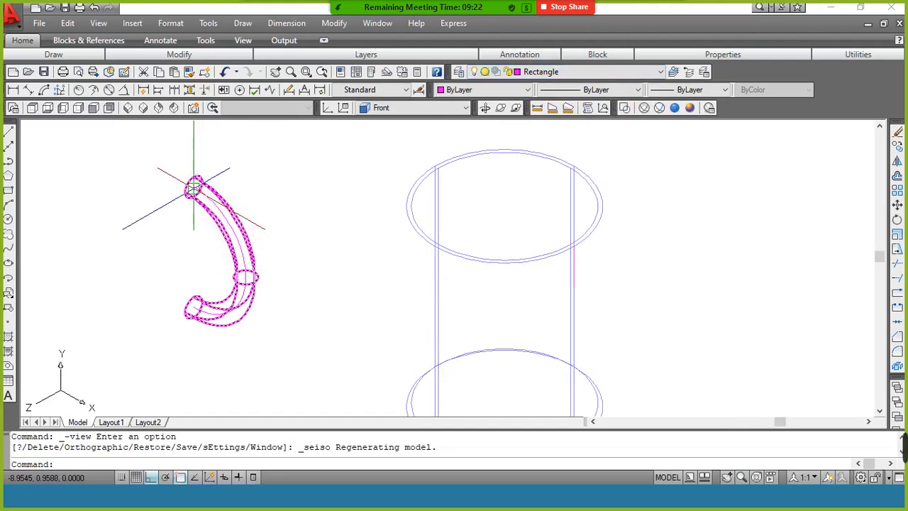
Step: Move the solid handle from the centre of its upper end to the lower end of the 1-unit line on the cup
mouse_move(193, 188)
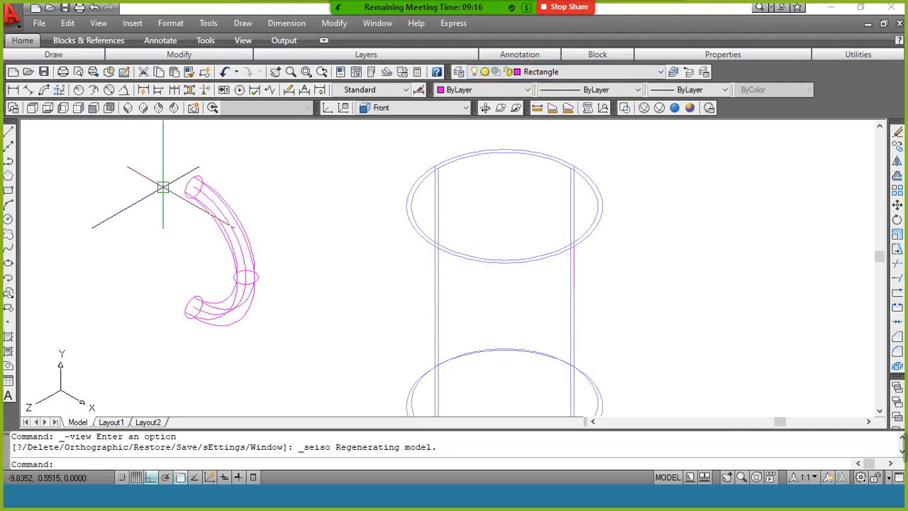
text(m)
key(Return)
click(201, 186)
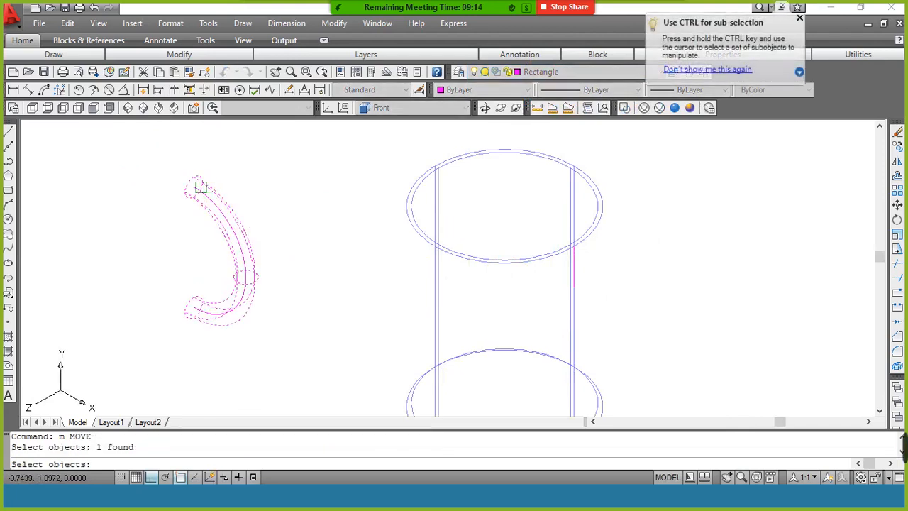
key(Return)
scroll(191, 186, up, 3)
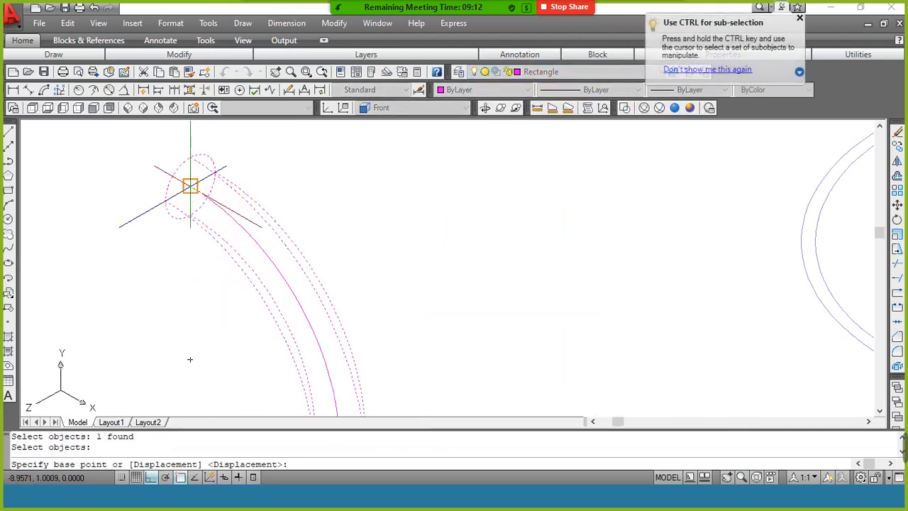
click(191, 185)
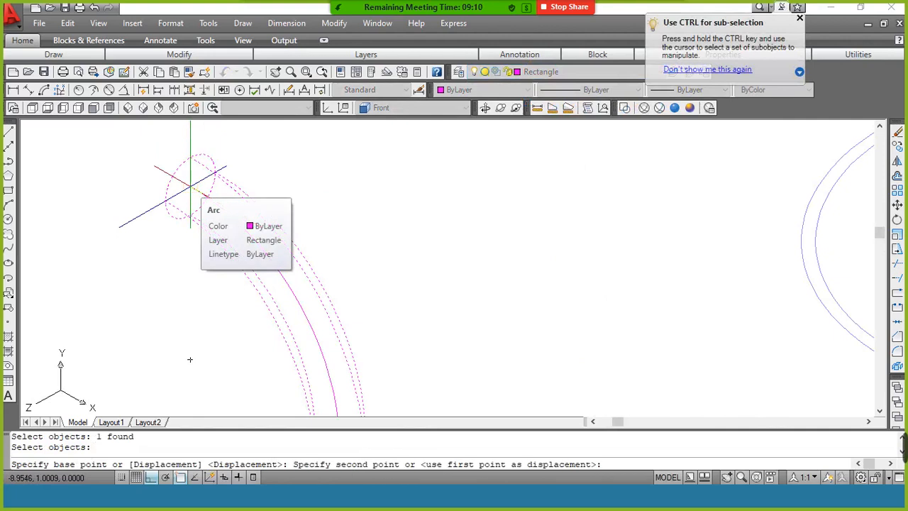
scroll(203, 203, down, 3)
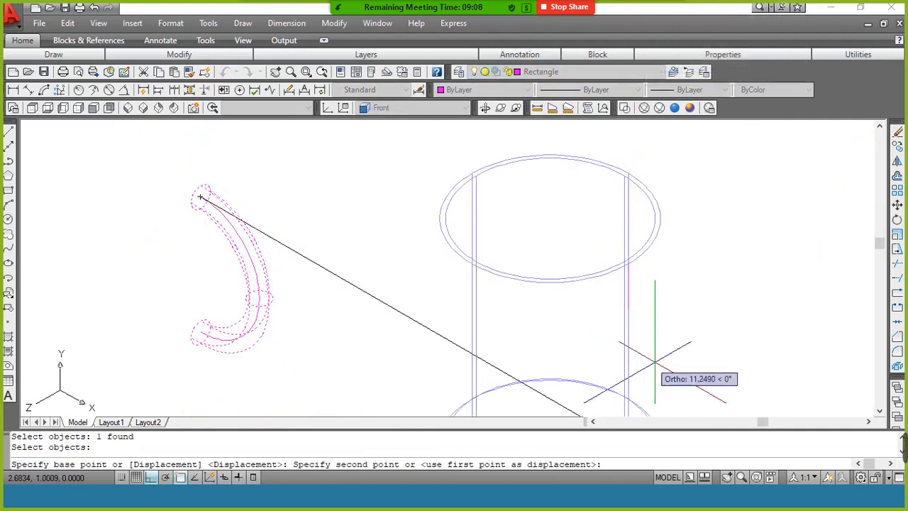
click(628, 309)
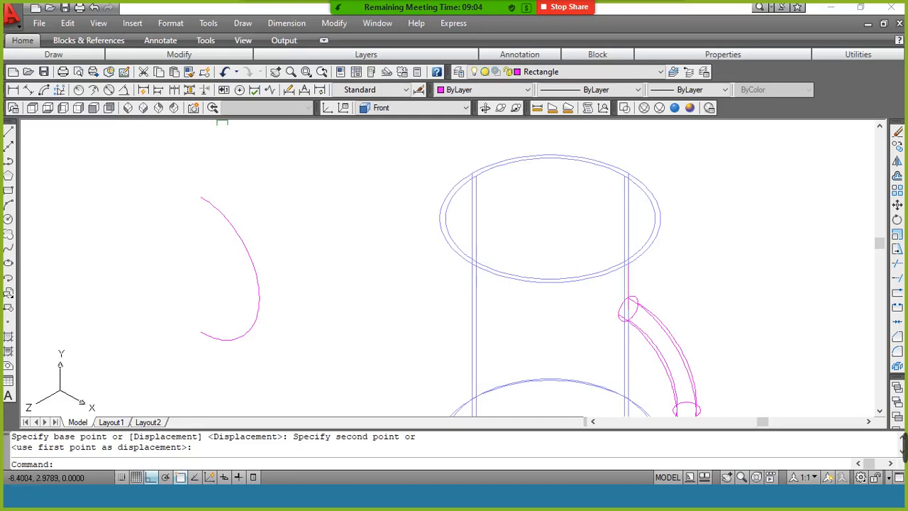
Step: Inspect the attached handle from the front with Conceptual shading, and return to the southeast isometric view
click(93, 108)
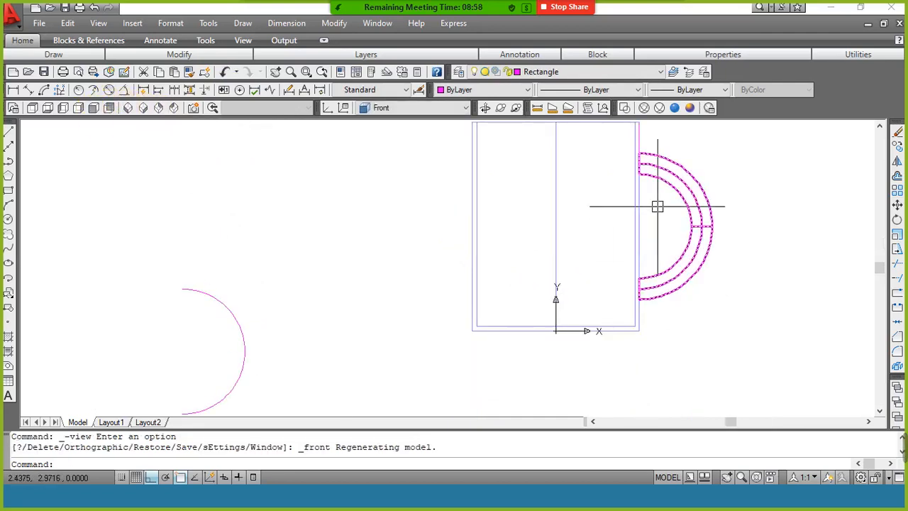
click(691, 109)
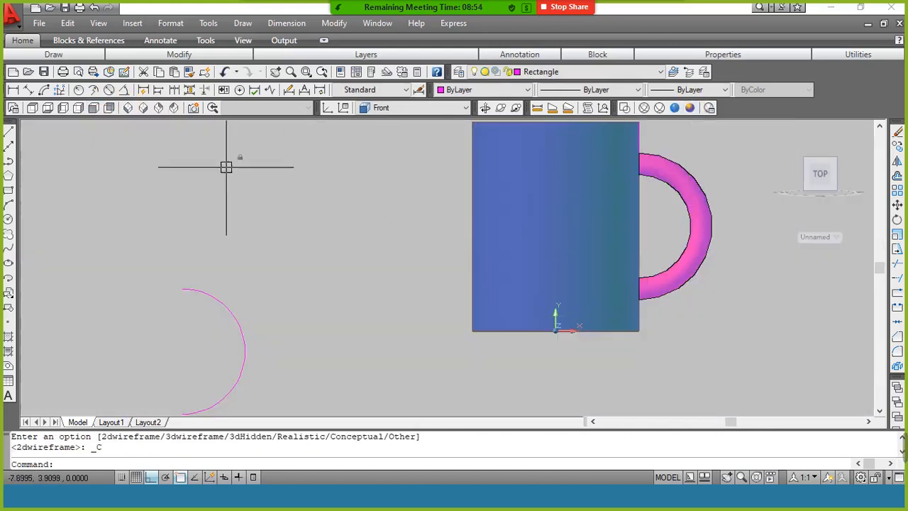
click(144, 107)
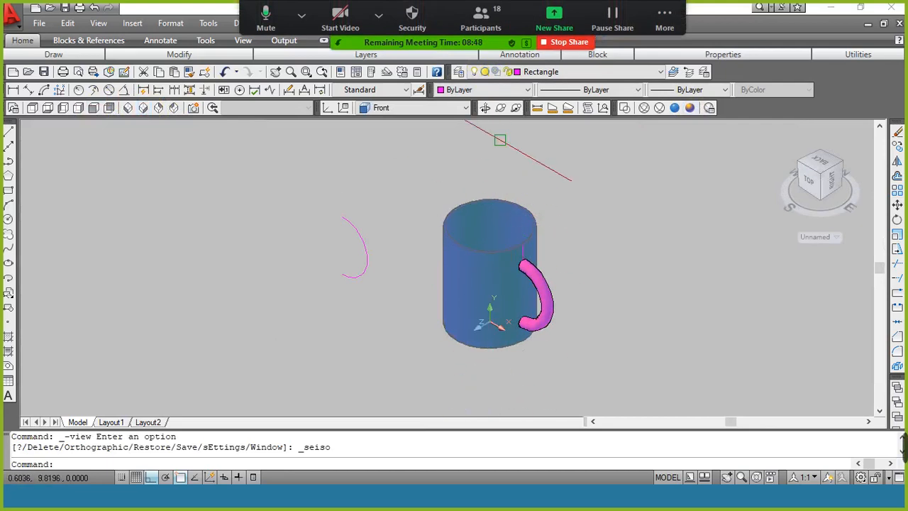
Step: Unlock the Circle layer
click(544, 71)
click(509, 96)
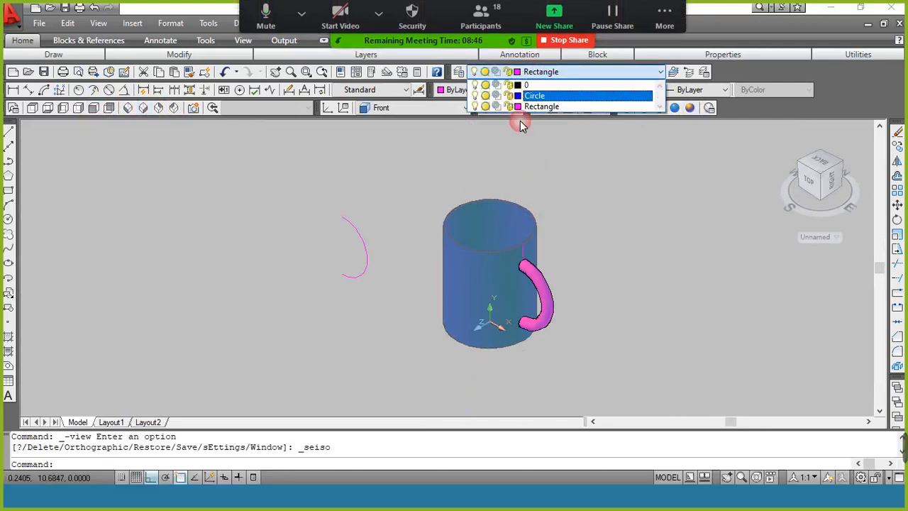
click(521, 123)
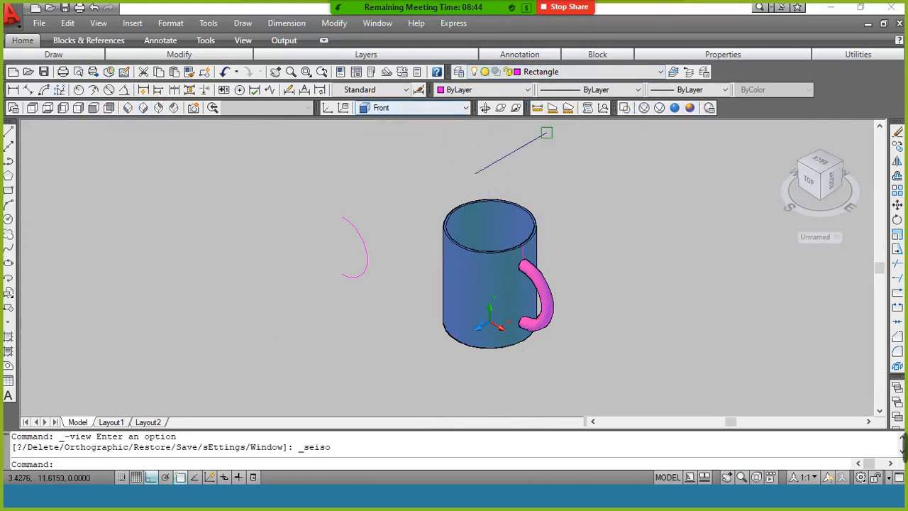
Step: Apply the Realistic visual style and orbit the cup to look down into its interior
click(675, 107)
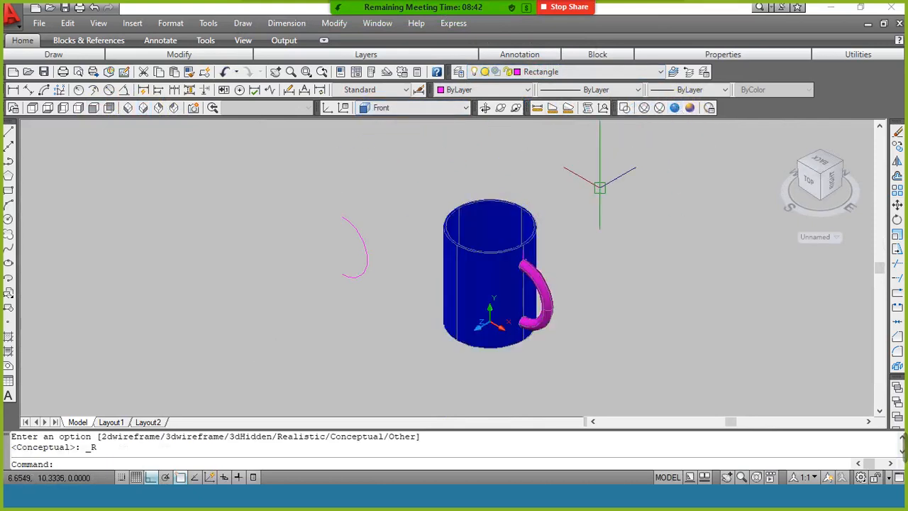
click(483, 110)
mouse_move(490, 189)
mouse_down()
mouse_move(492, 262)
mouse_move(448, 188)
mouse_up()
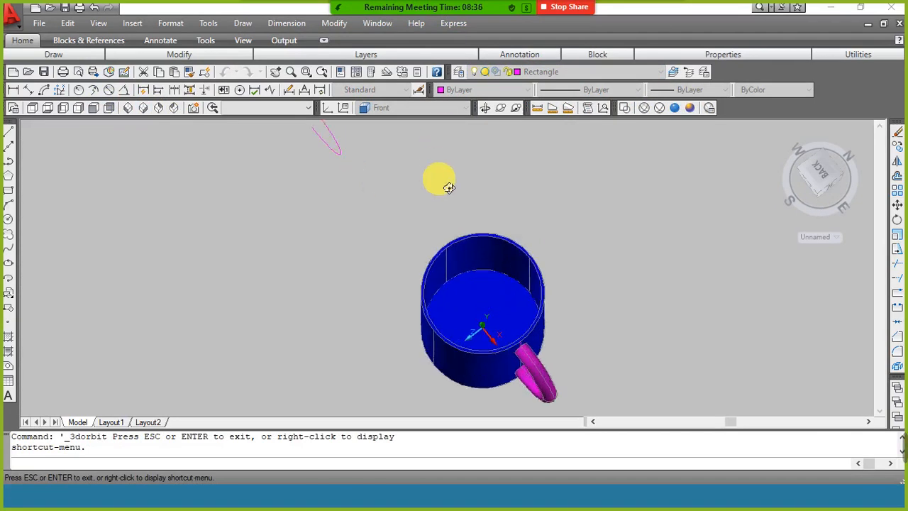
right_click(449, 187)
click(458, 187)
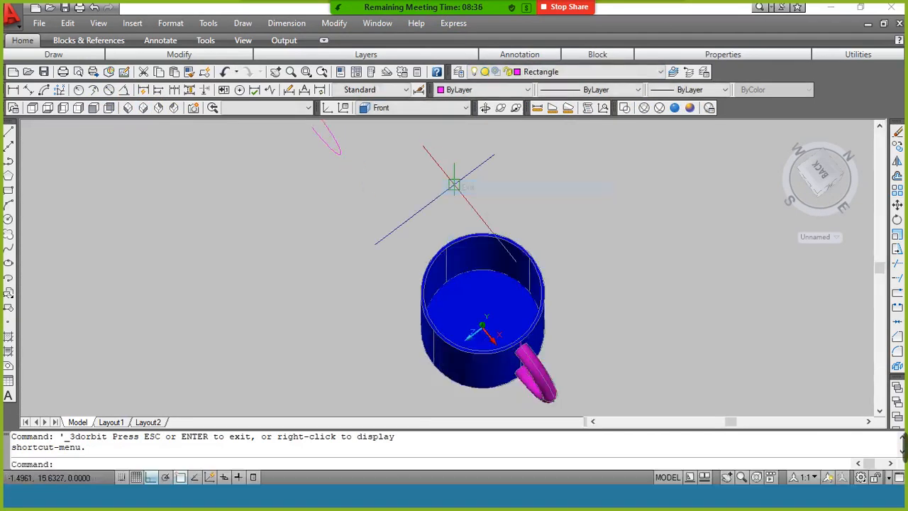
Step: Erase the leftover magenta curve away from the cup and return to the southeast isometric view
click(338, 151)
text(e)
key(Return)
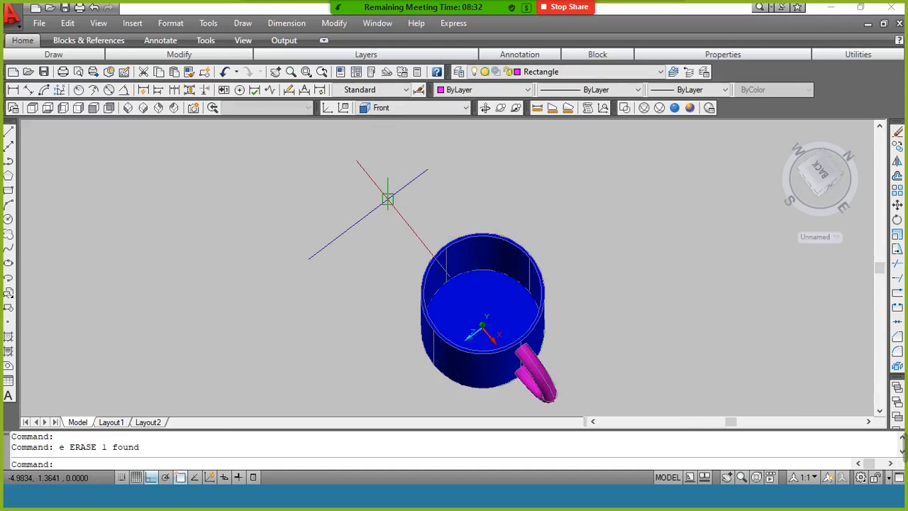
click(523, 72)
click(540, 106)
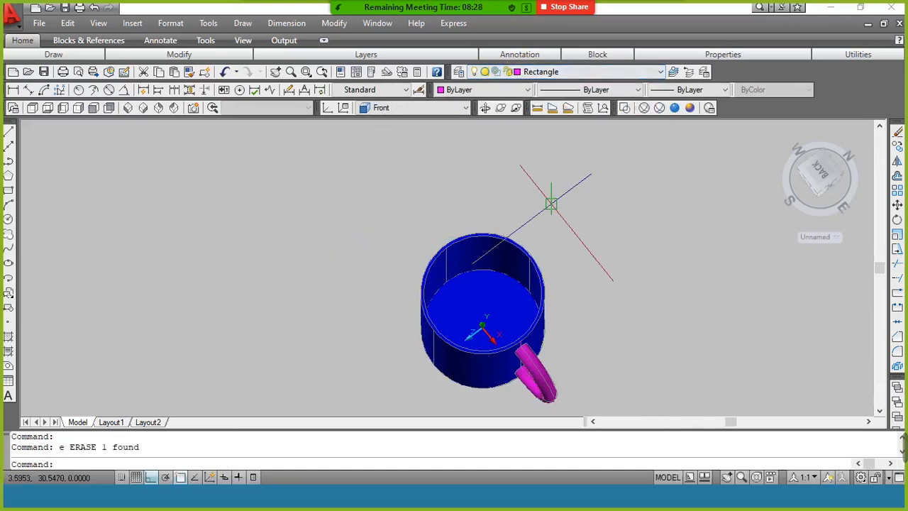
click(144, 108)
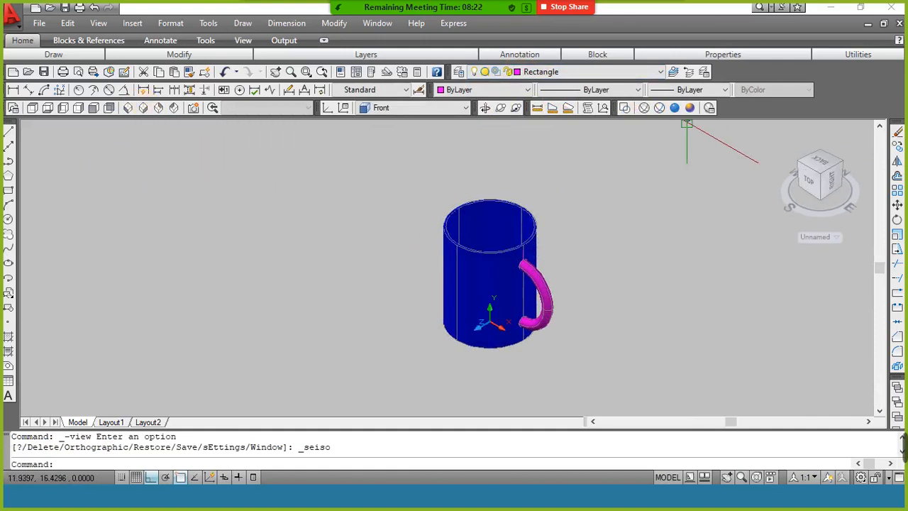
click(79, 91)
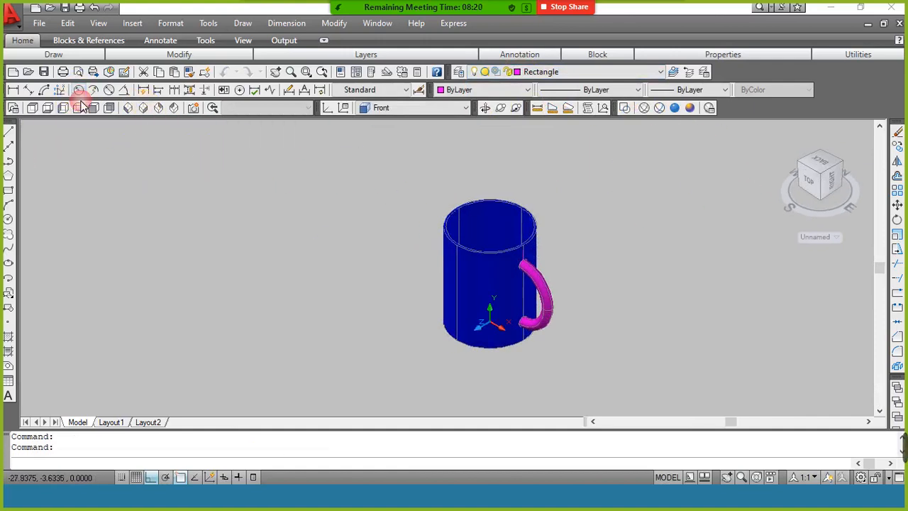
scroll(406, 270, up, 3)
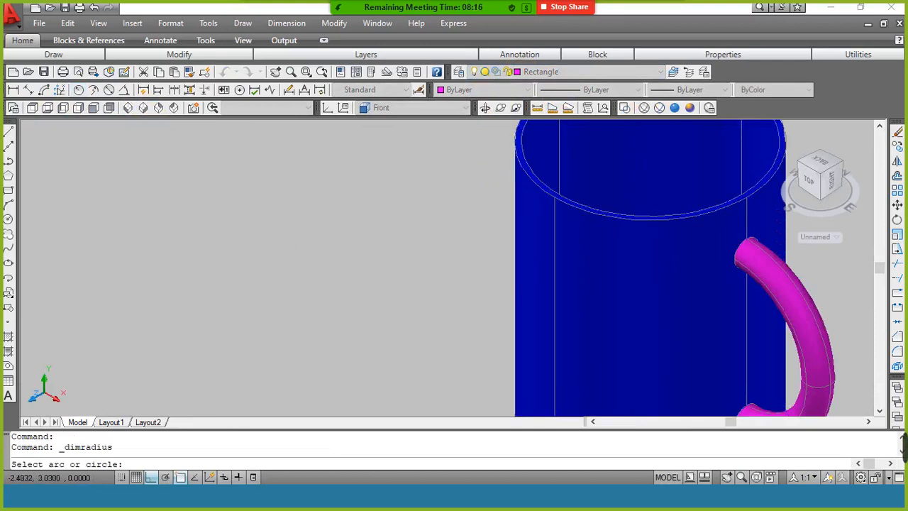
click(530, 182)
scroll(649, 142, down, 3)
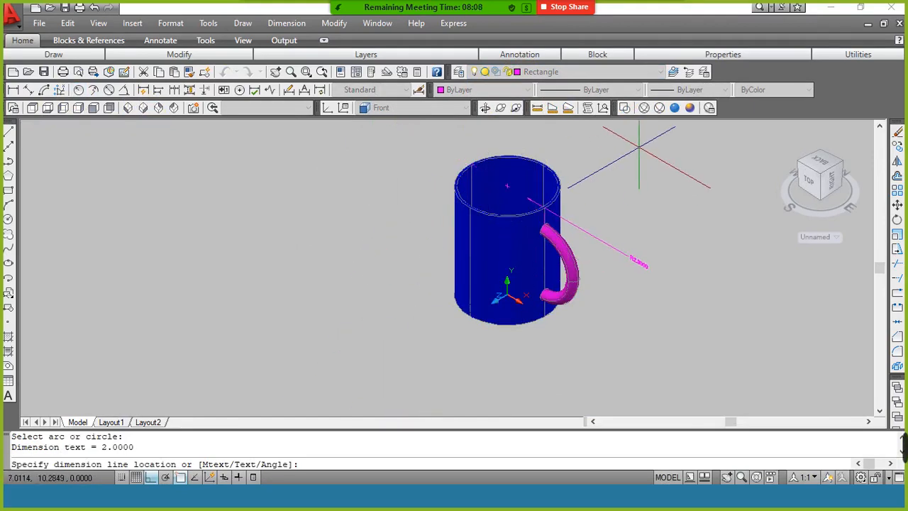
click(150, 477)
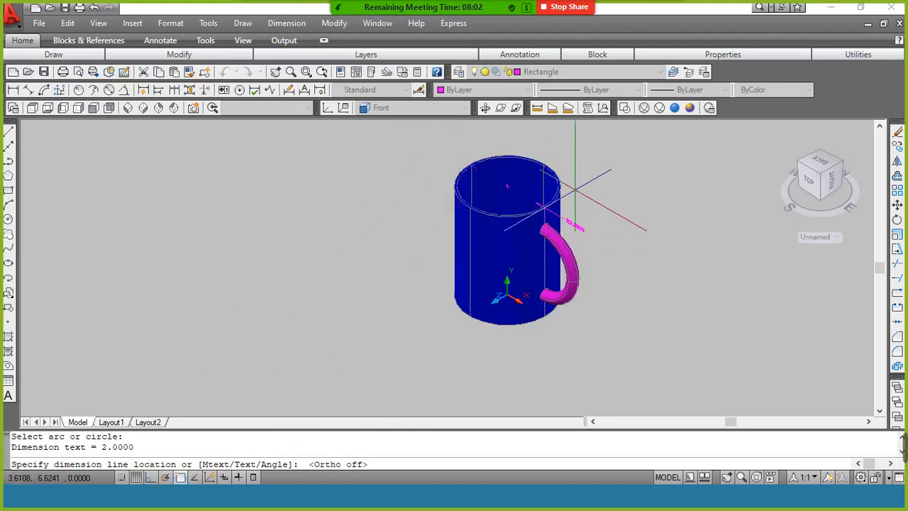
key(Escape)
Step: Set the UCS to Top and add a radius dimension to the cup's outer base circle, placed outside the body on the side opposite the handle
click(410, 110)
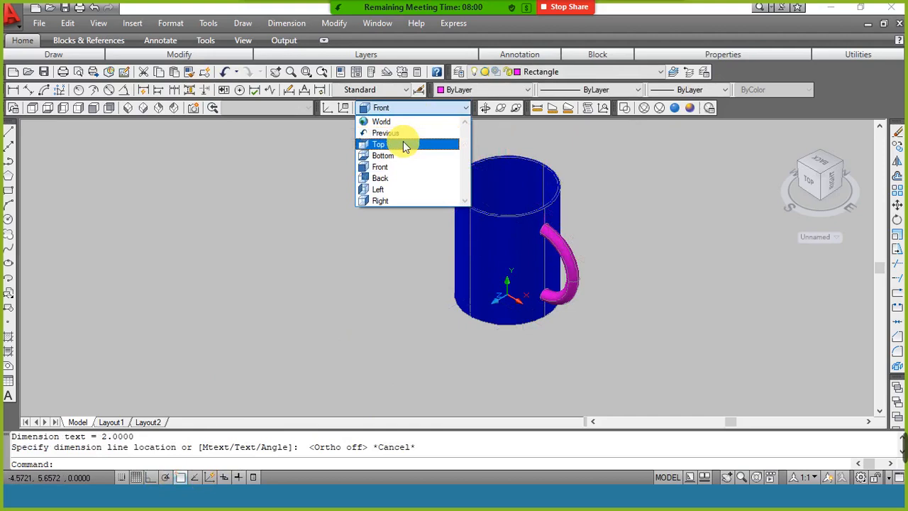
click(403, 143)
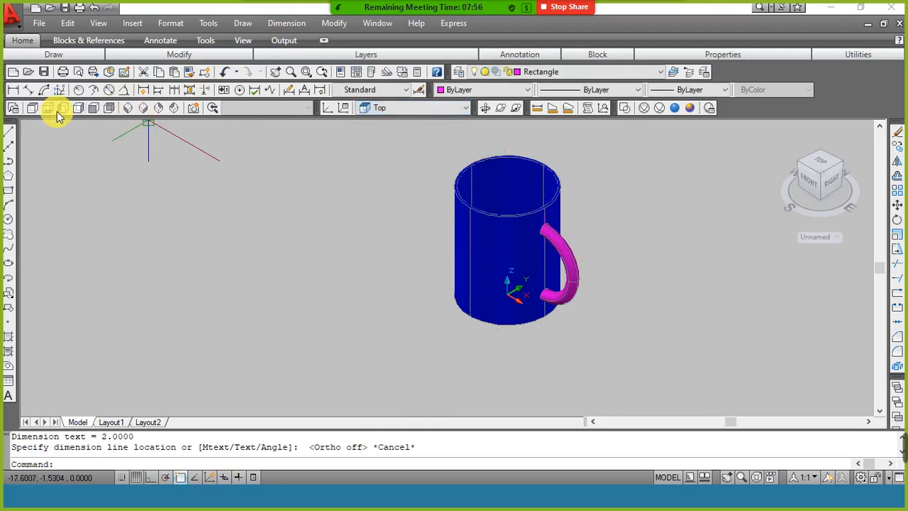
click(79, 90)
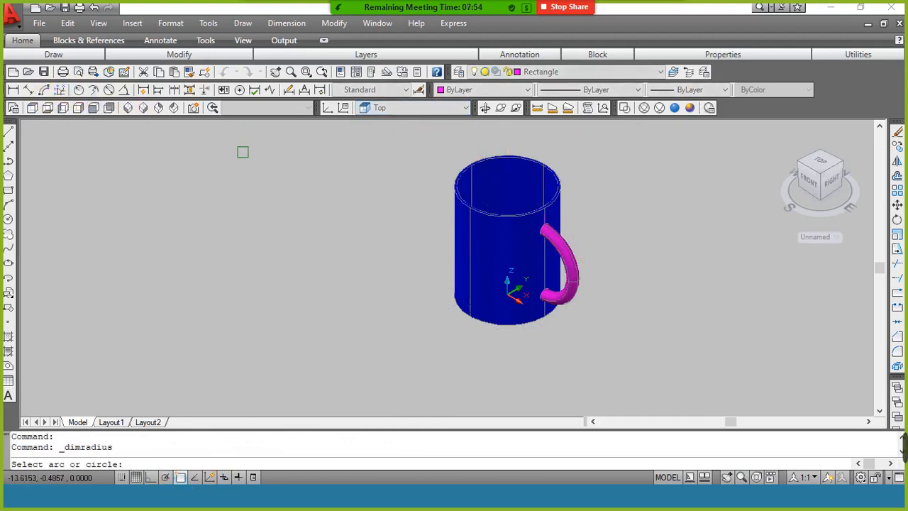
click(472, 207)
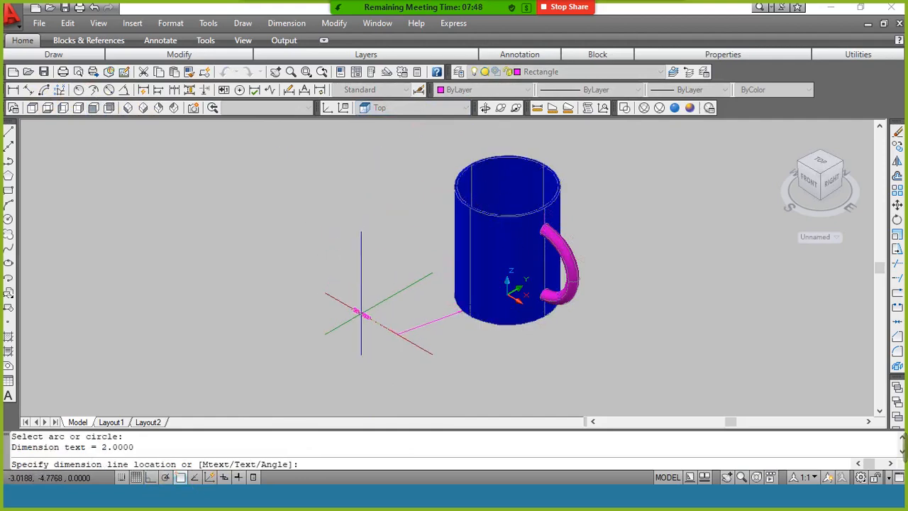
click(381, 316)
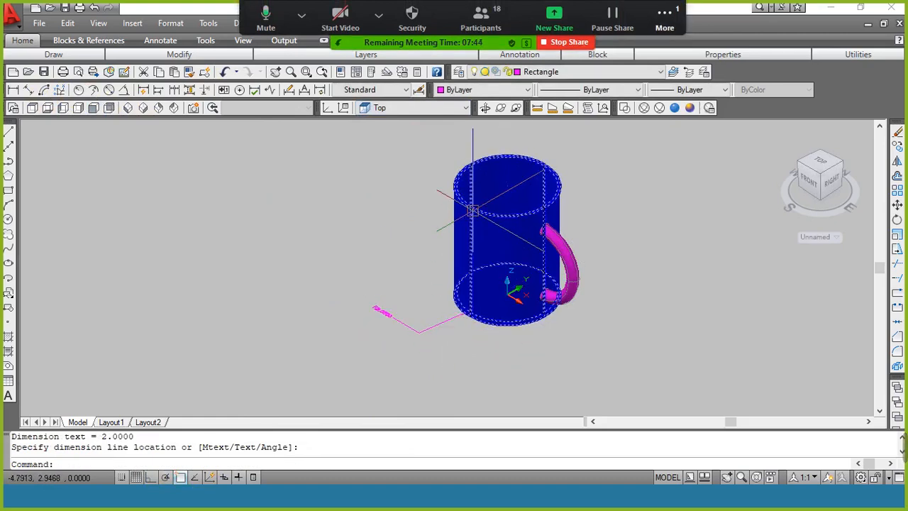
Step: Check the messages in the Zoom group chat and minimise the chat window
click(660, 15)
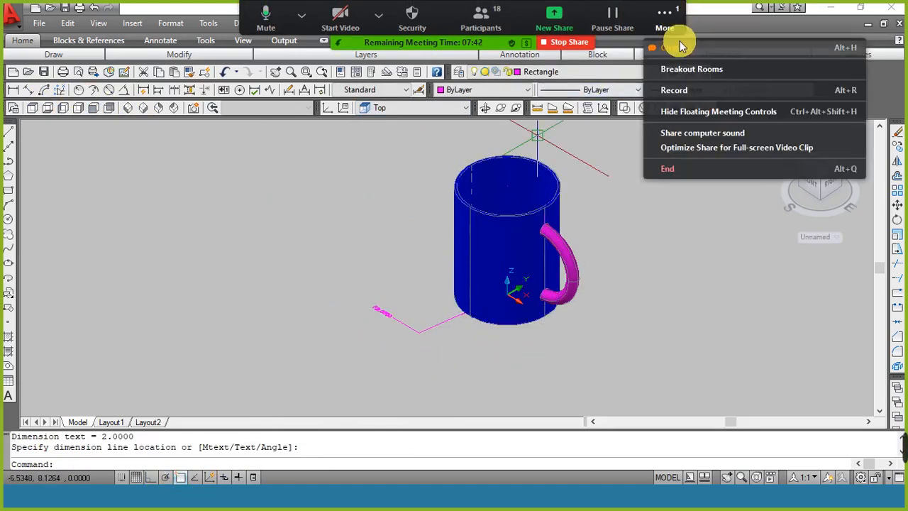
click(680, 41)
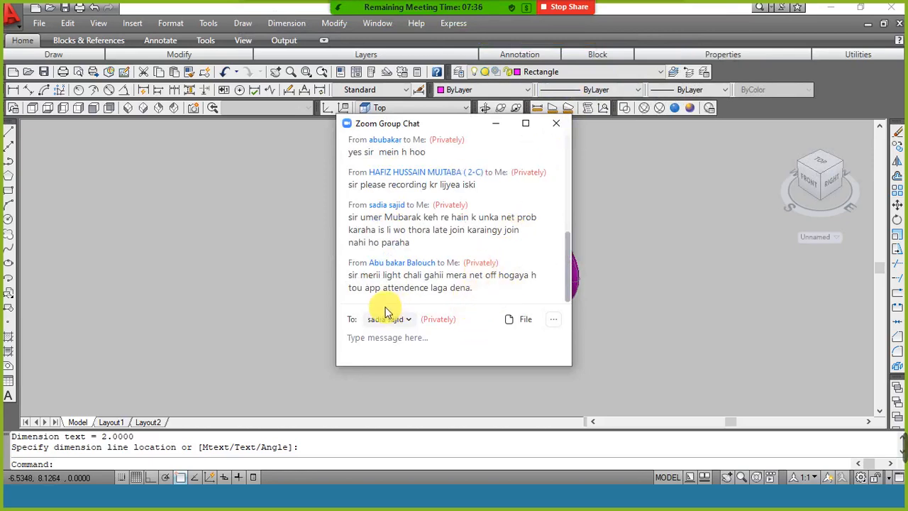
click(498, 124)
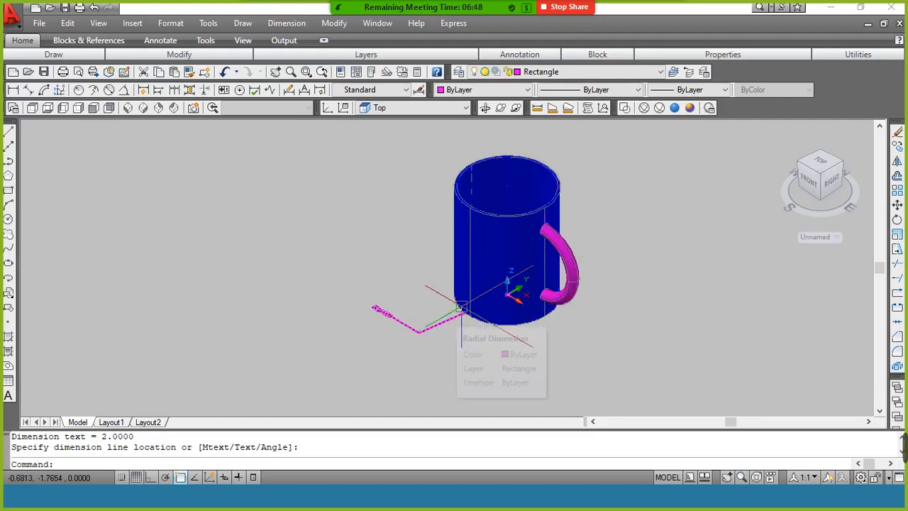
Step: Display the cup in the 2D Wireframe visual style and make layer 0 current
scroll(474, 187, up, 5)
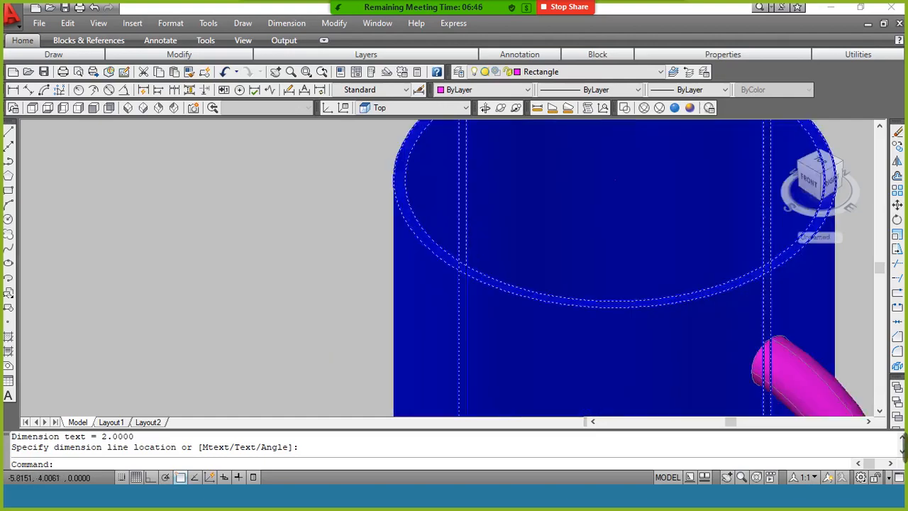
scroll(497, 206, down, 2)
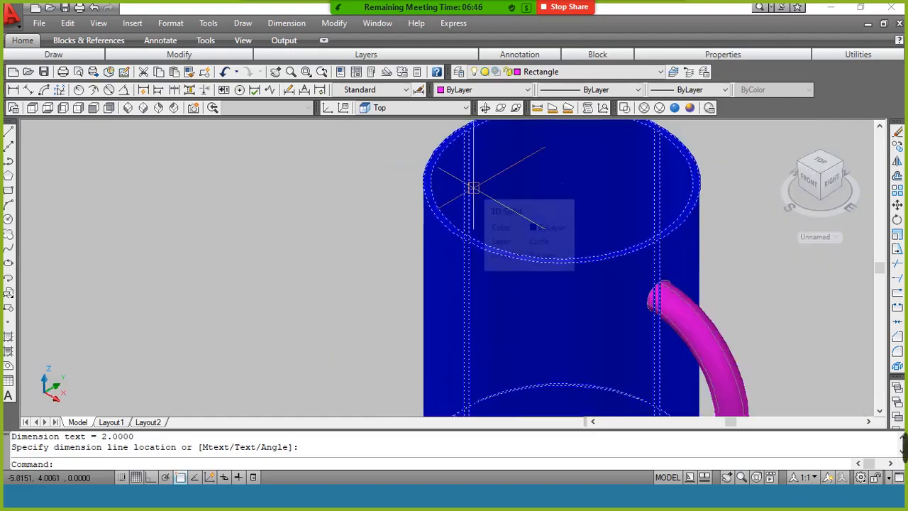
click(625, 108)
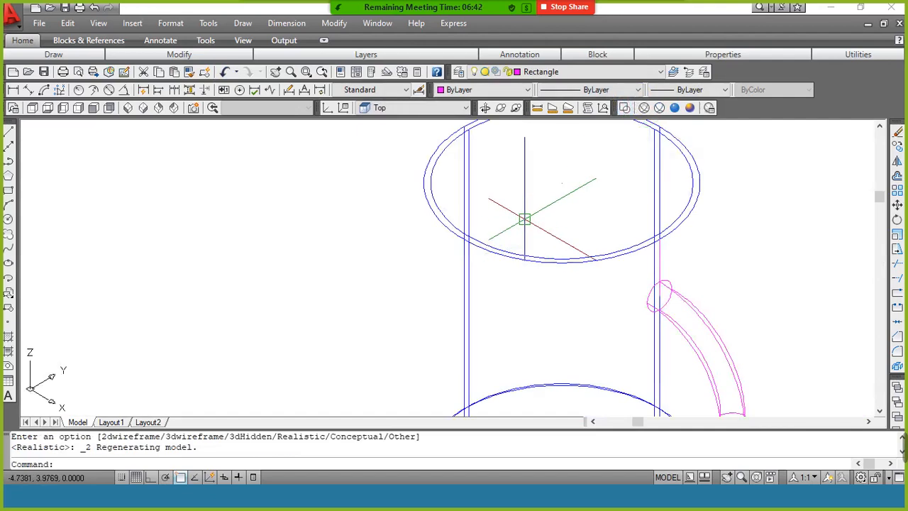
scroll(518, 162, down, 2)
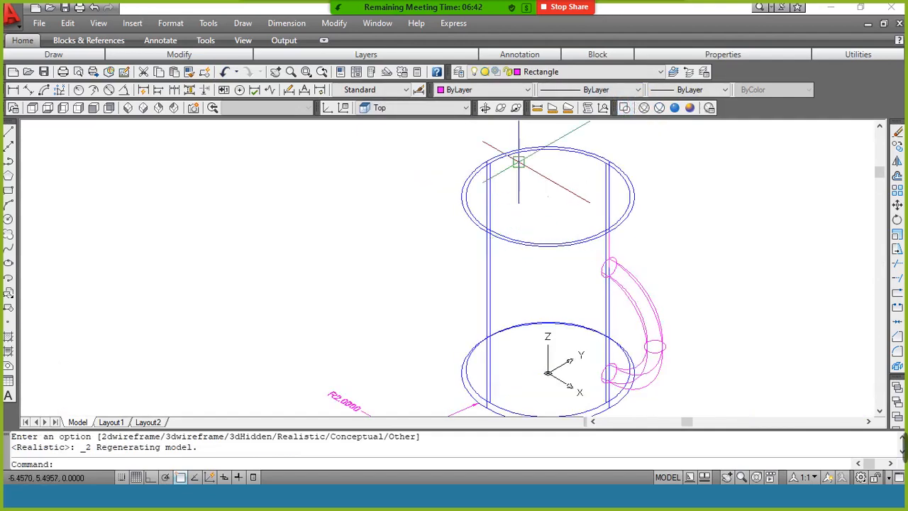
click(500, 76)
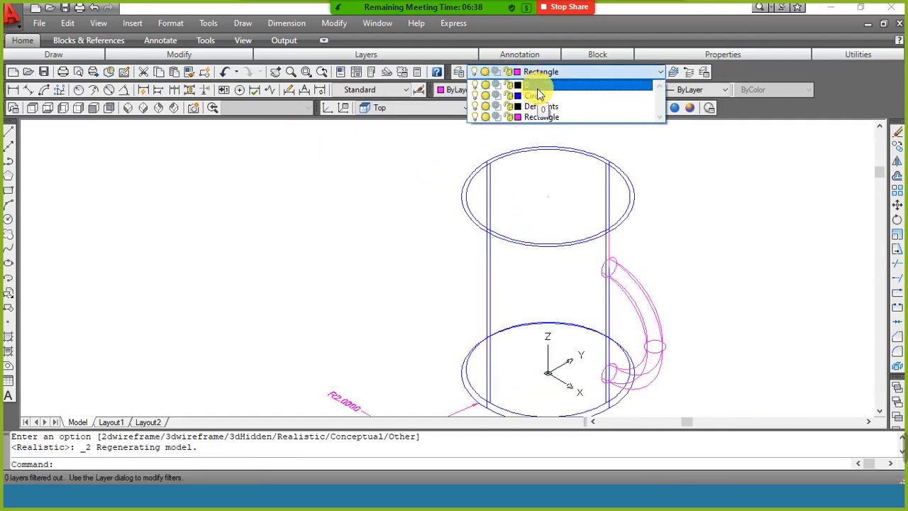
click(537, 87)
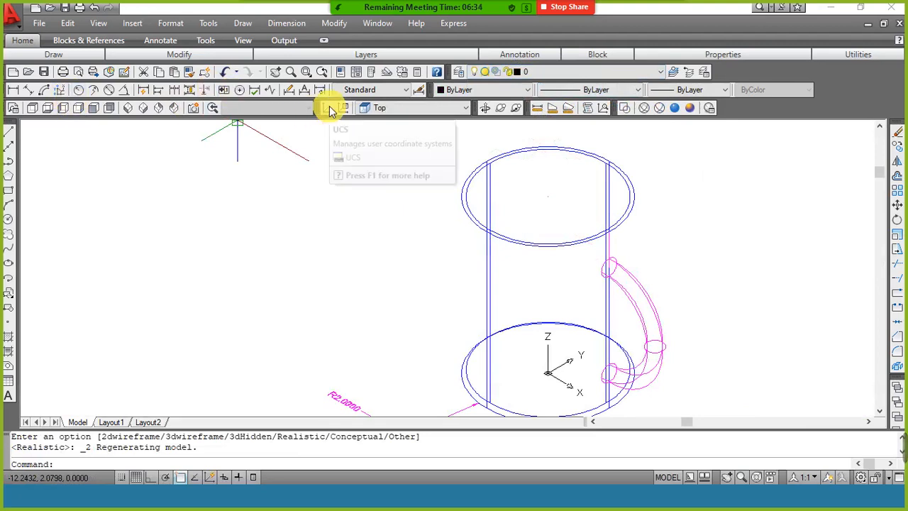
Step: Move the UCS origin to the centre of the cup's rim and pick a point outside the cup for the X-axis direction
click(423, 107)
click(423, 108)
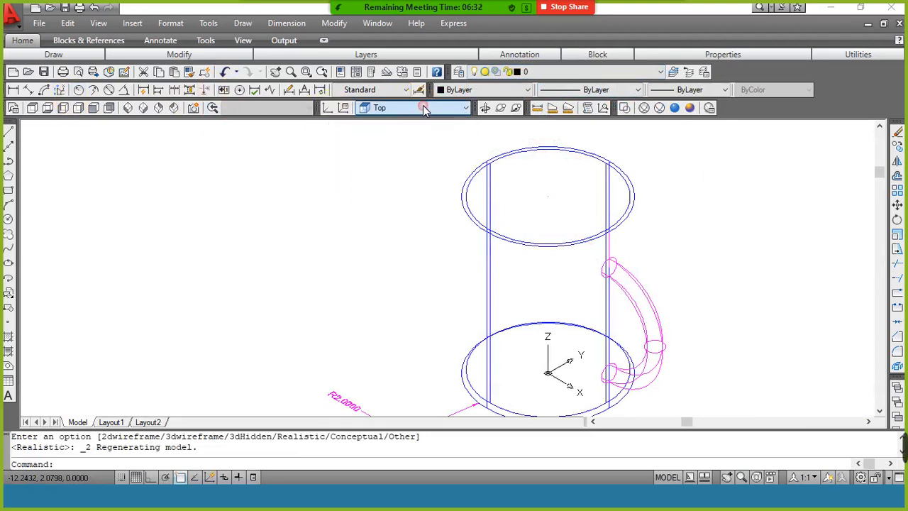
click(329, 108)
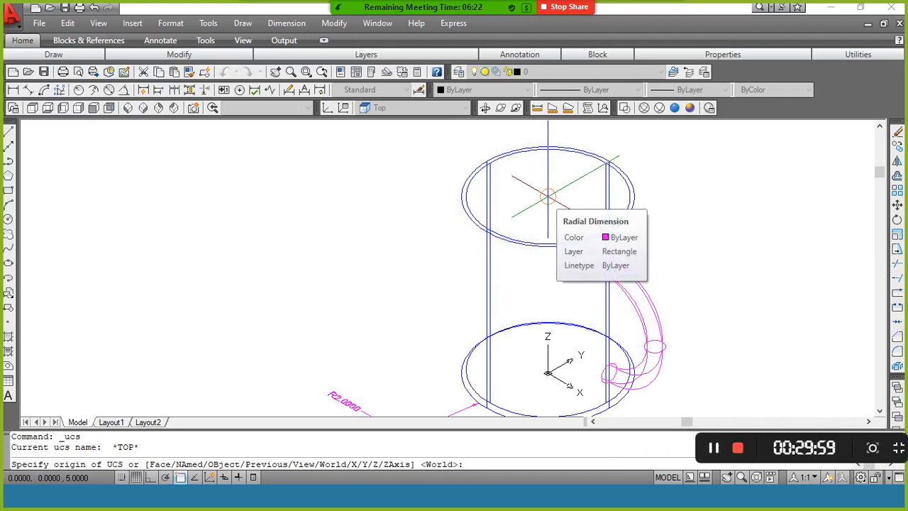
click(547, 196)
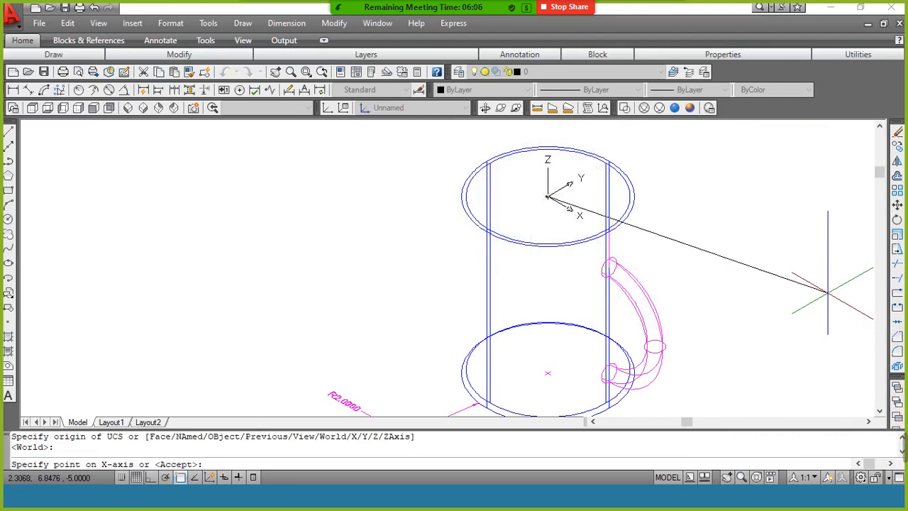
click(827, 292)
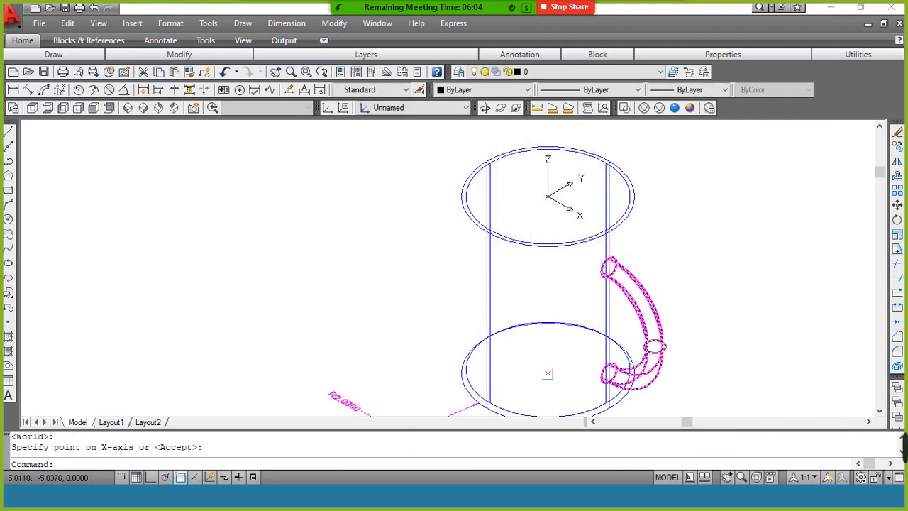
Step: Add a radius dimension to the inner circle of the cup's rim, placing its text inside the circle
scroll(548, 369, down, 2)
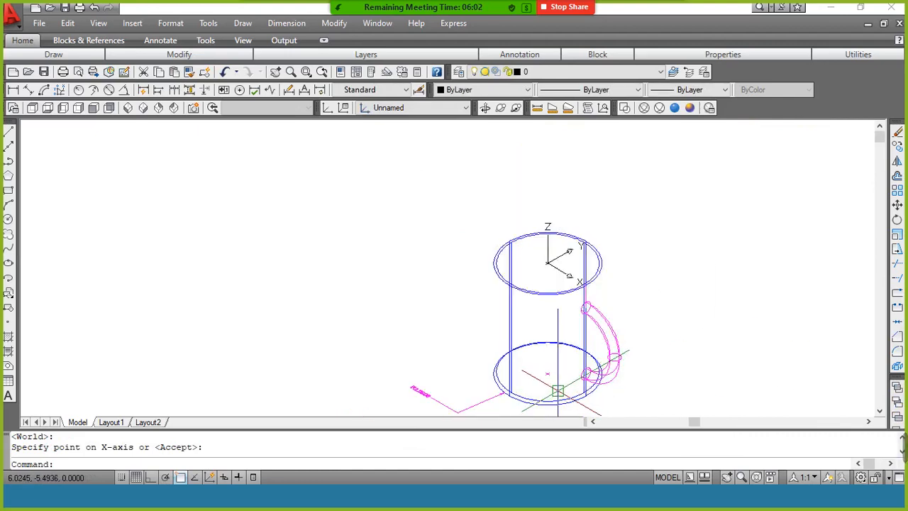
scroll(558, 391, up, 2)
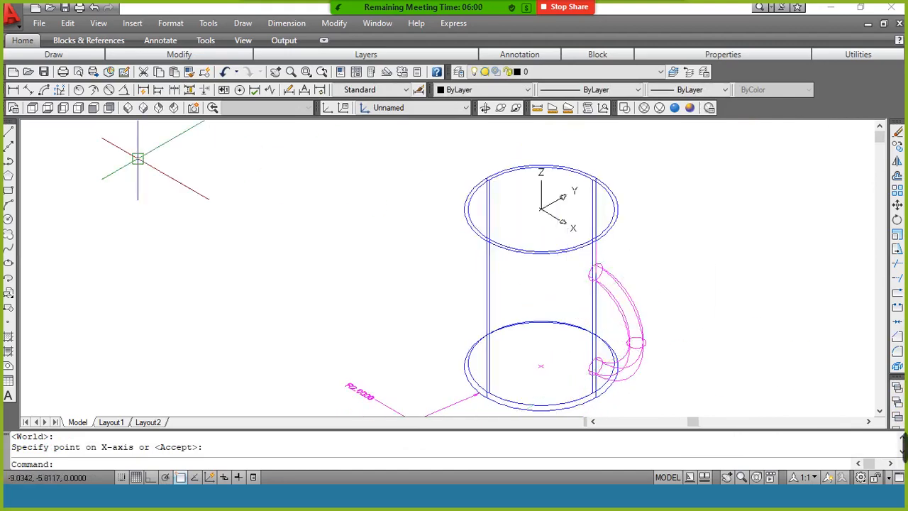
click(78, 91)
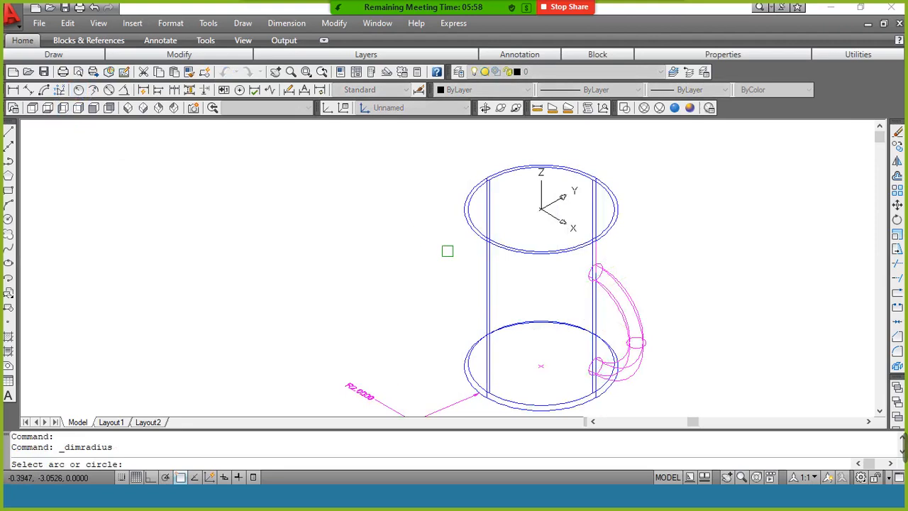
scroll(466, 227, up, 3)
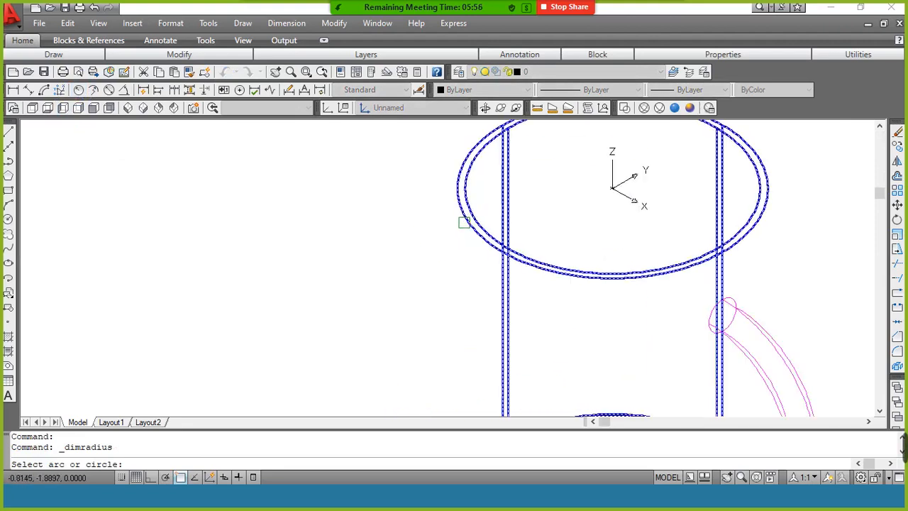
click(473, 208)
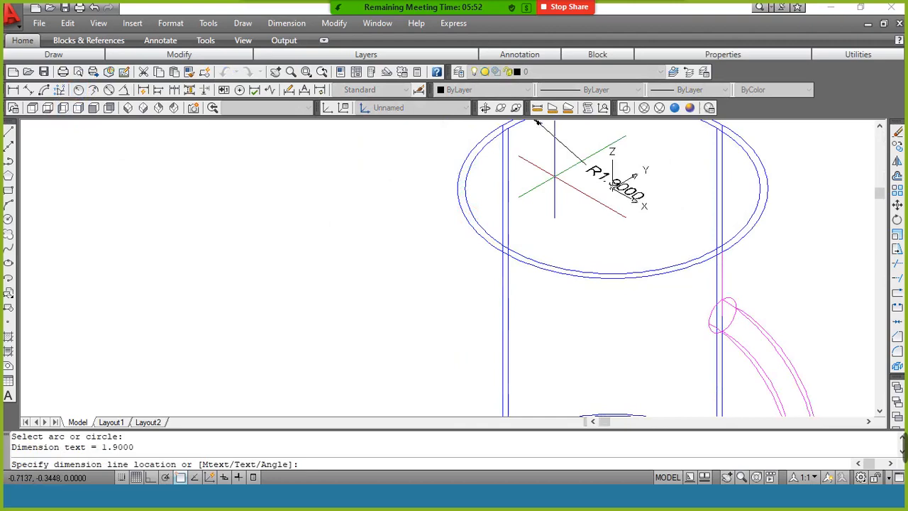
scroll(558, 181, down, 2)
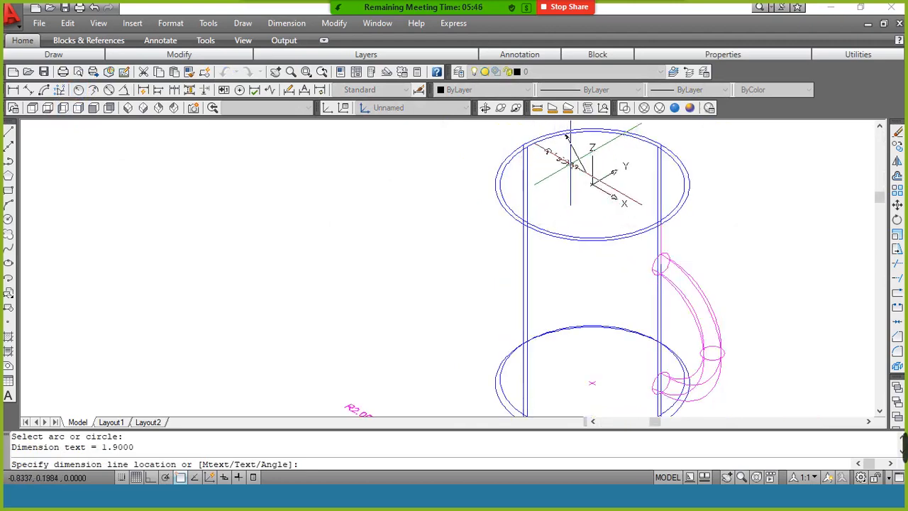
click(574, 177)
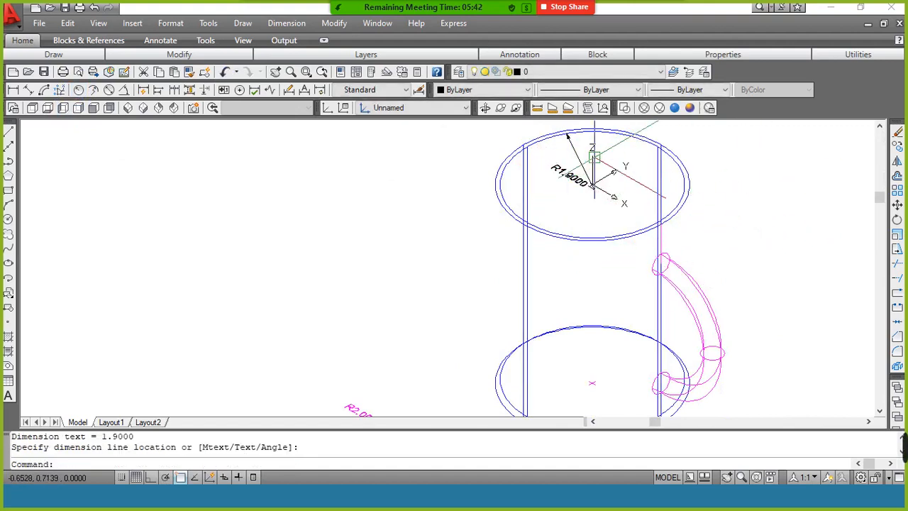
Step: Add a radius dimension to the outer circle of the cup's rim, placing its text outside the cup on the side opposite the handle
scroll(588, 173, up, 4)
scroll(578, 174, down, 3)
scroll(580, 173, down, 4)
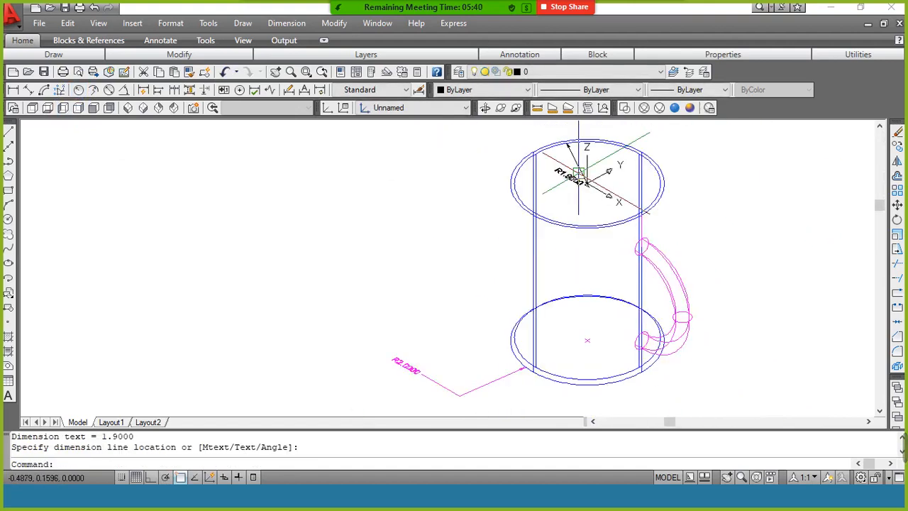
scroll(579, 174, up, 3)
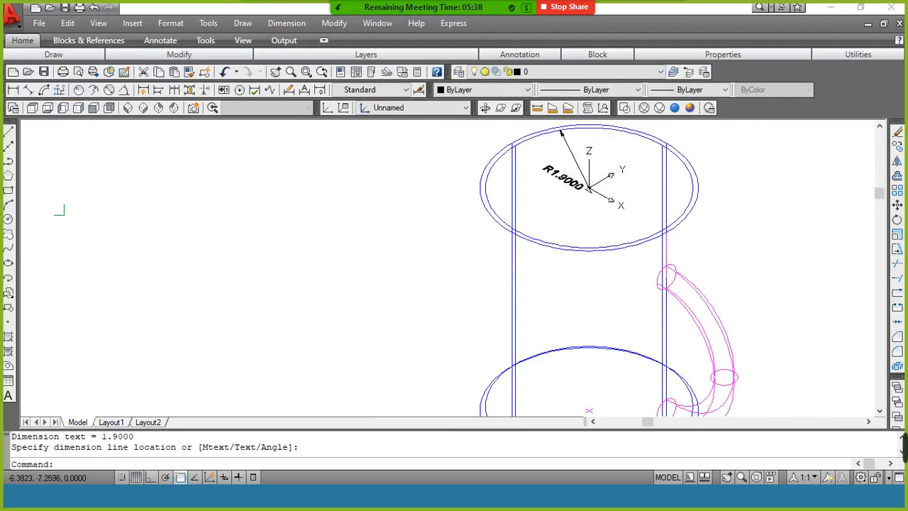
click(78, 90)
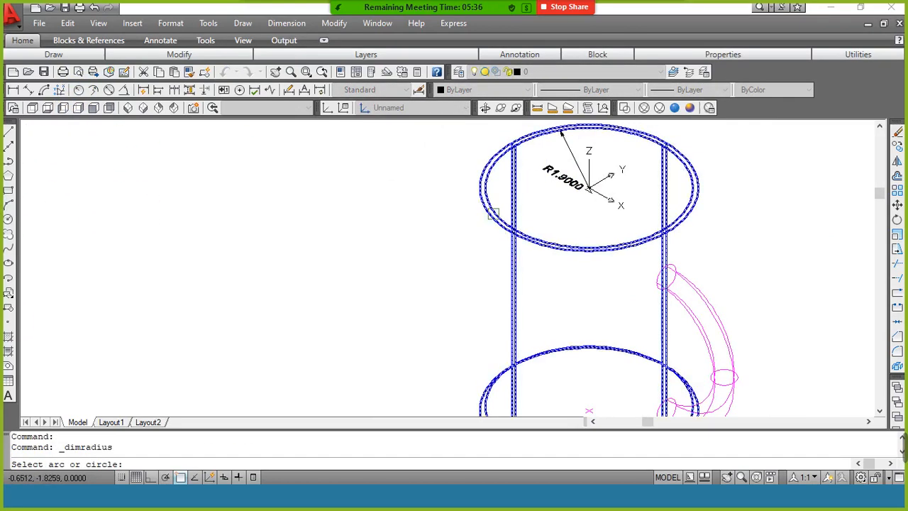
scroll(484, 217, up, 4)
click(497, 216)
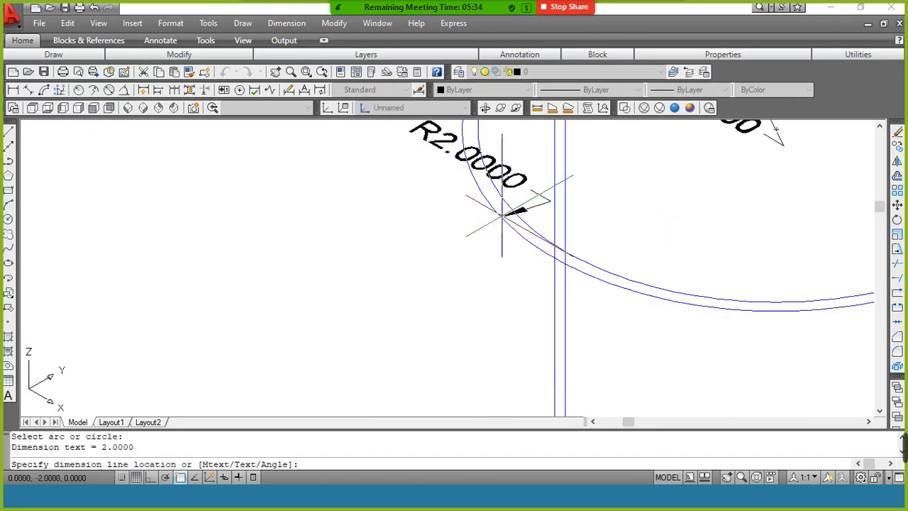
scroll(497, 205, down, 5)
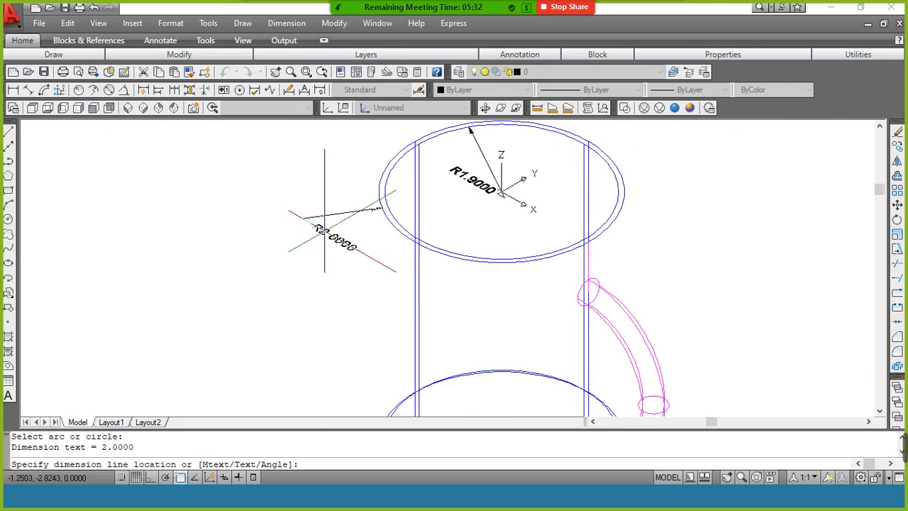
click(332, 252)
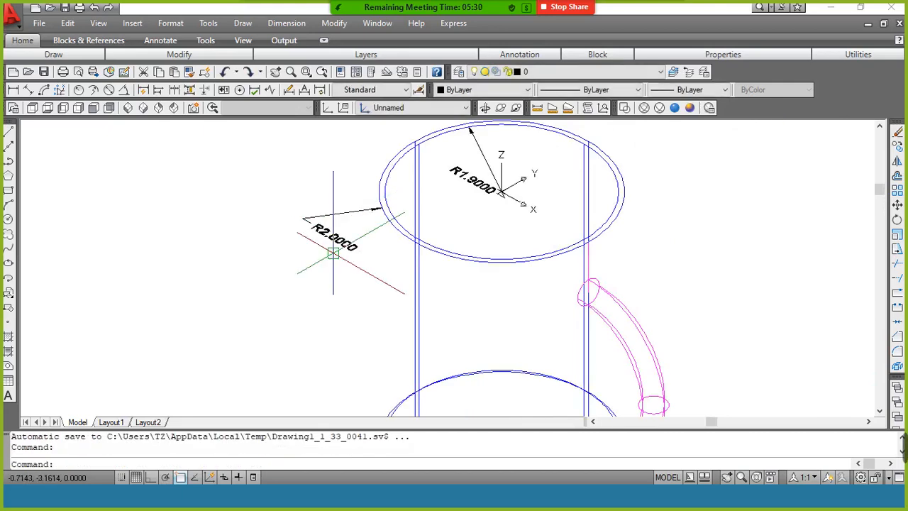
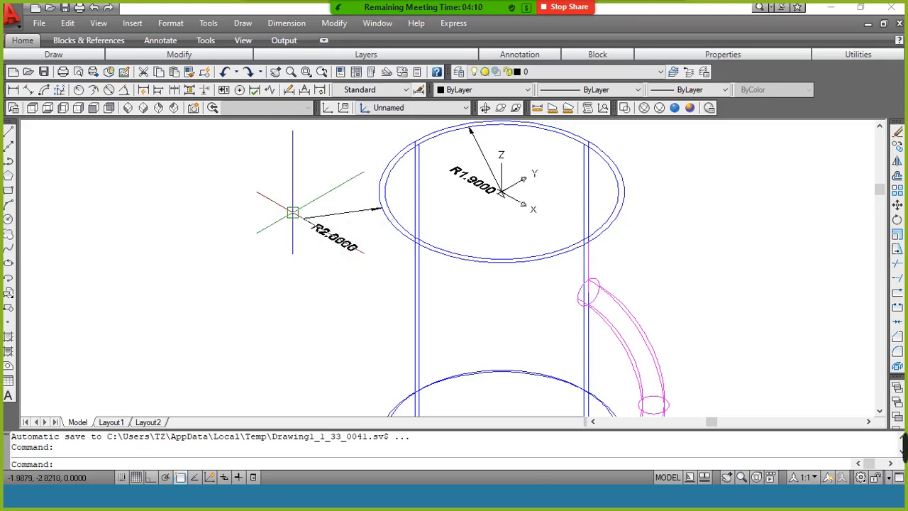
scroll(292, 212, down, 3)
click(293, 211)
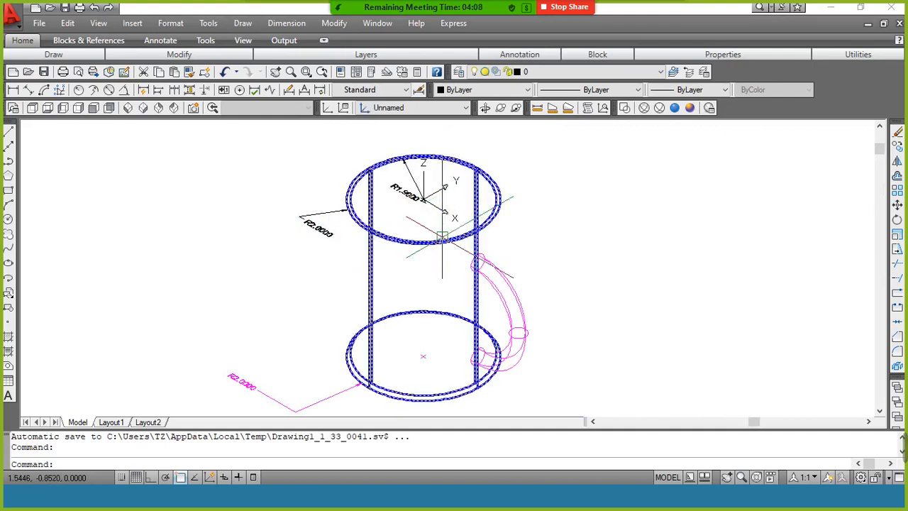
scroll(442, 237, up, 3)
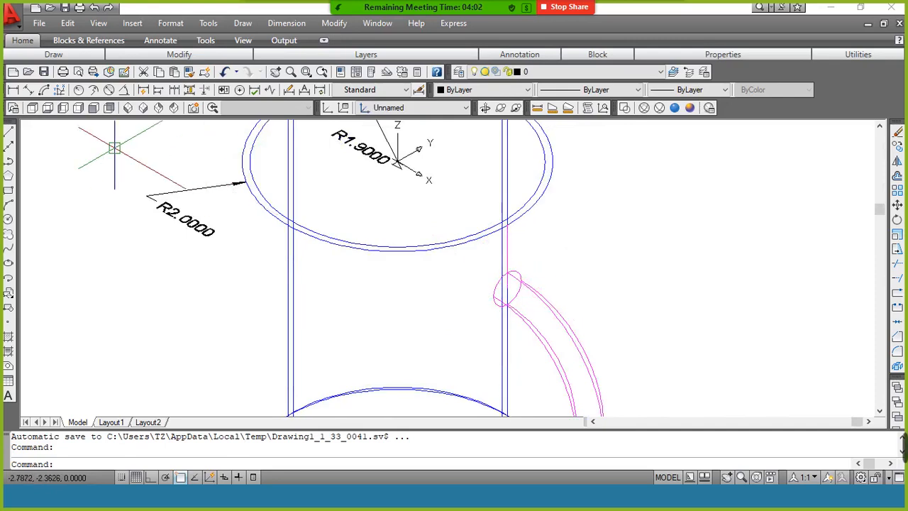
click(13, 90)
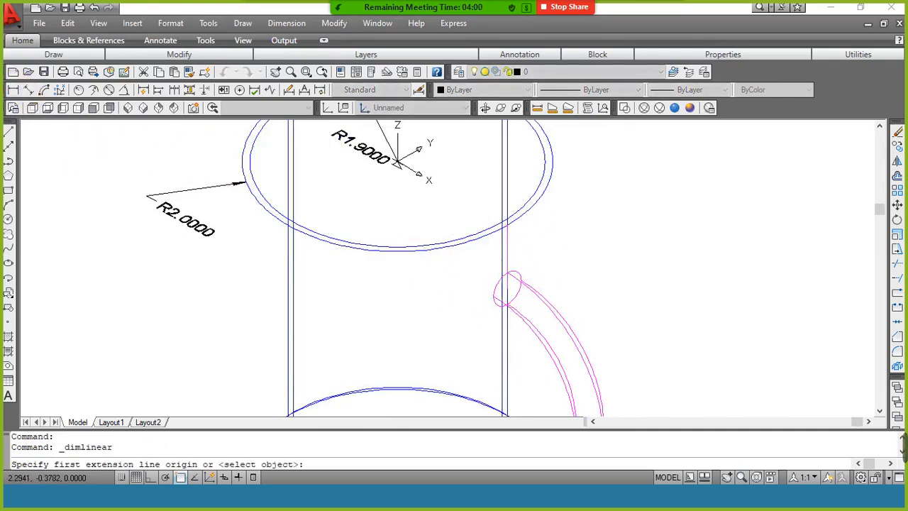
click(505, 225)
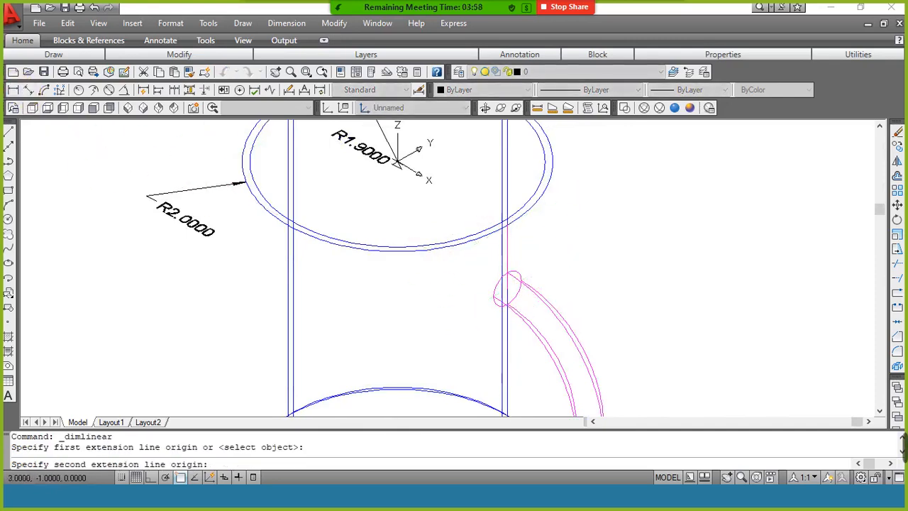
click(505, 226)
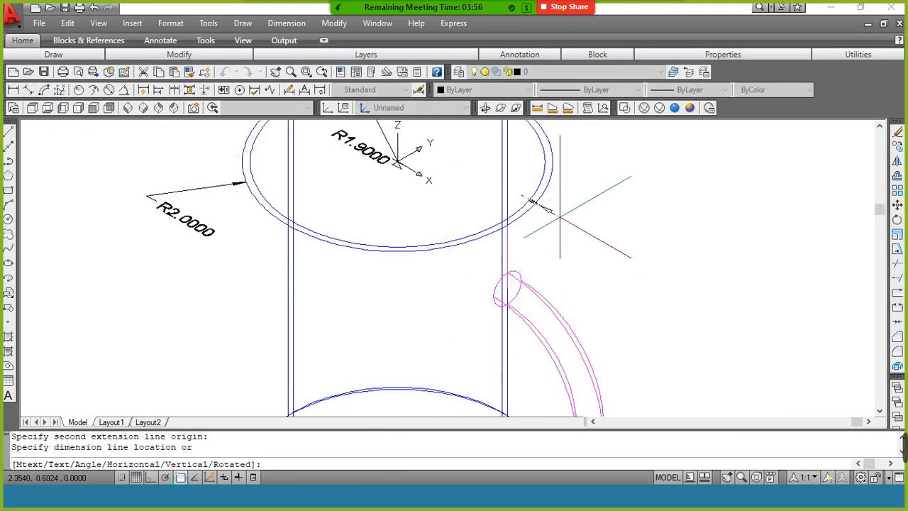
key(Escape)
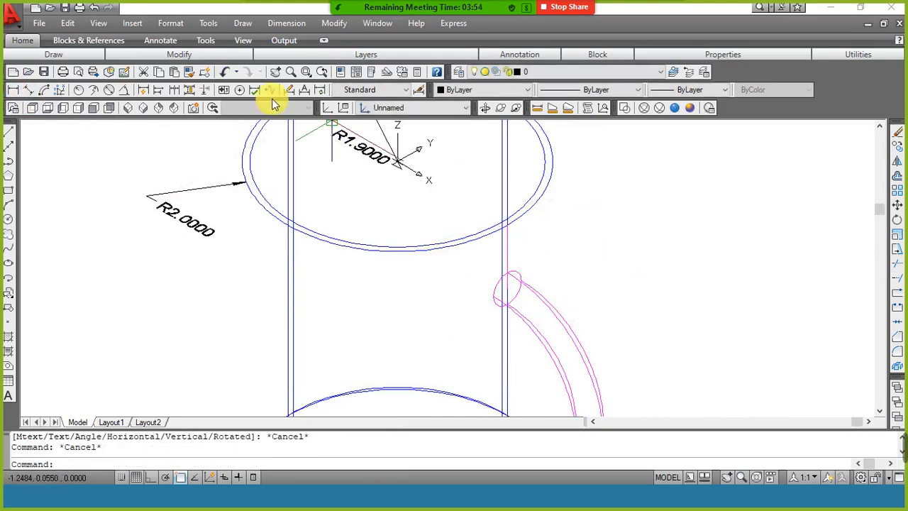
Step: Turn on Ortho while placing the UCS at the centre of the handle's upper end circle, with its XY plane vertical and Y pointing up
click(327, 107)
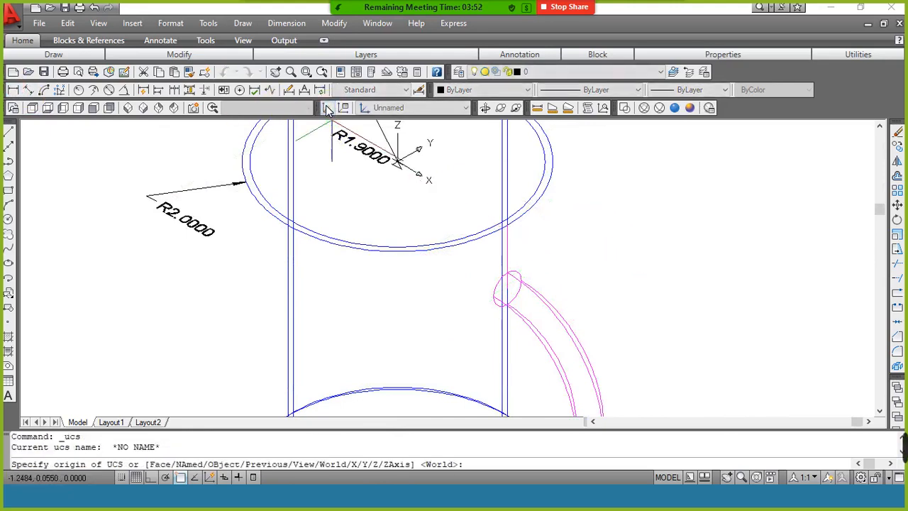
click(507, 288)
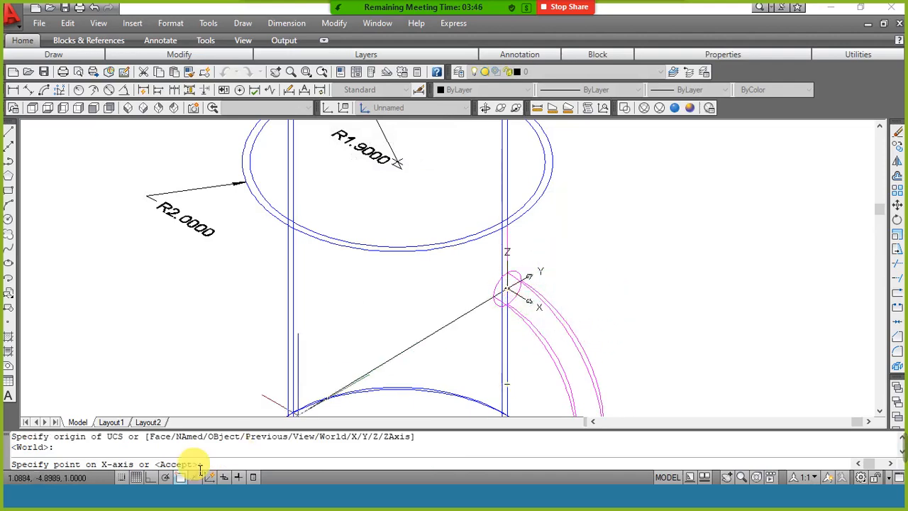
click(151, 476)
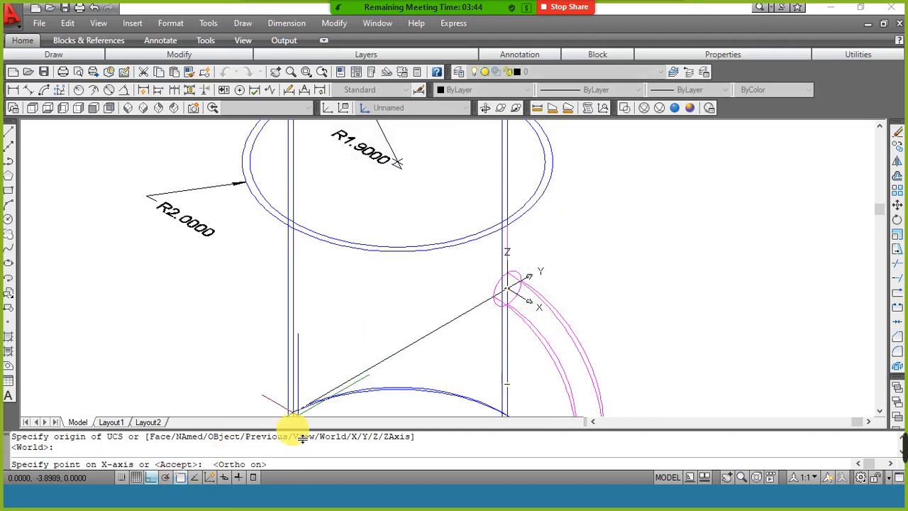
click(639, 224)
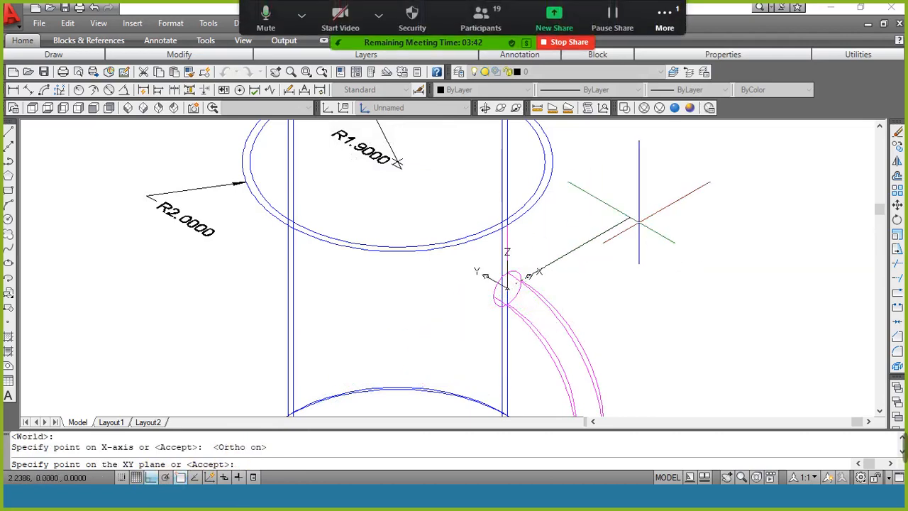
click(522, 156)
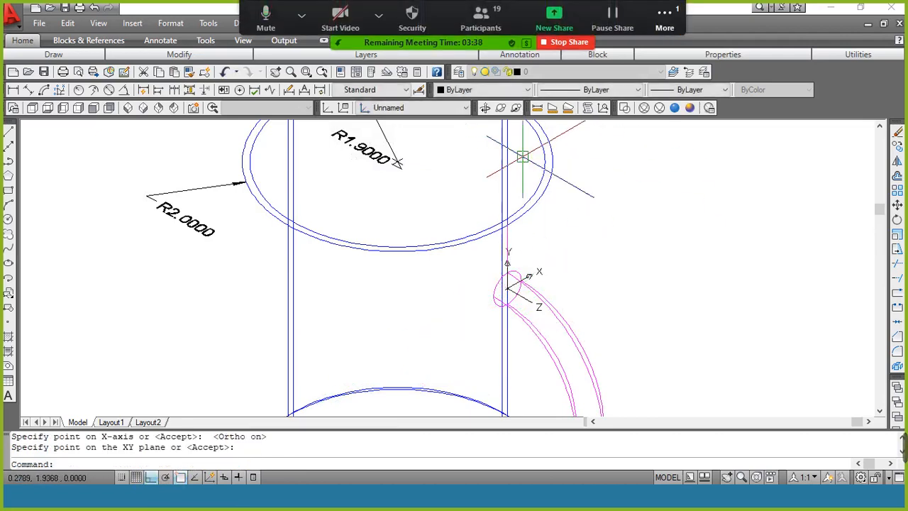
Step: Reset the UCS to World and redefine it at the handle's upper end centre, with X along world Y and Y pointing up
key(Return)
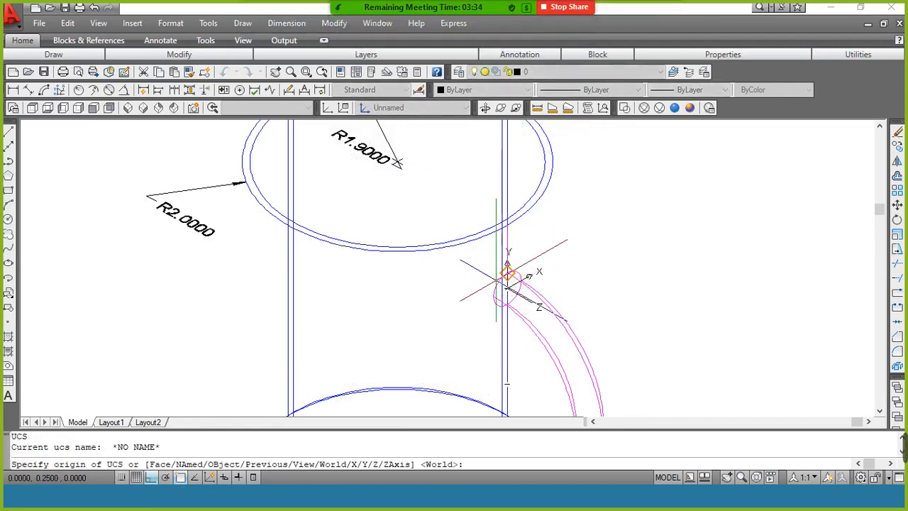
key(Return)
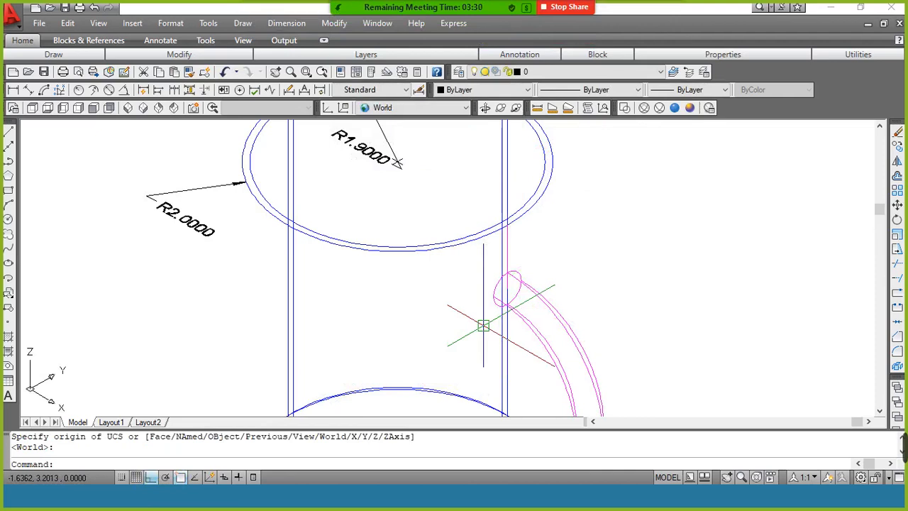
key(Return)
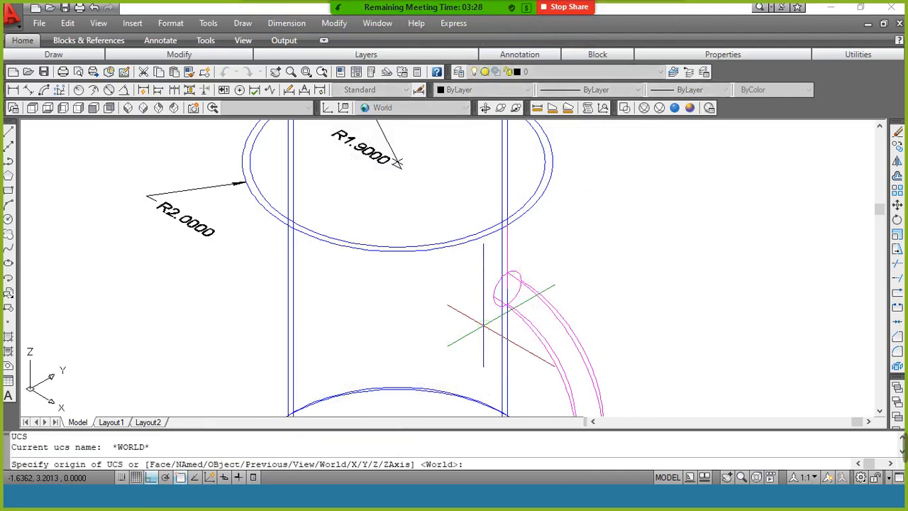
click(507, 287)
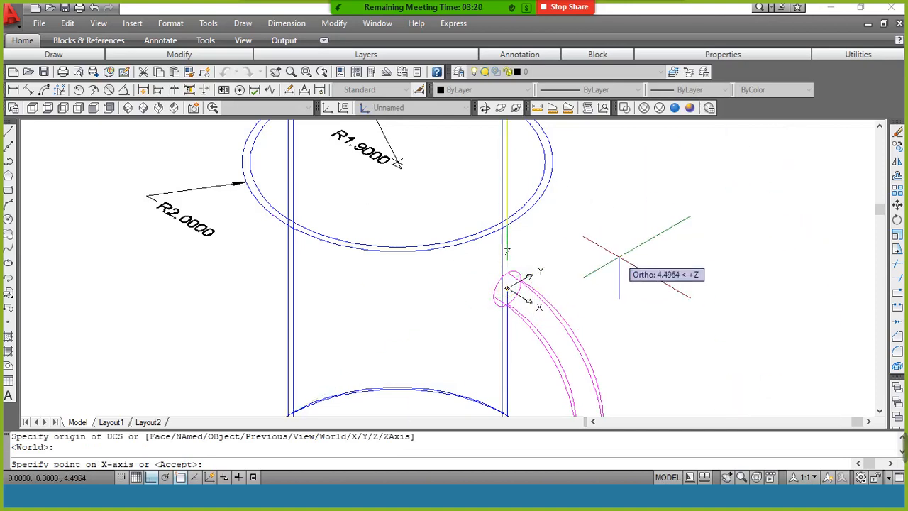
scroll(619, 259, down, 2)
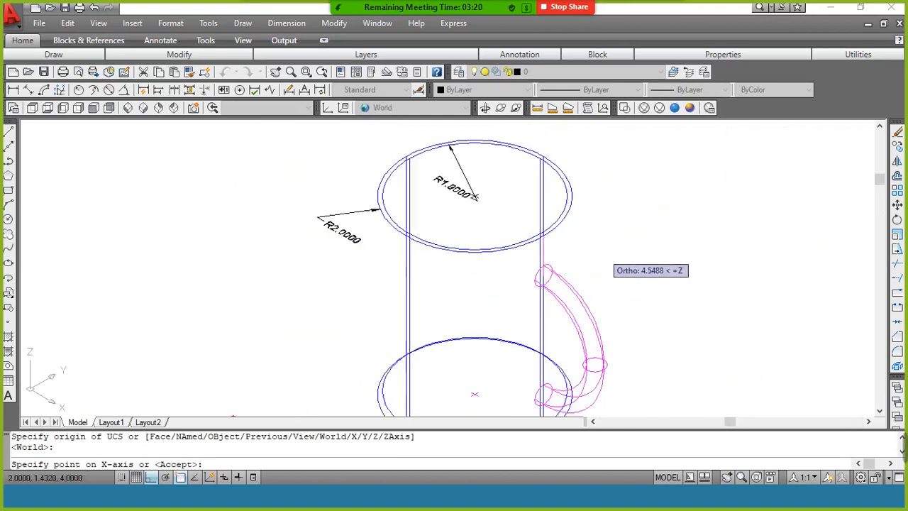
click(630, 253)
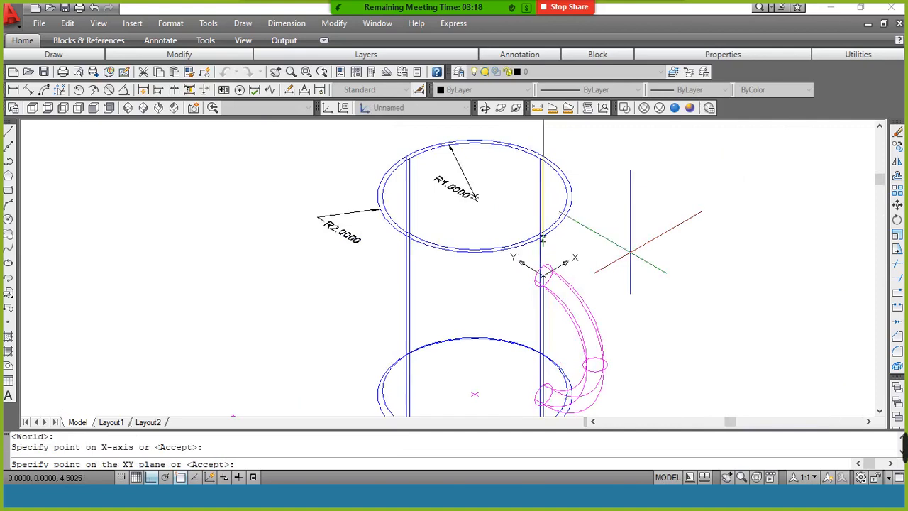
click(550, 136)
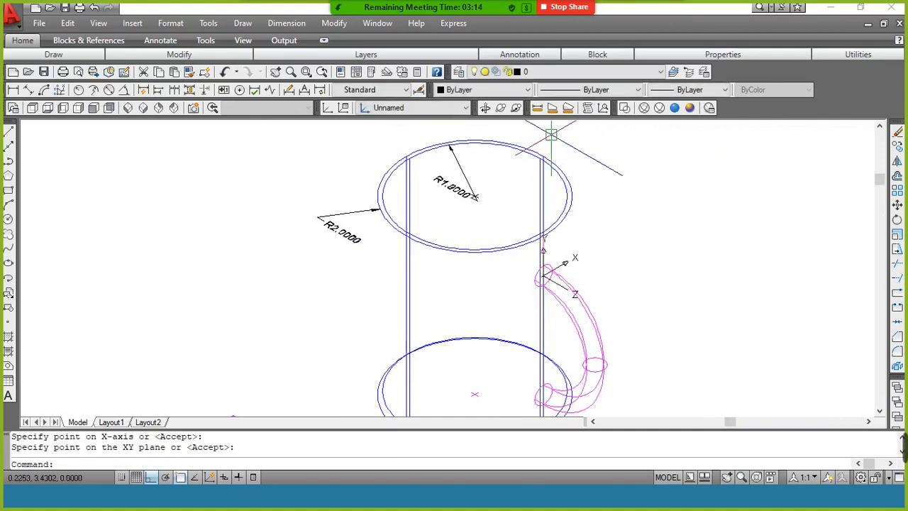
Step: Add a vertical linear dimension from the cup's rim to the centre of the handle's upper end, placing it along the cup wall
scroll(576, 256, up, 2)
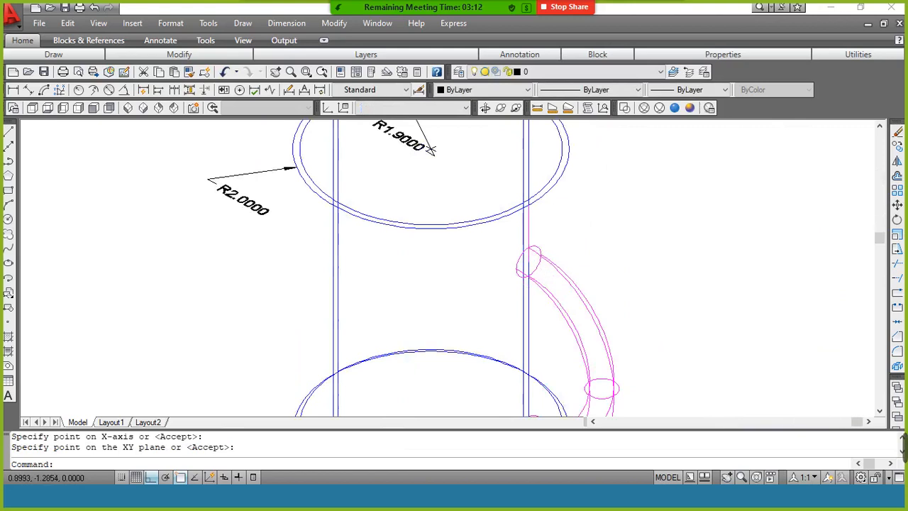
scroll(544, 278, up, 3)
scroll(523, 242, down, 2)
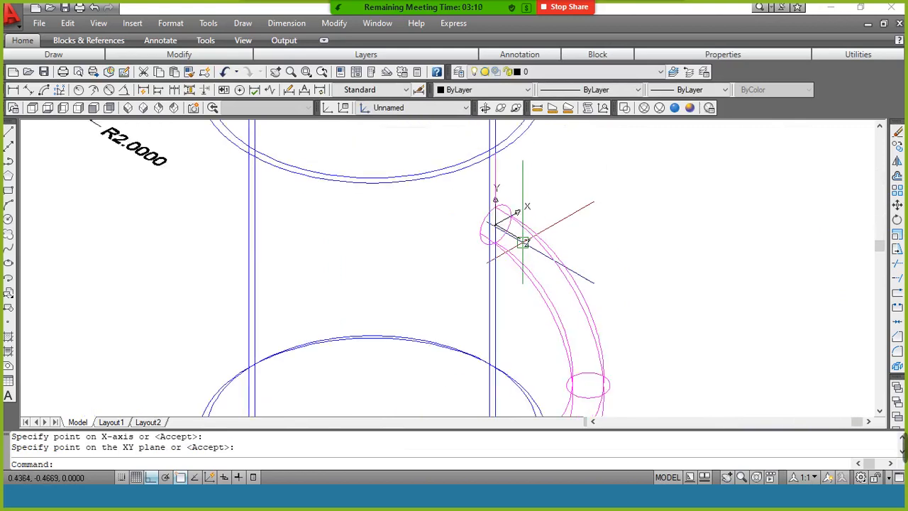
scroll(501, 146, up, 1)
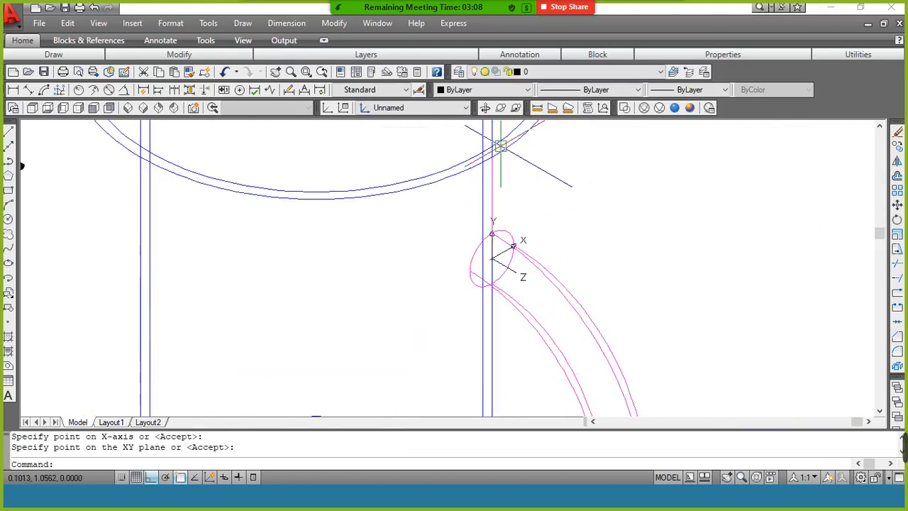
click(12, 90)
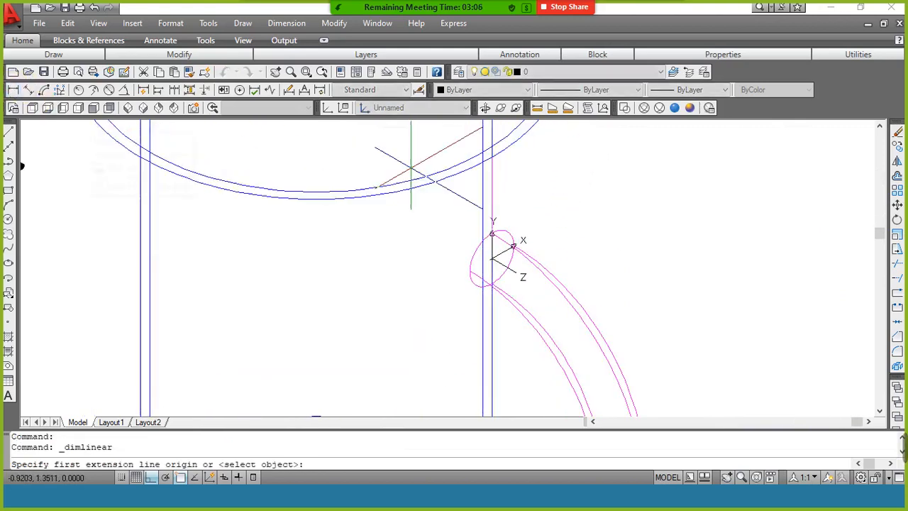
click(490, 154)
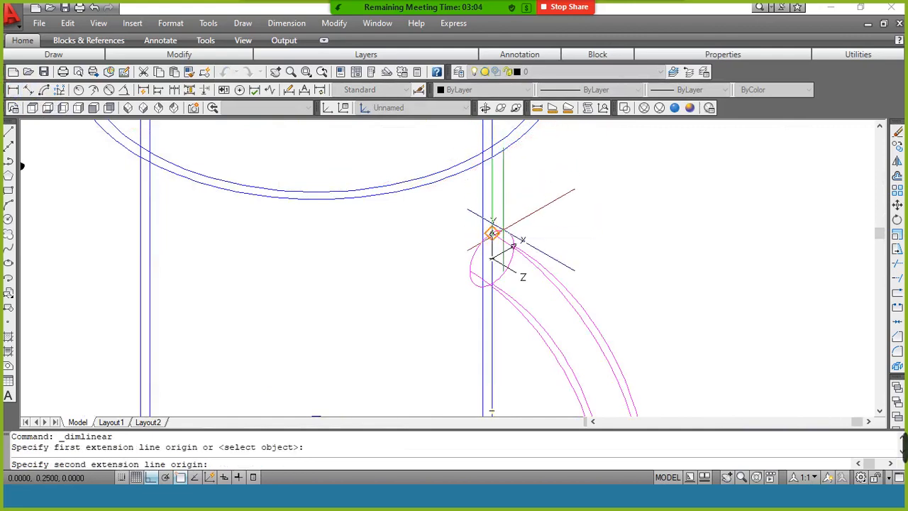
click(492, 234)
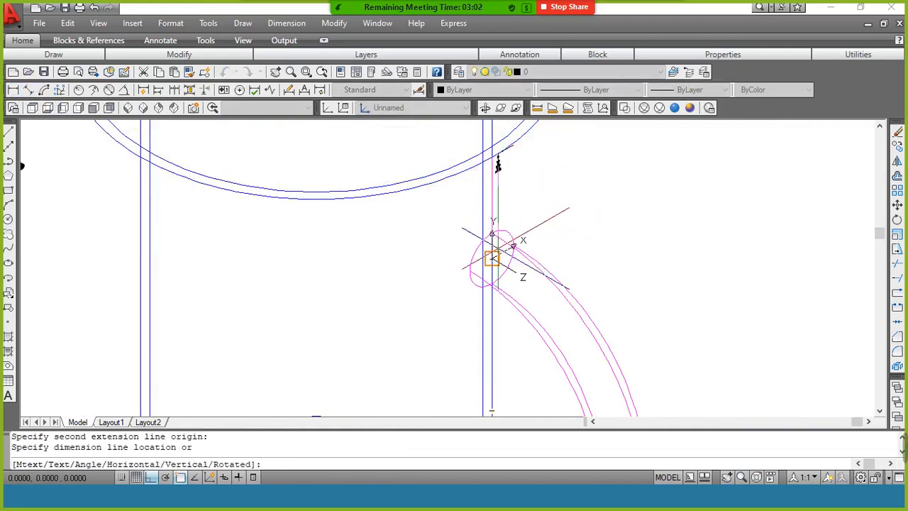
click(500, 213)
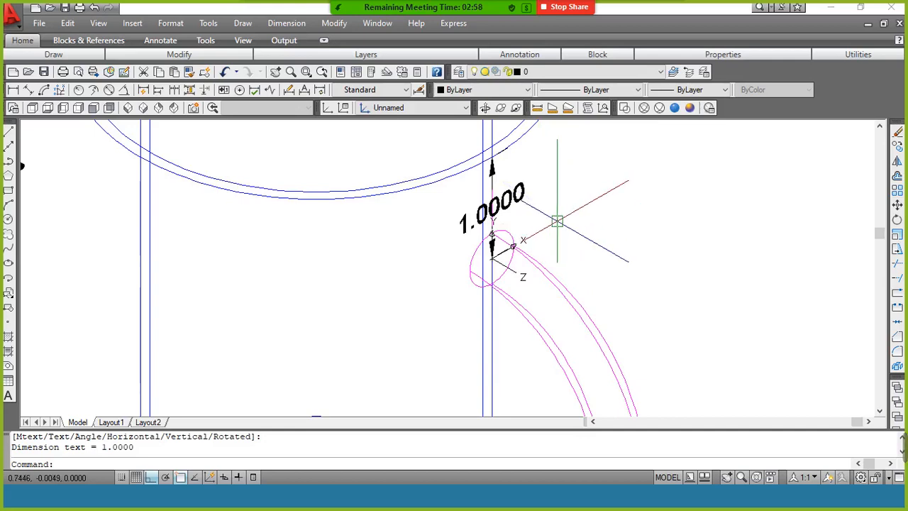
scroll(557, 222, down, 3)
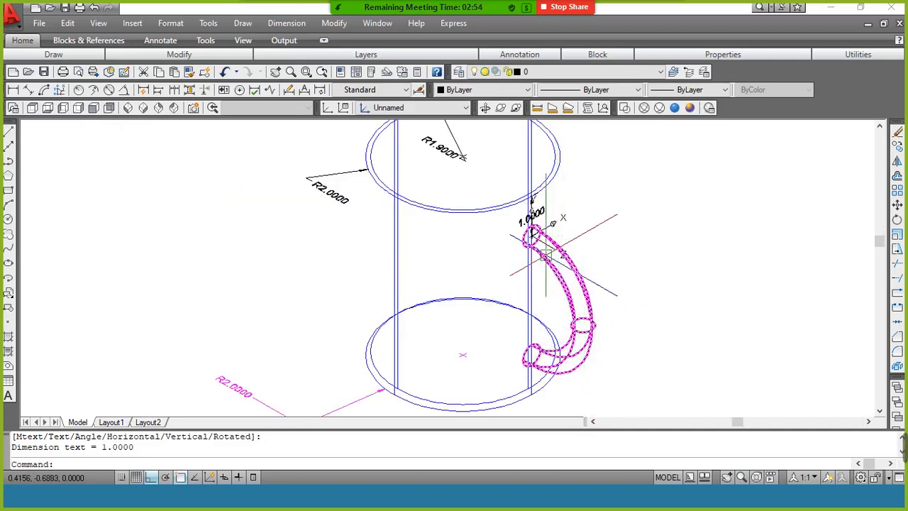
scroll(537, 303, up, 2)
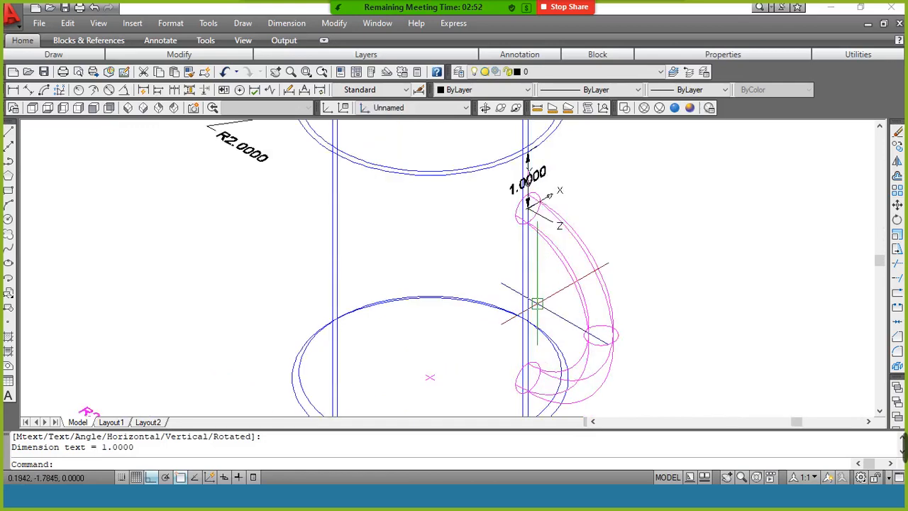
mouse_move(588, 346)
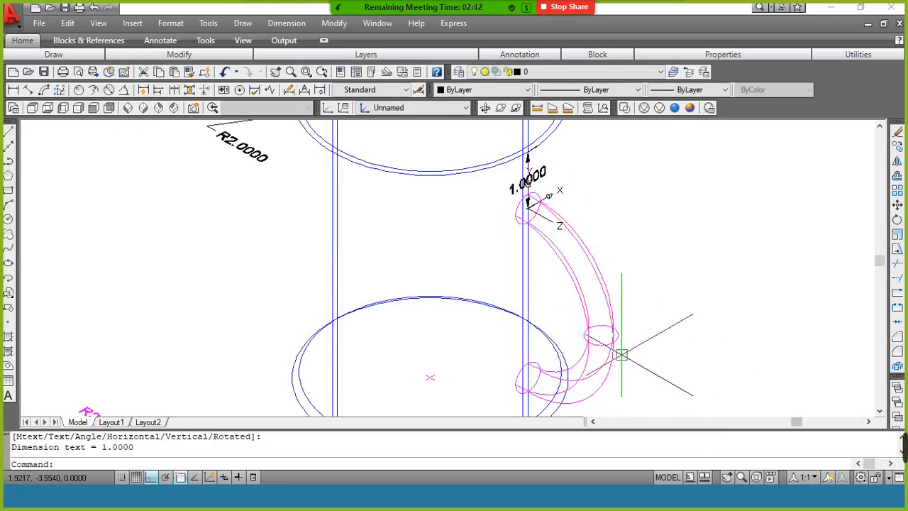
Step: Redefine the UCS at the centre of the handle's lower end circle, with X pointing out along the handle and Y pointing up
click(330, 111)
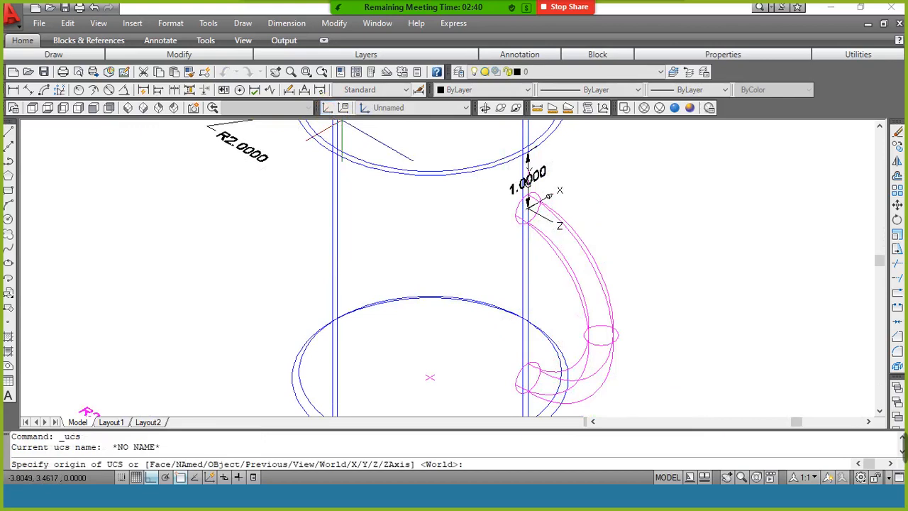
click(528, 378)
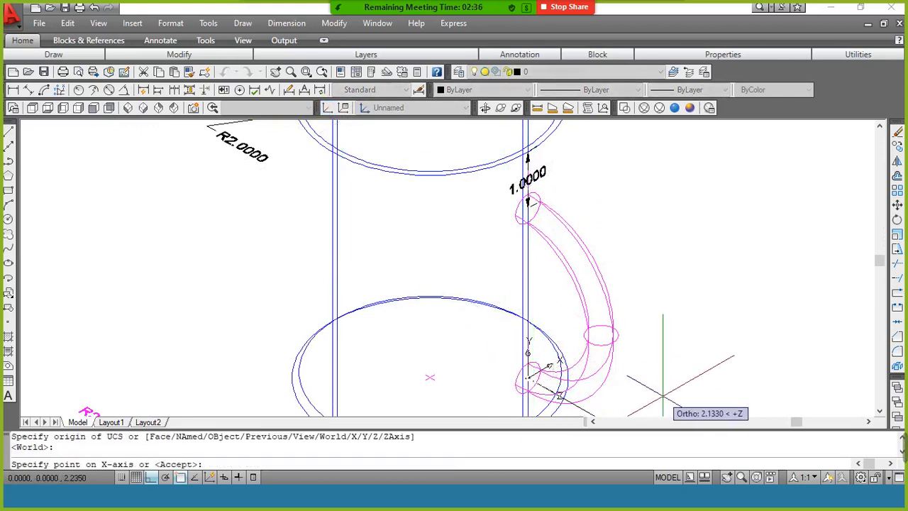
click(598, 410)
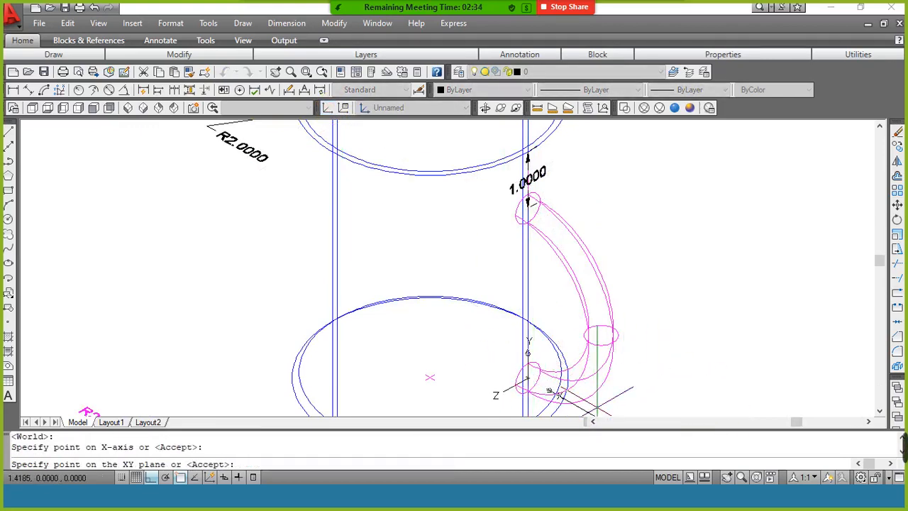
click(527, 203)
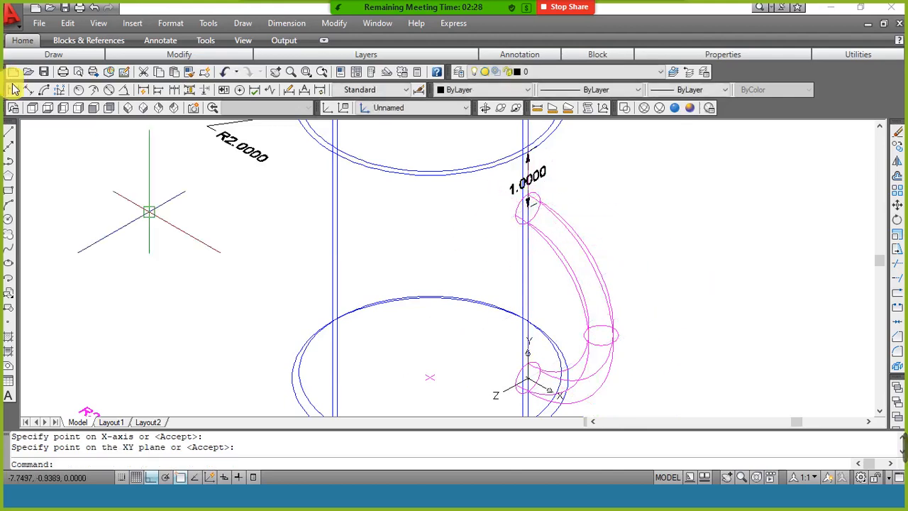
click(79, 91)
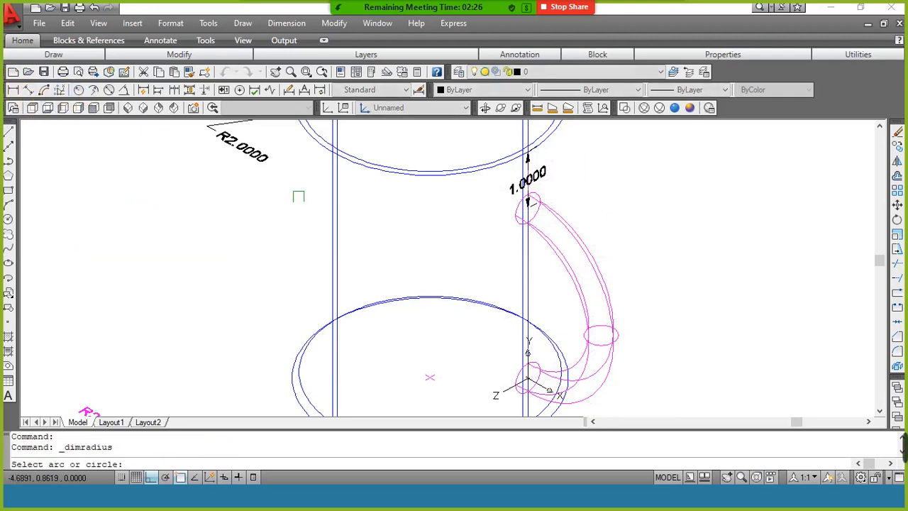
click(603, 283)
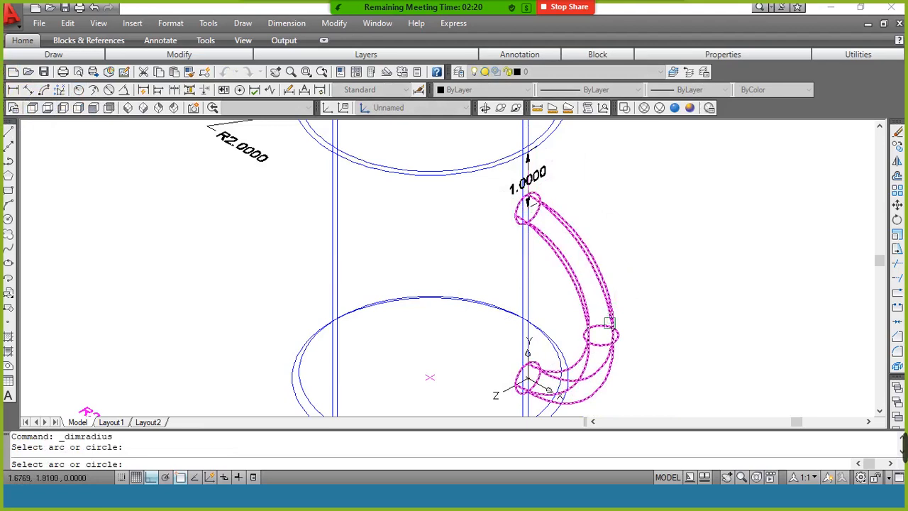
click(539, 247)
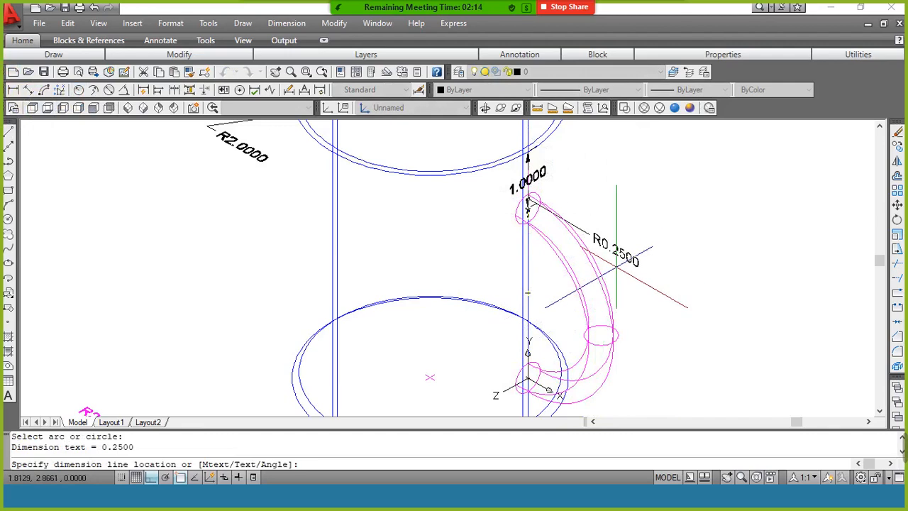
key(Escape)
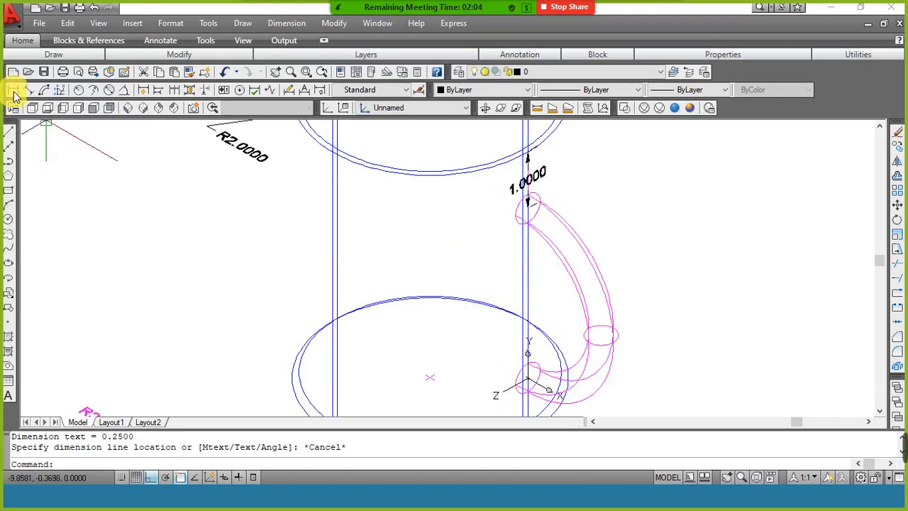
Step: Add a vertical linear dimension between the handle's two end centres, placing it outside the handle, and show the cup in southeast isometric view
click(13, 89)
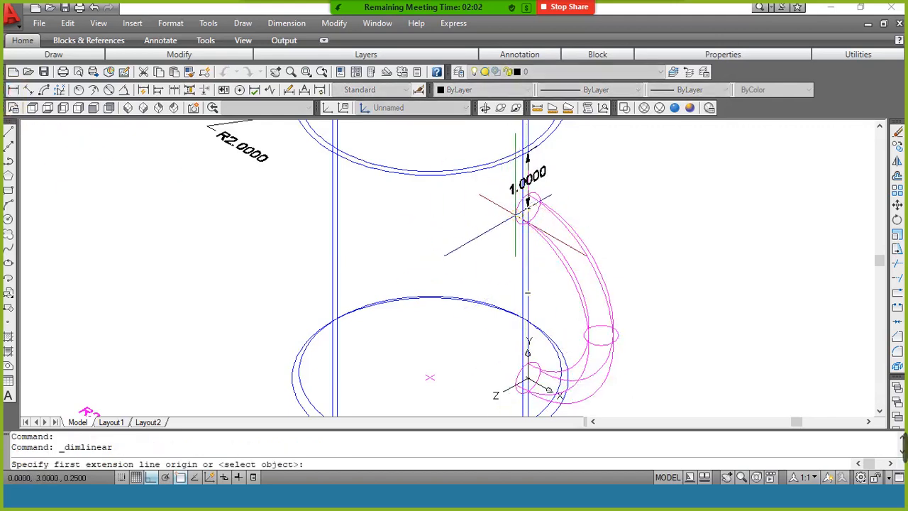
click(528, 205)
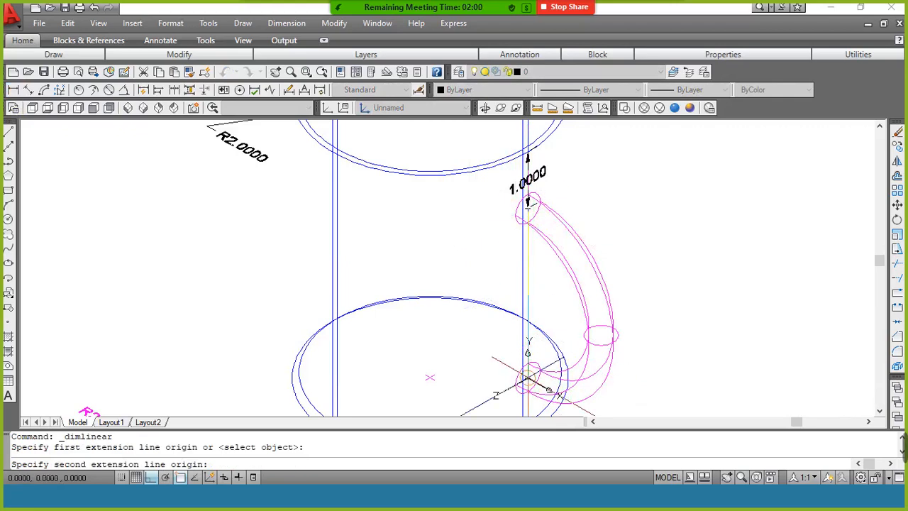
click(528, 380)
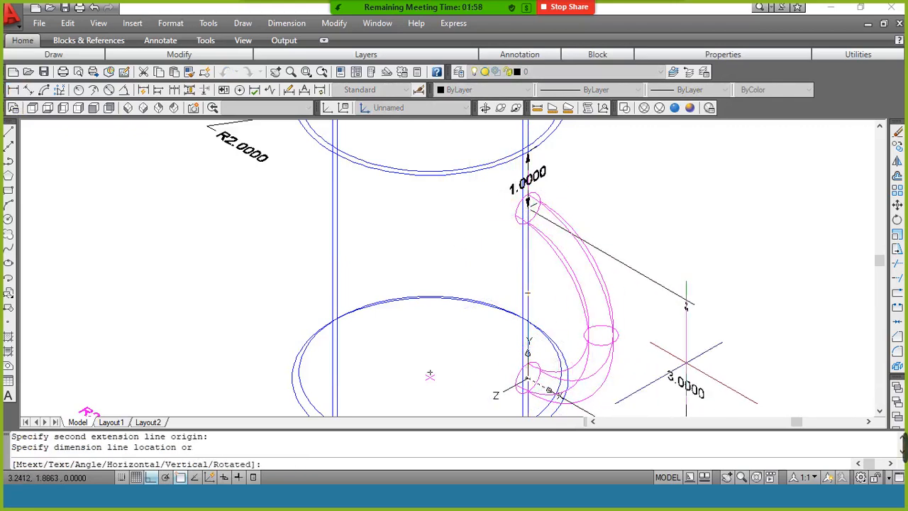
click(670, 373)
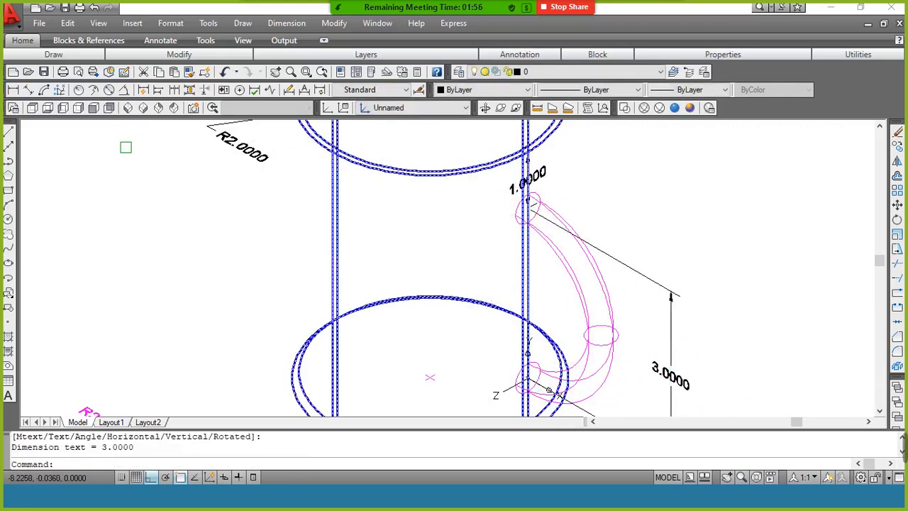
click(142, 108)
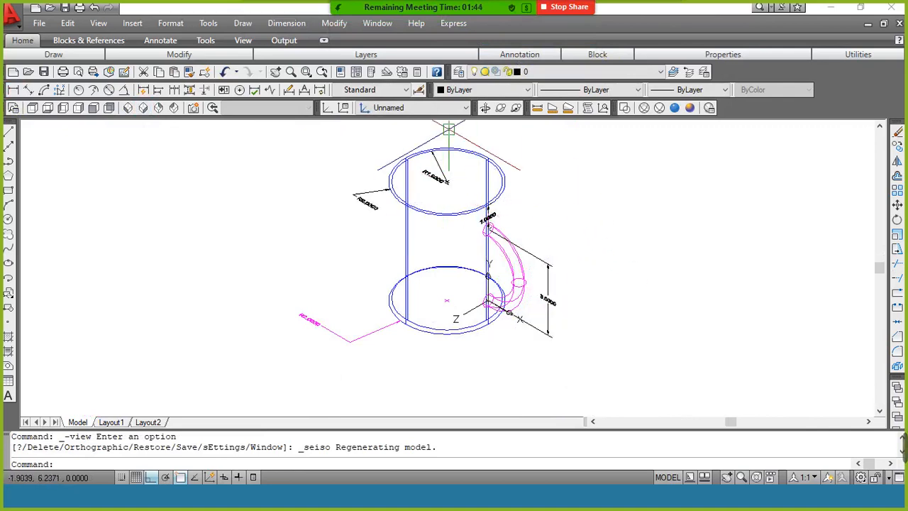
Step: Check the Zoom group chat messages and the meeting's participant list
mouse_move(486, 6)
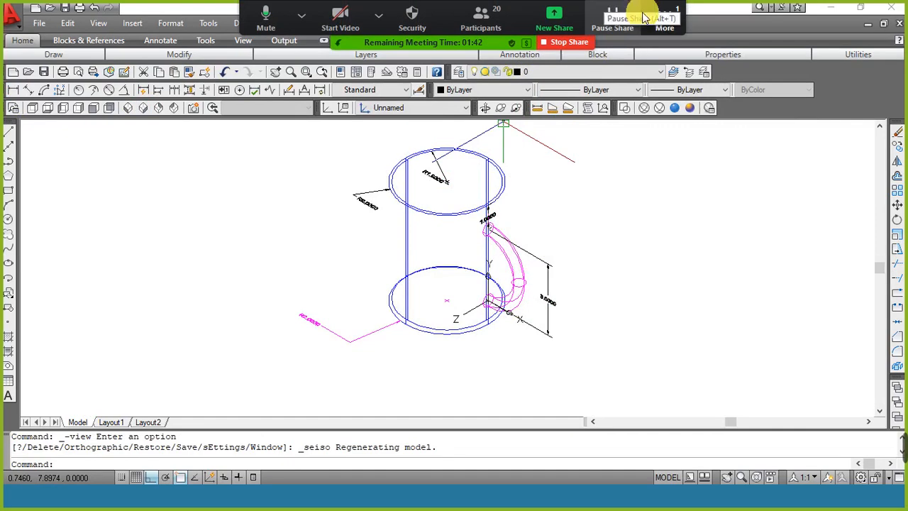
click(667, 16)
click(679, 45)
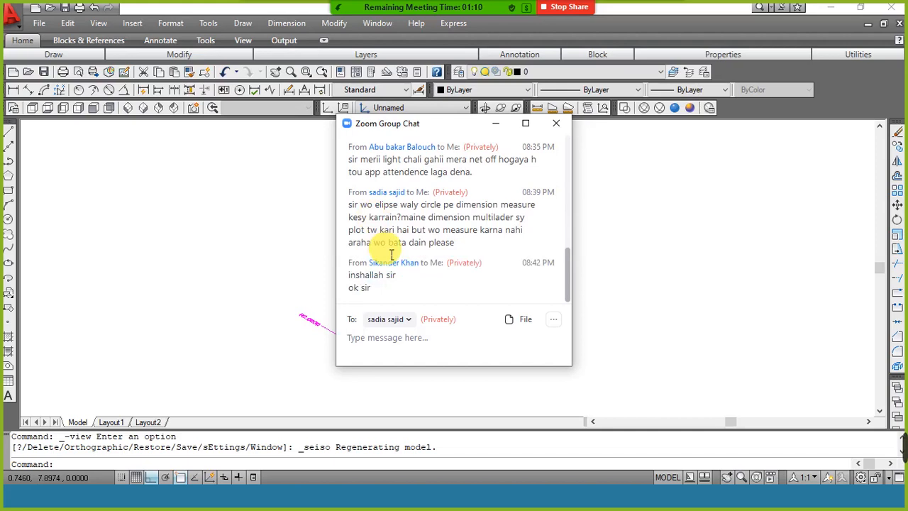
click(556, 123)
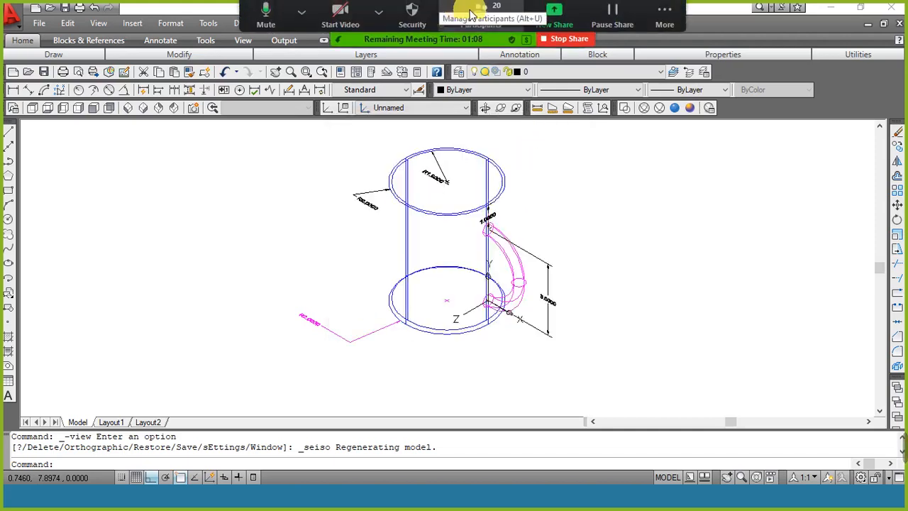
click(481, 20)
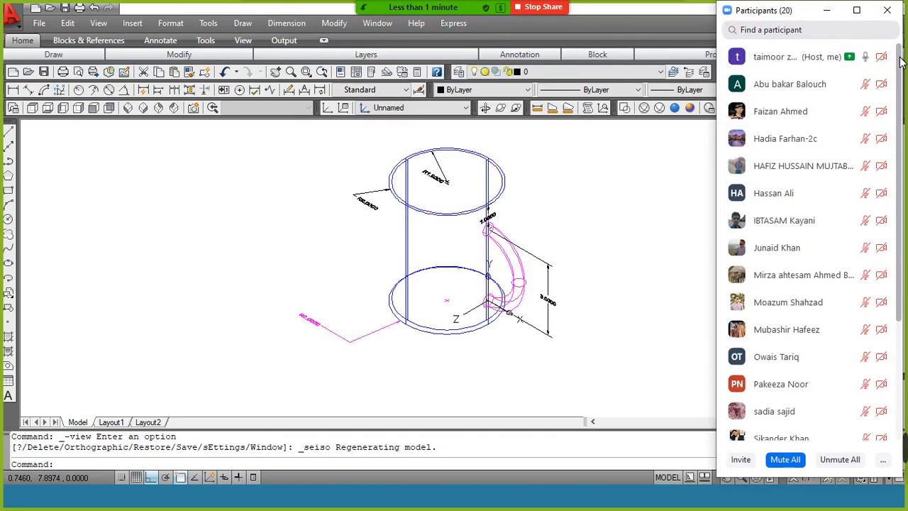
drag(906, 102, 907, 319)
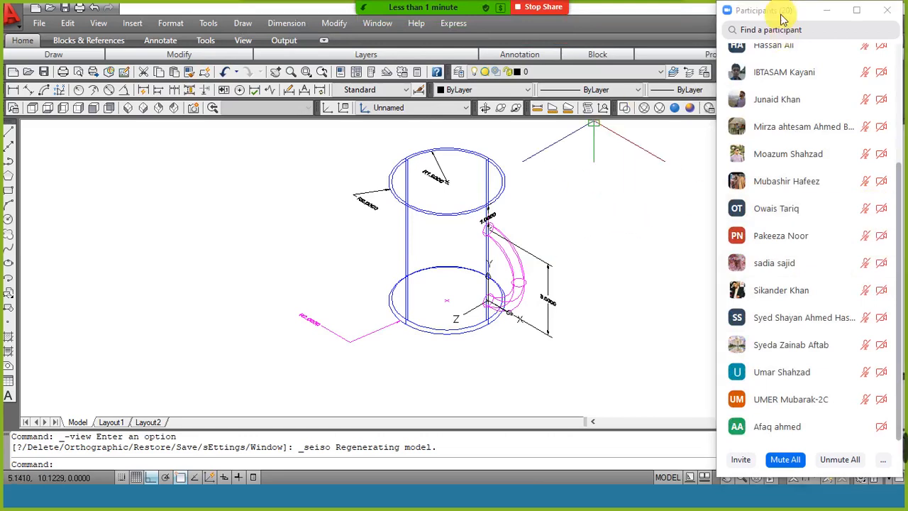
click(827, 10)
mouse_move(556, 4)
click(673, 27)
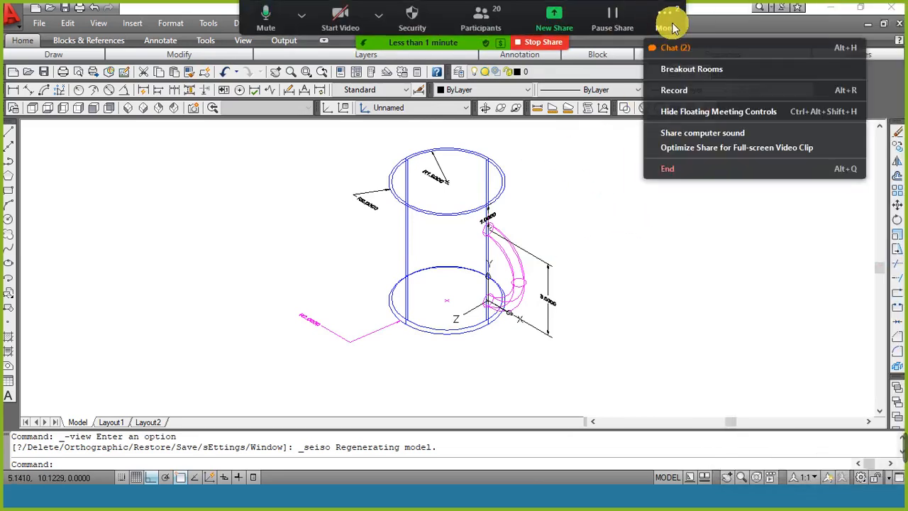
click(681, 46)
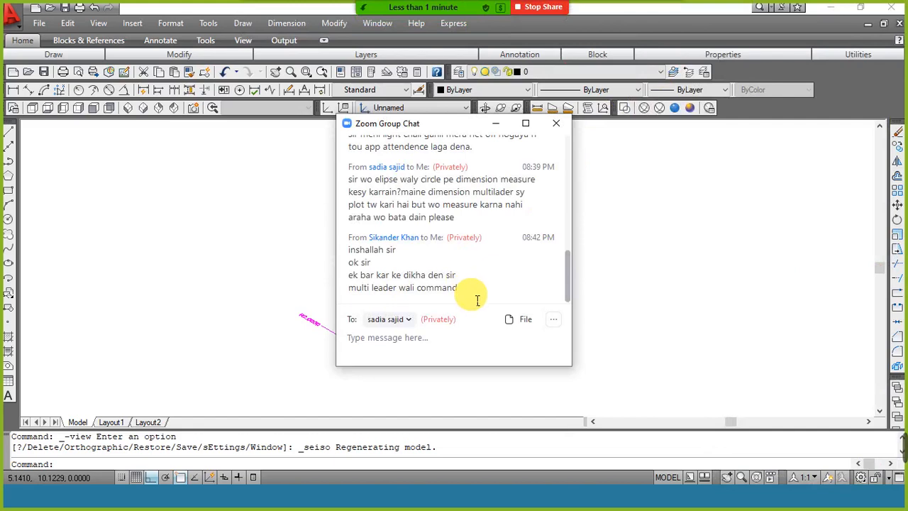
click(556, 123)
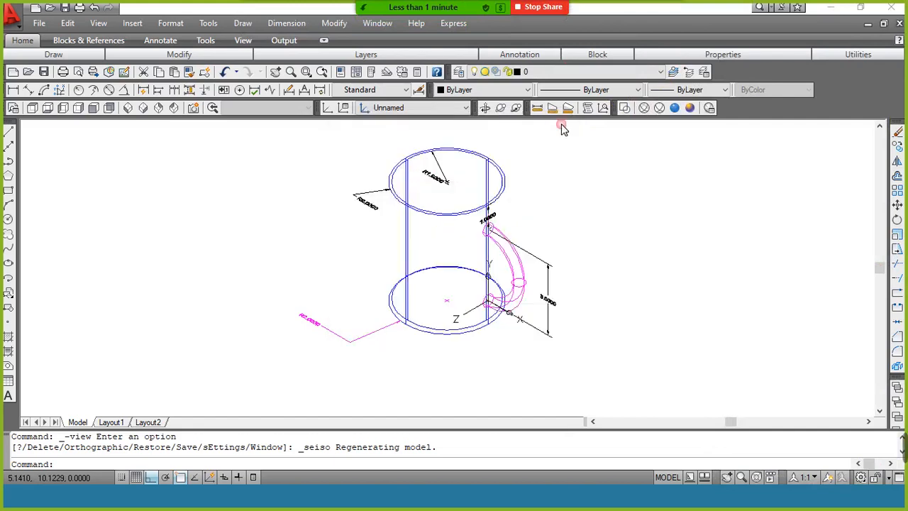
Step: Add a multileader pointing to the cup's rim above the handle, turning Ortho off to land it outside the cup, with the text R1.2
click(298, 24)
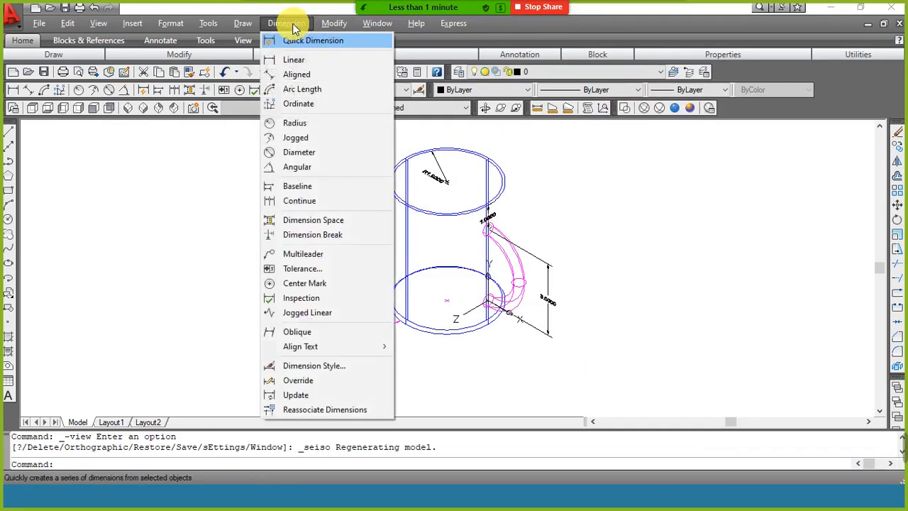
click(310, 253)
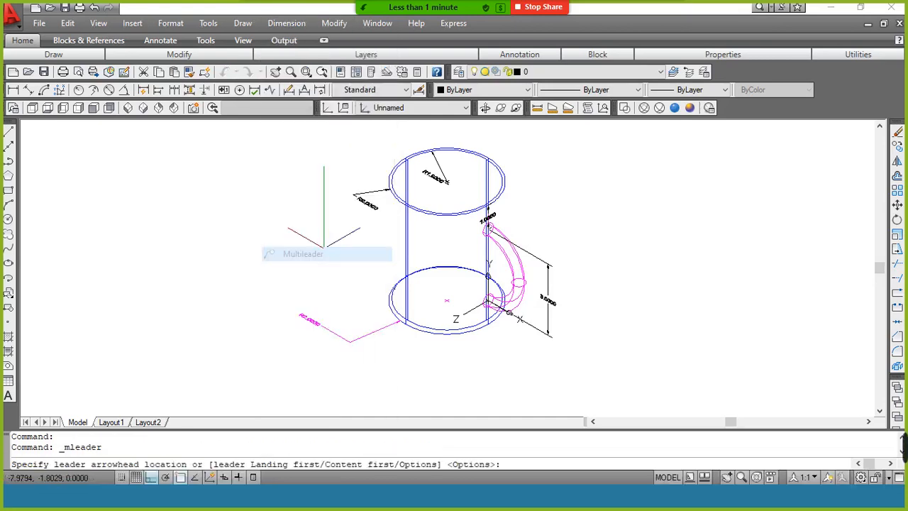
click(486, 200)
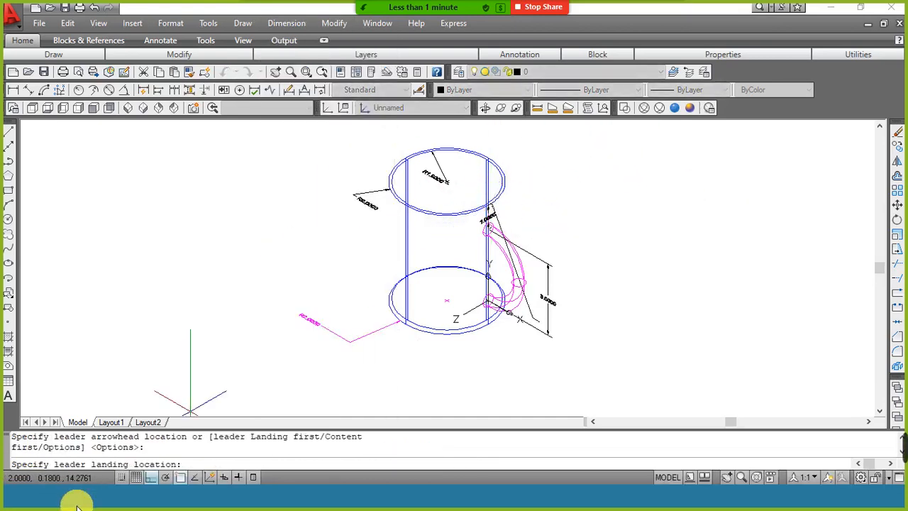
click(150, 477)
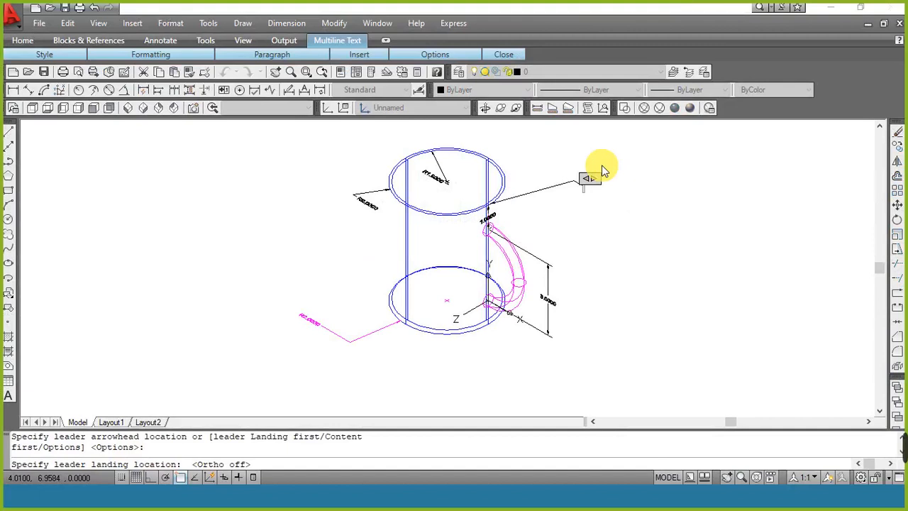
text(R)
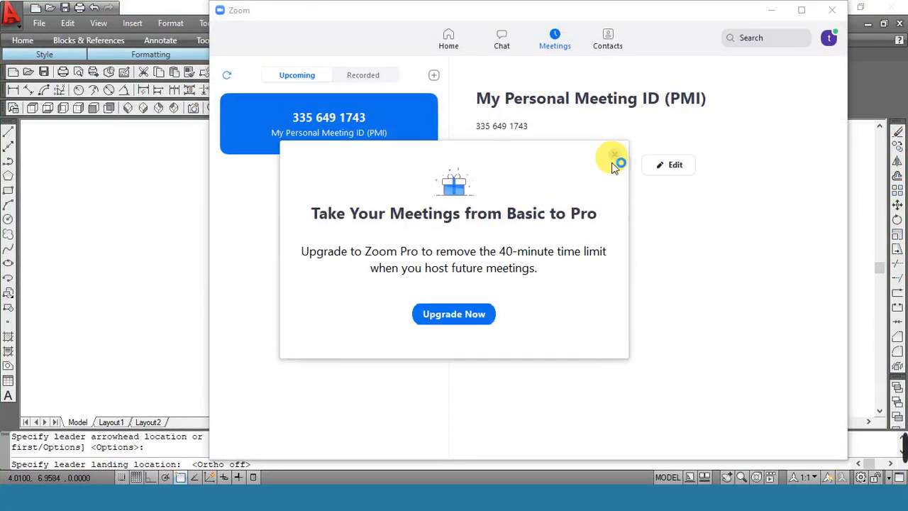
click(615, 160)
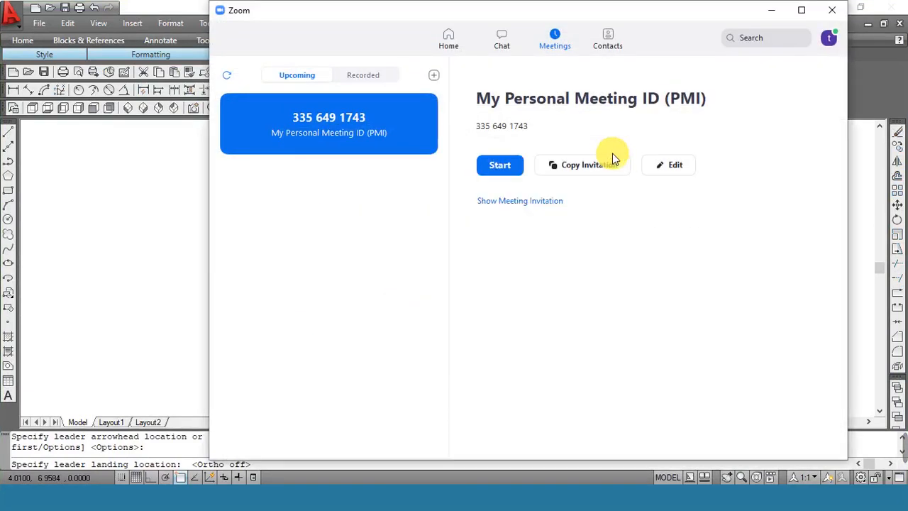
click(770, 11)
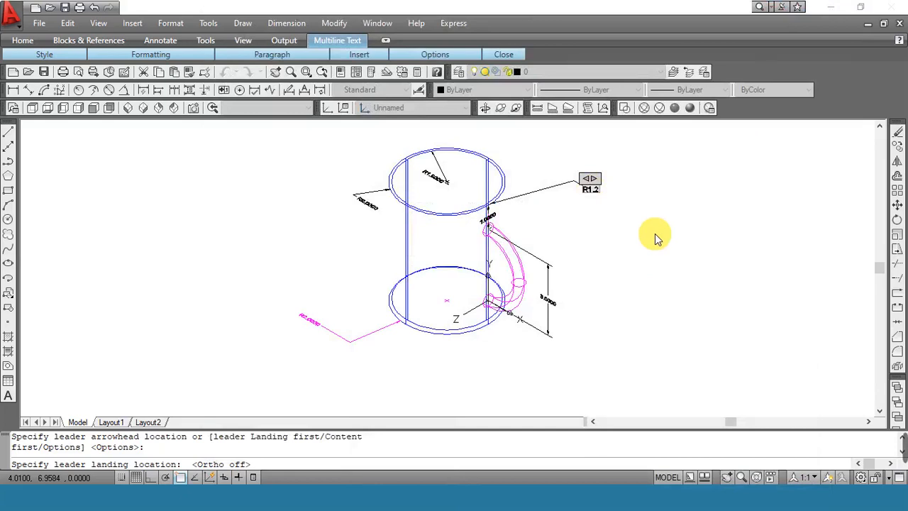
Step: Change the multileader's text to 1.2R
key(BackSpace)
text(R)
click(593, 178)
click(573, 174)
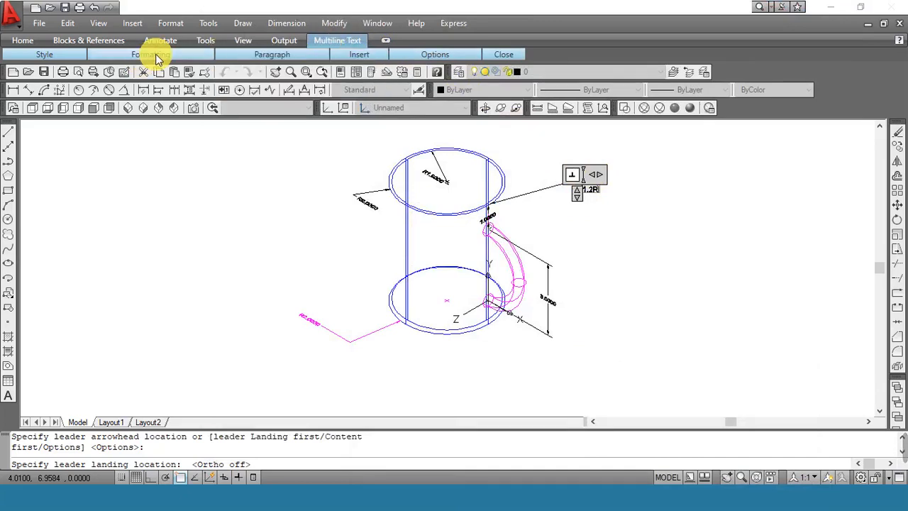
mouse_move(152, 54)
click(177, 104)
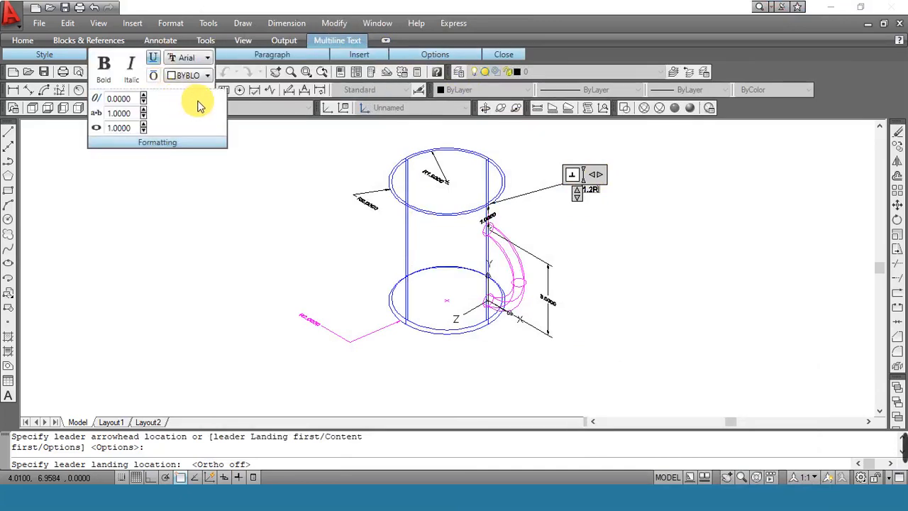
click(143, 110)
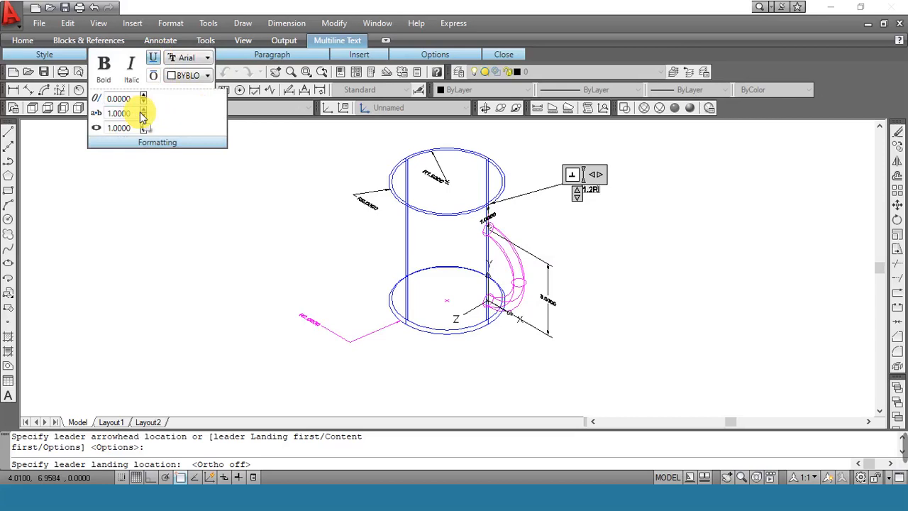
click(144, 111)
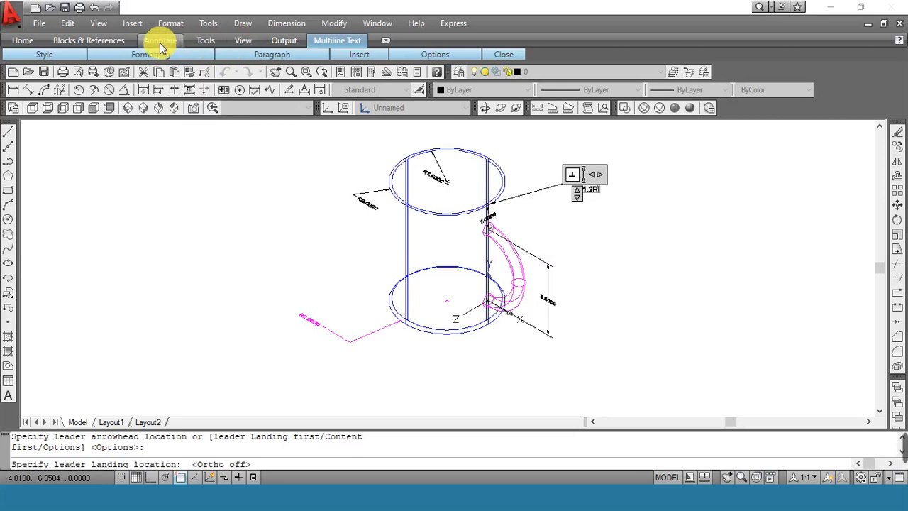
mouse_move(161, 56)
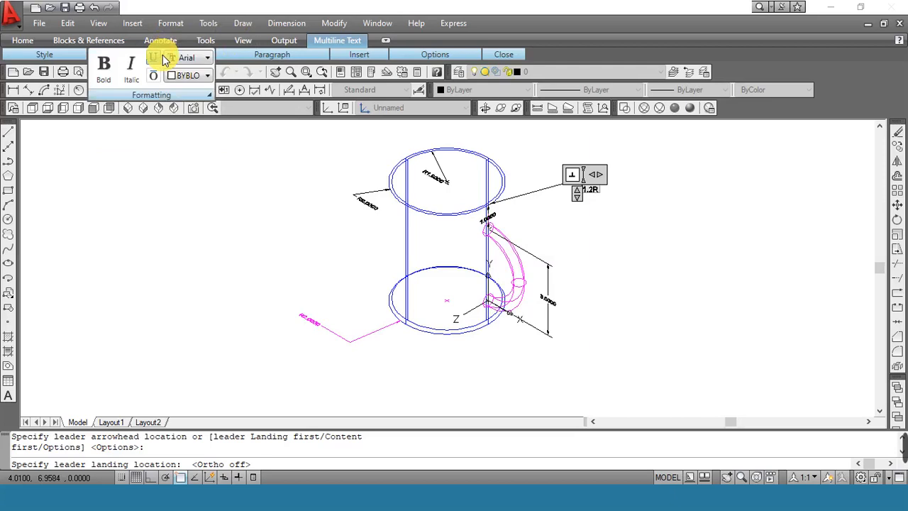
Step: Try to set the multileader text's height to 5 without selecting the text, and close the text editor
mouse_move(69, 57)
click(76, 73)
click(78, 73)
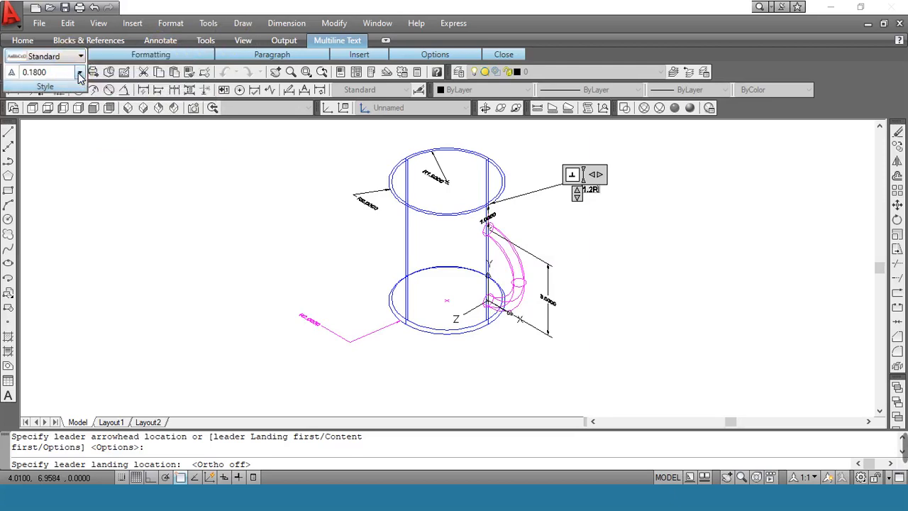
click(78, 73)
mouse_move(70, 57)
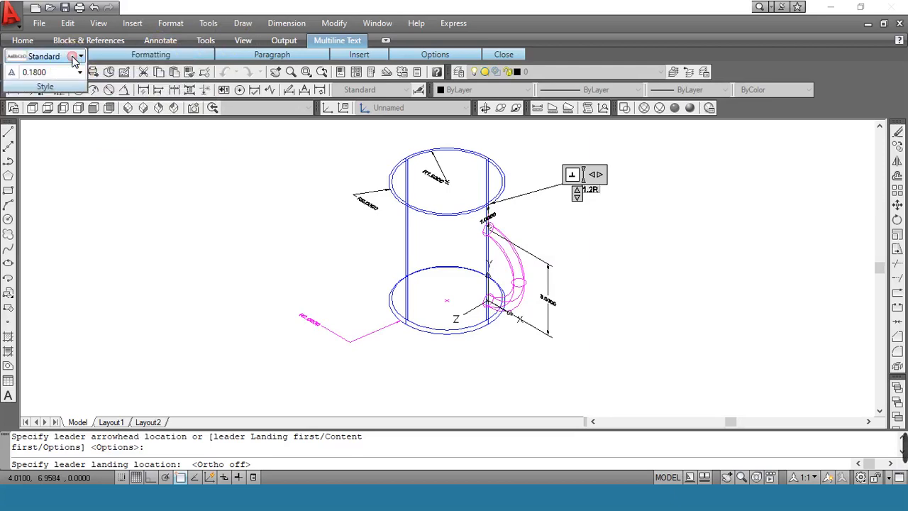
click(30, 74)
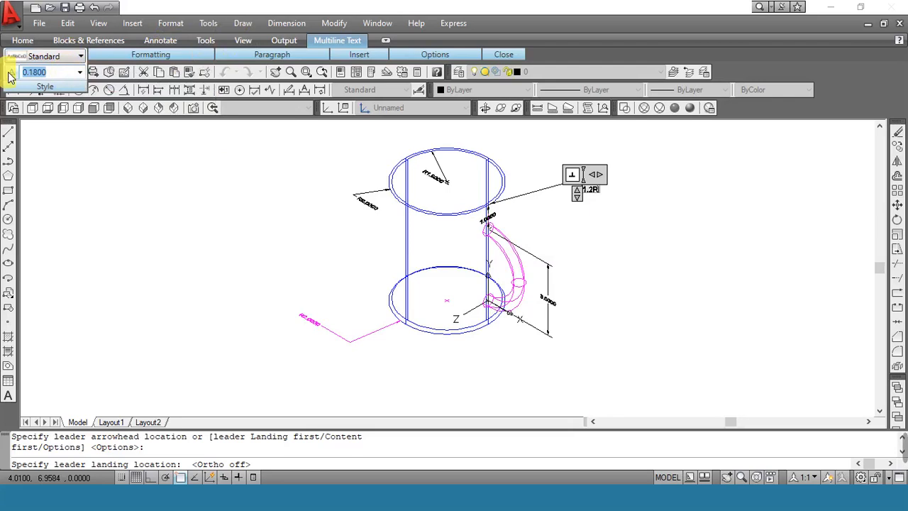
text(5)
key(Return)
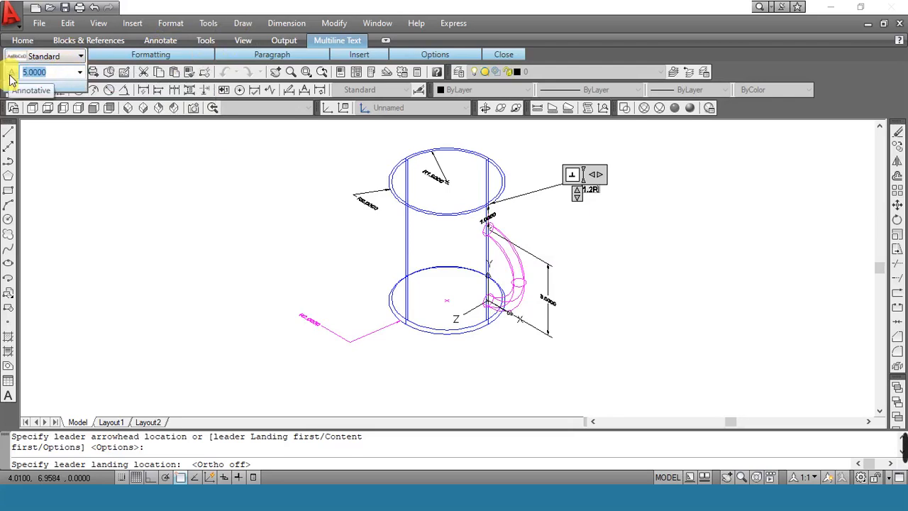
click(600, 193)
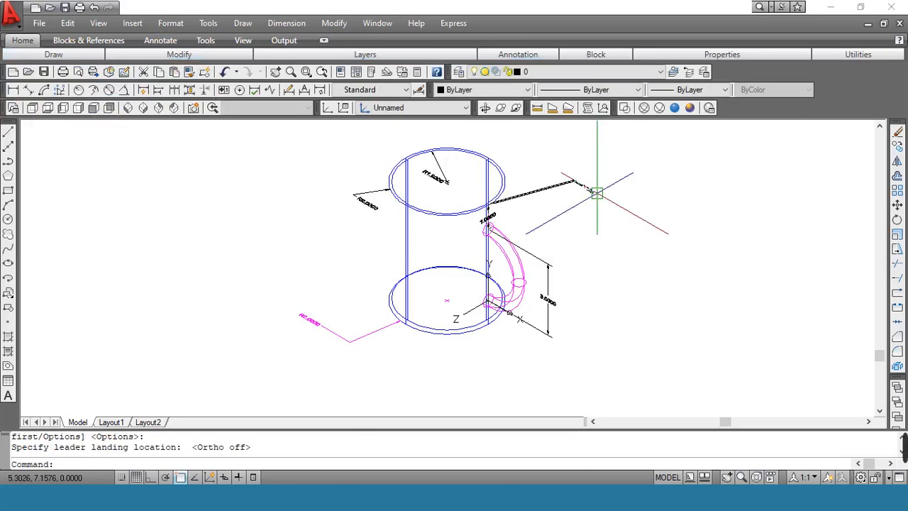
Step: Reopen the multileader's 1.2R text, select all of it, and examine its colour and font options
scroll(597, 193, up, 6)
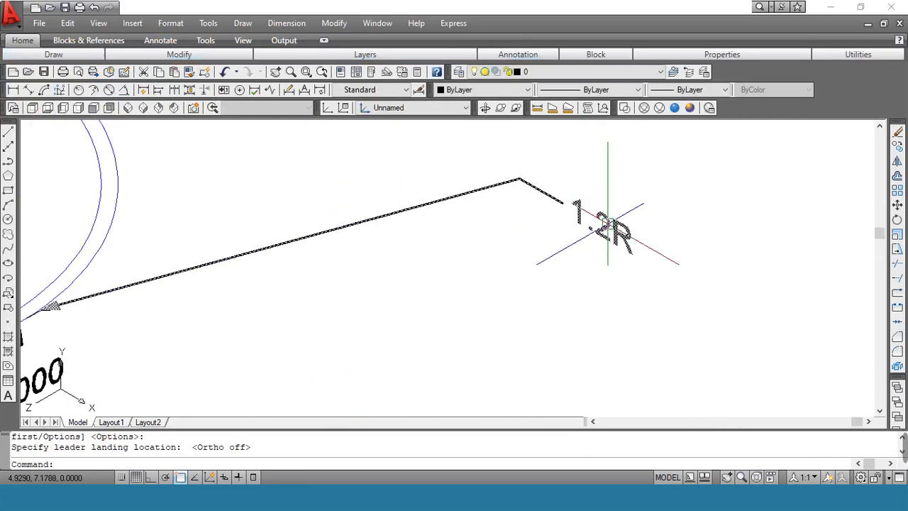
click(608, 224)
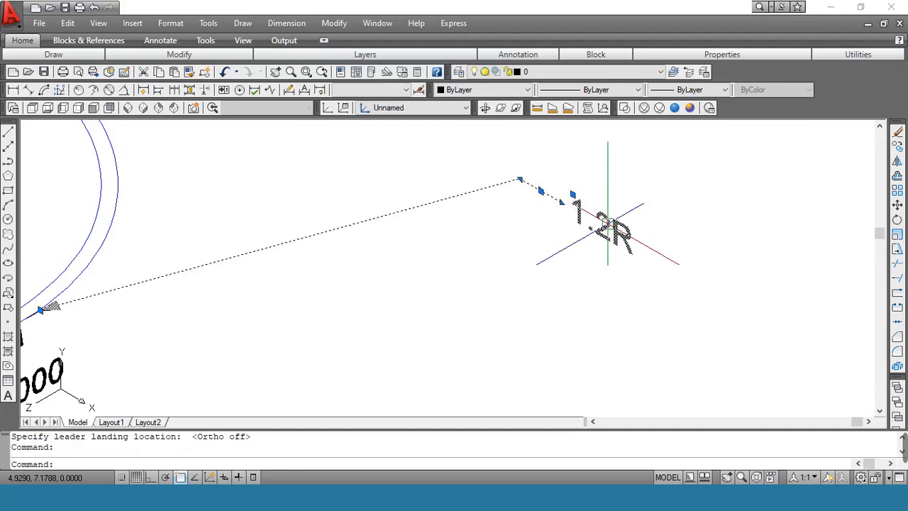
double_click(607, 226)
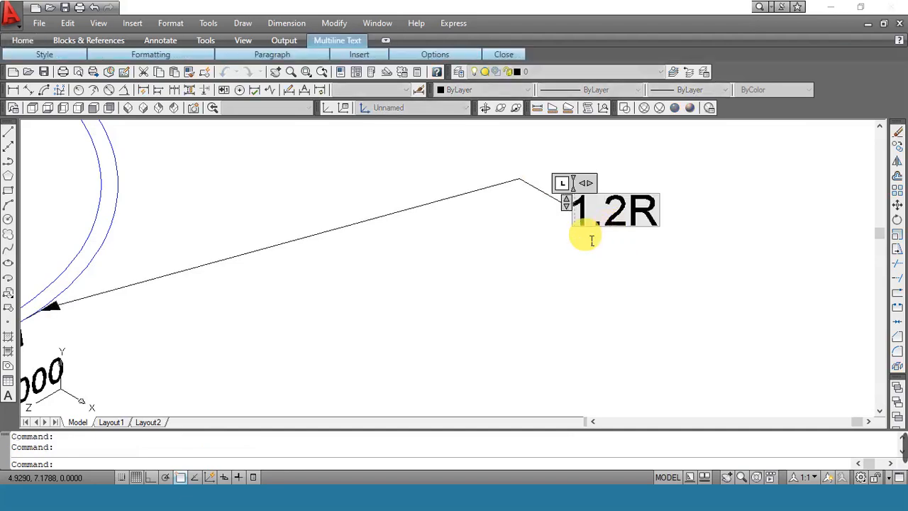
key(ctrl+a)
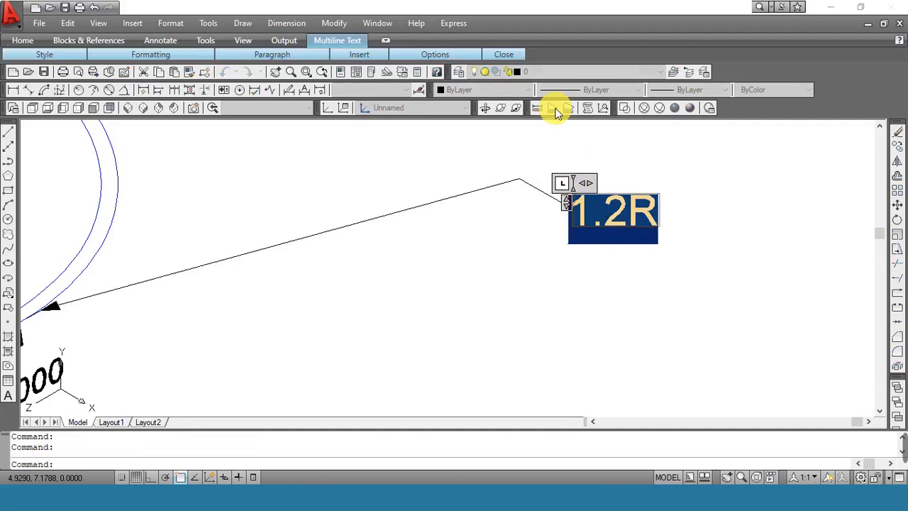
mouse_move(503, 48)
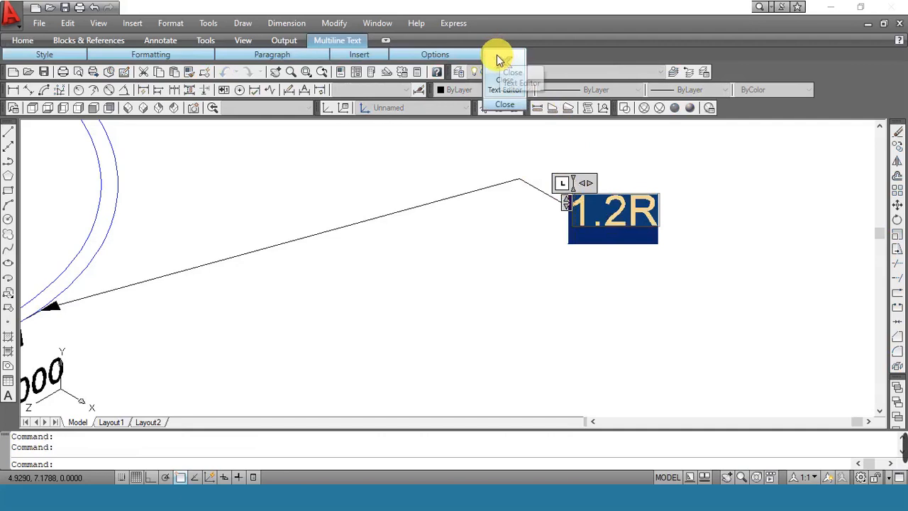
mouse_move(458, 57)
mouse_move(351, 61)
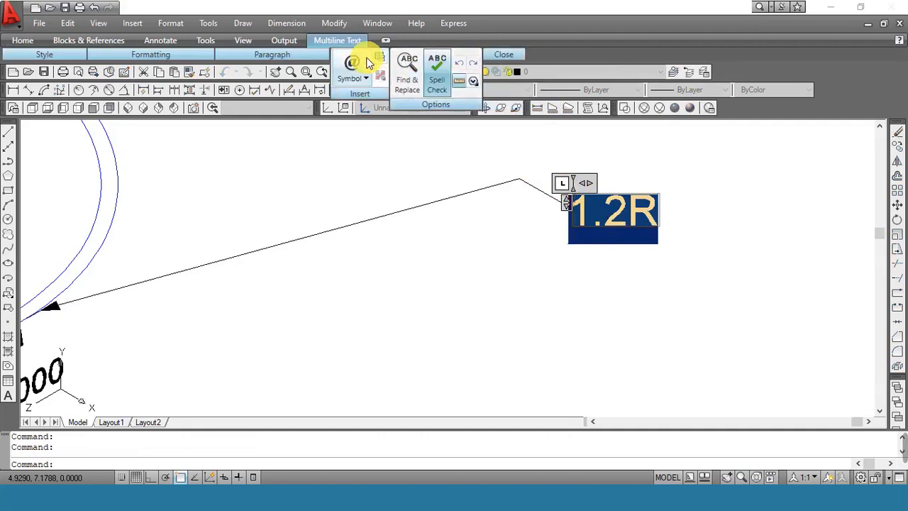
mouse_move(306, 54)
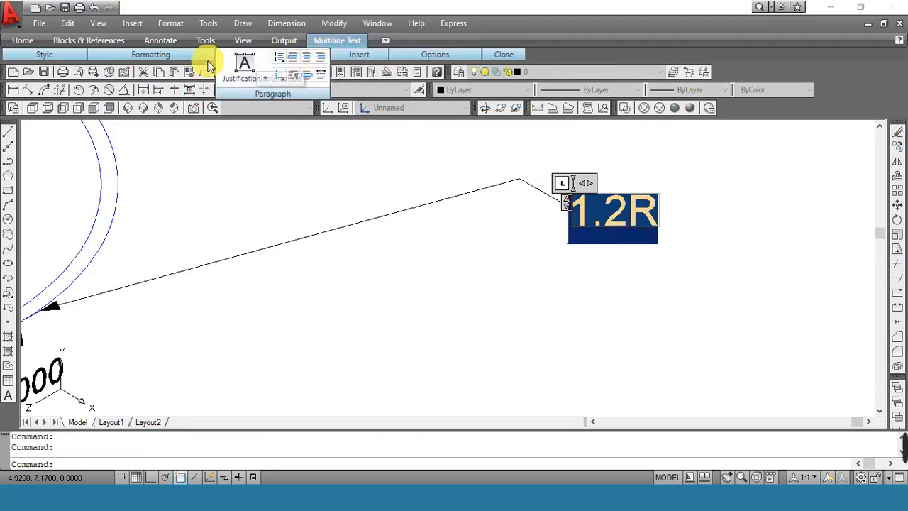
mouse_move(198, 57)
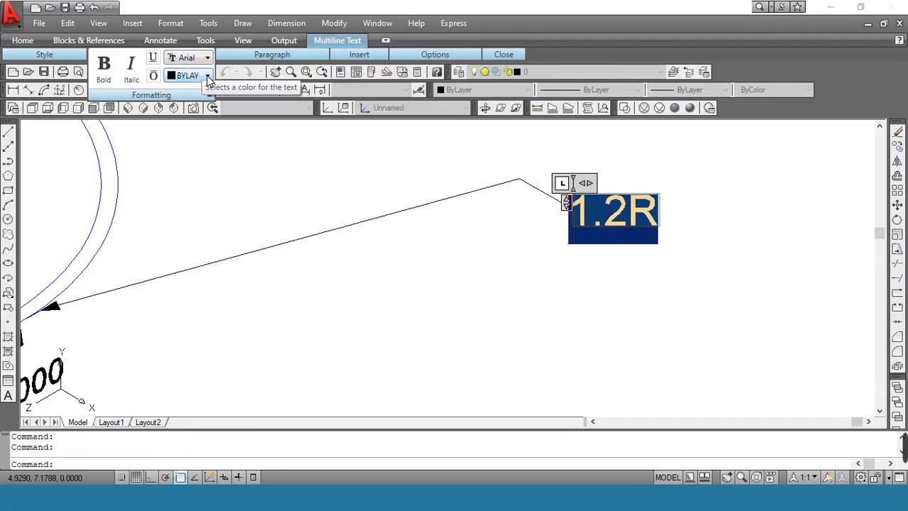
click(208, 77)
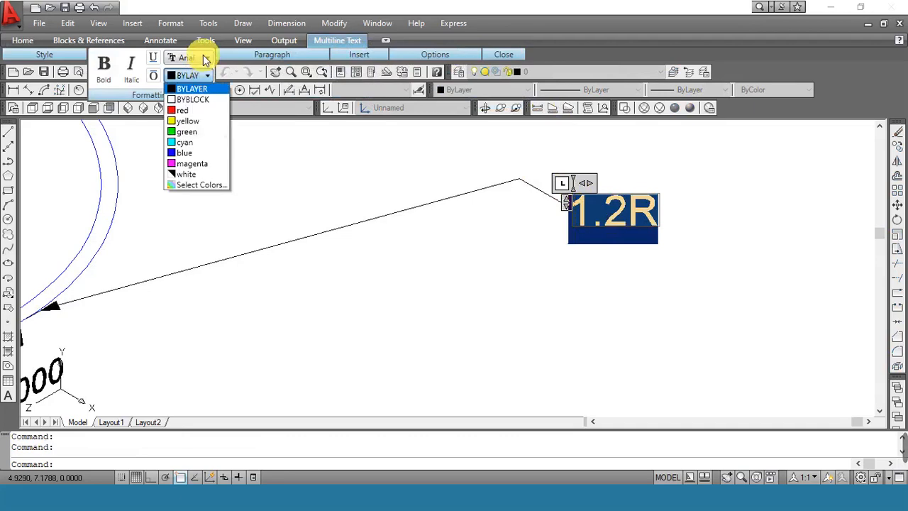
click(207, 59)
click(207, 60)
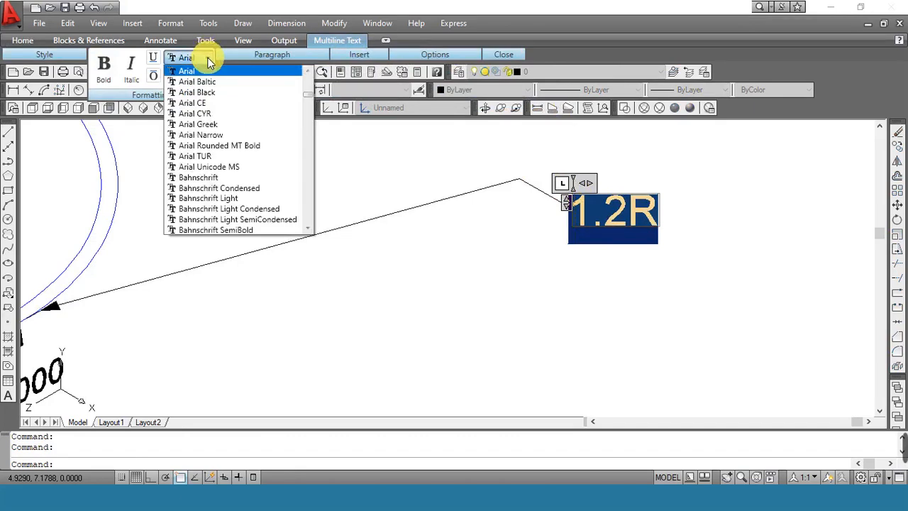
click(205, 60)
Step: Try to apply a height of 5.0000 to the selected multileader text and leave the text editor
click(71, 55)
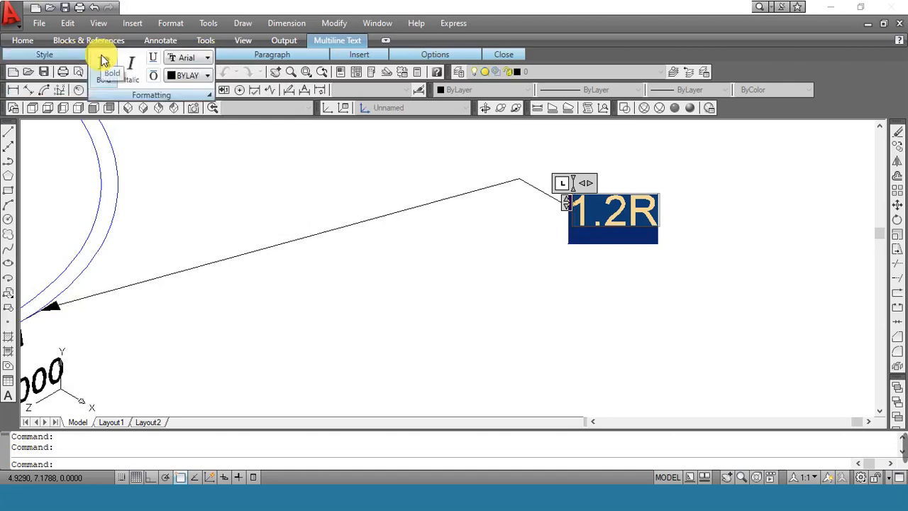
click(80, 73)
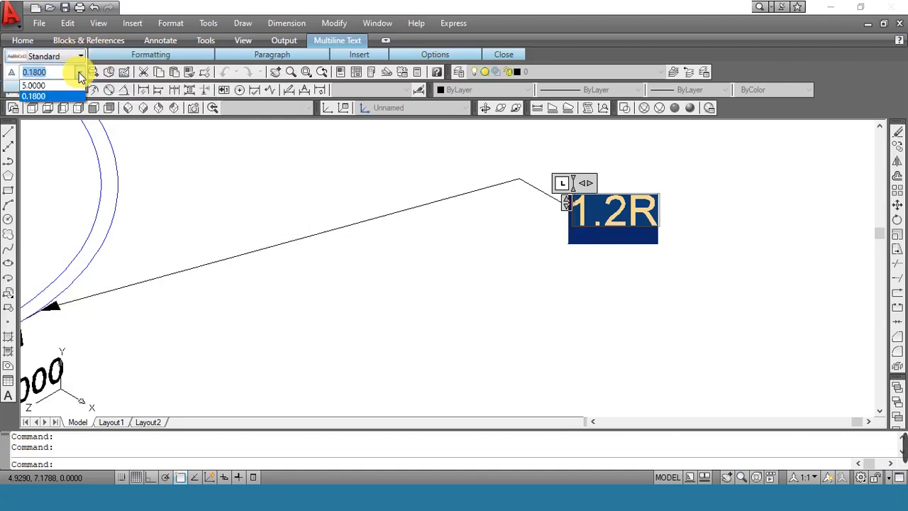
click(67, 83)
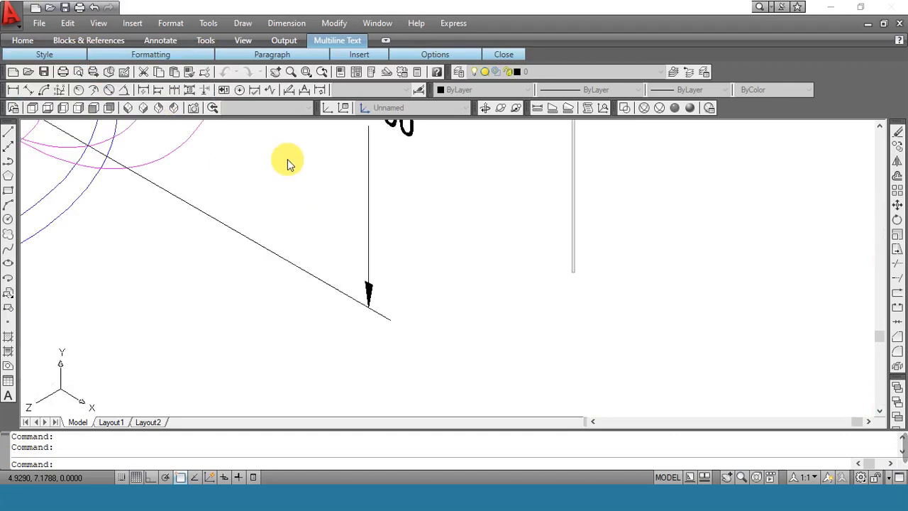
click(289, 179)
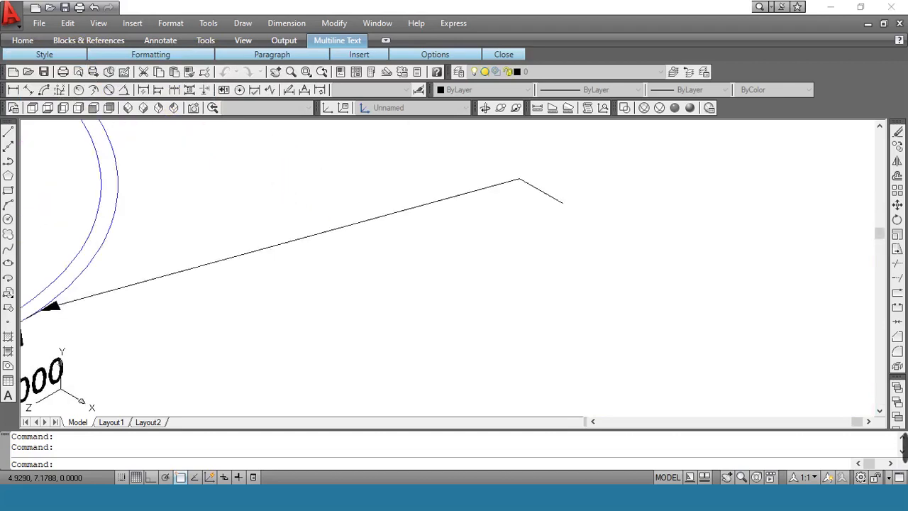
scroll(360, 214, down, 3)
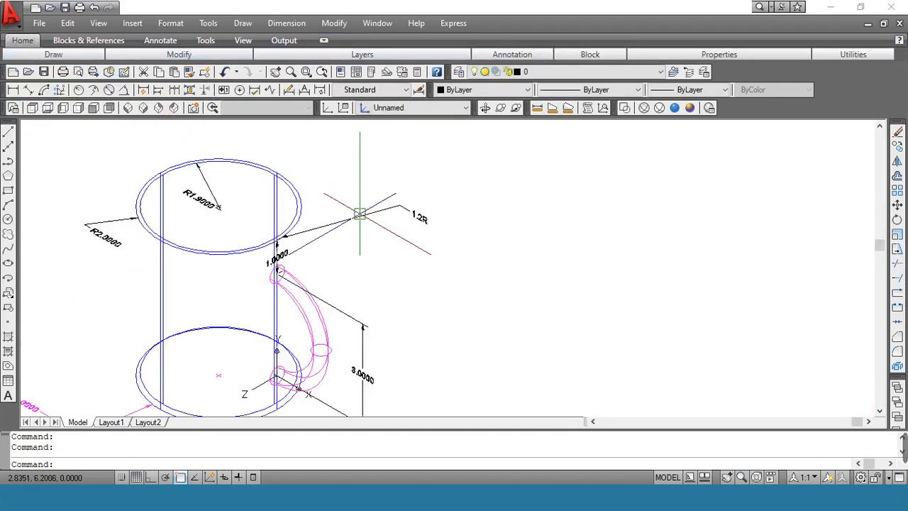
Step: Reopen the multileader's text for editing, select the whole 1.2R string, and set its height to 5.0000
scroll(415, 205, up, 5)
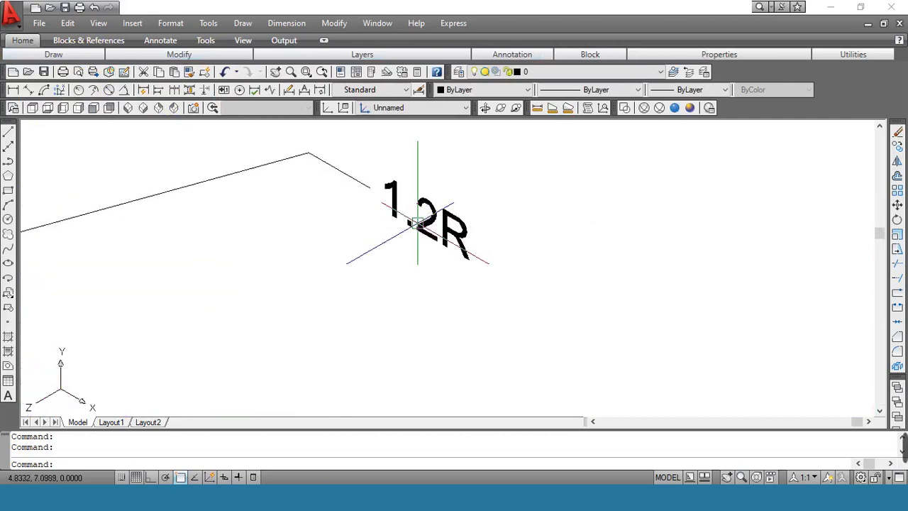
double_click(425, 221)
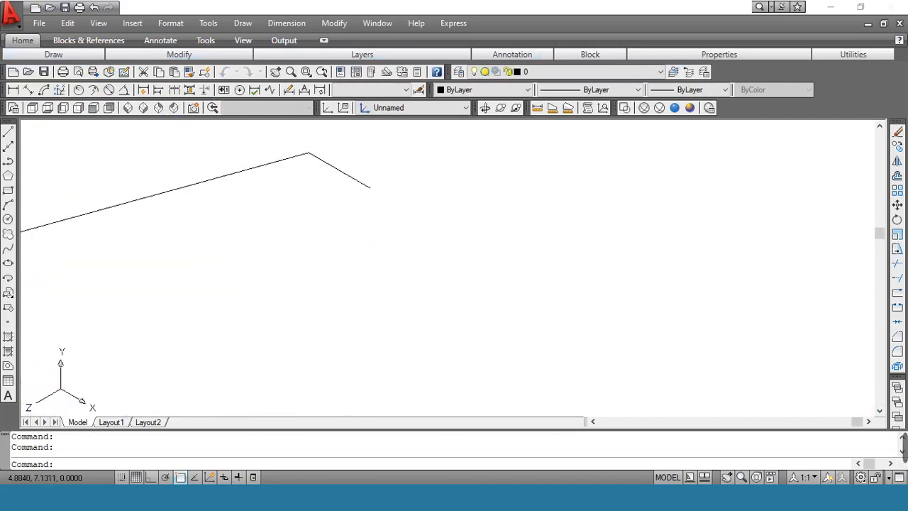
drag(384, 206, 508, 209)
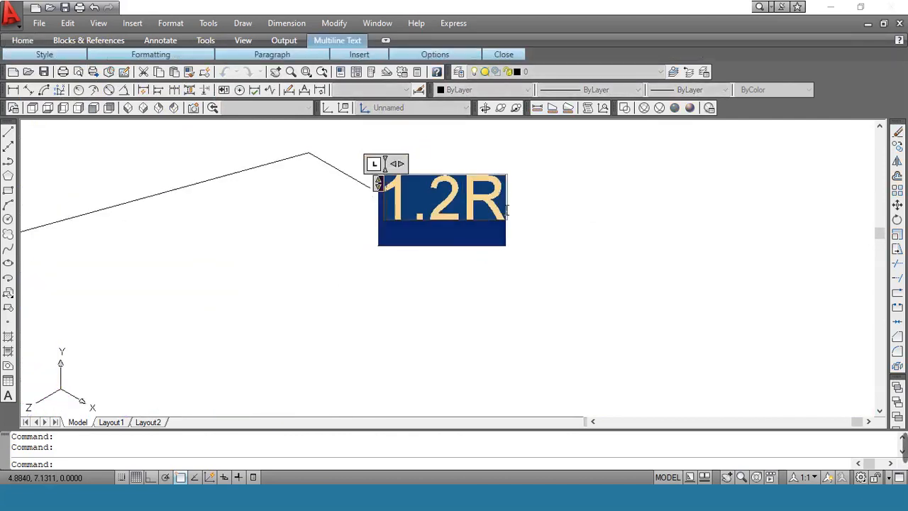
mouse_move(59, 56)
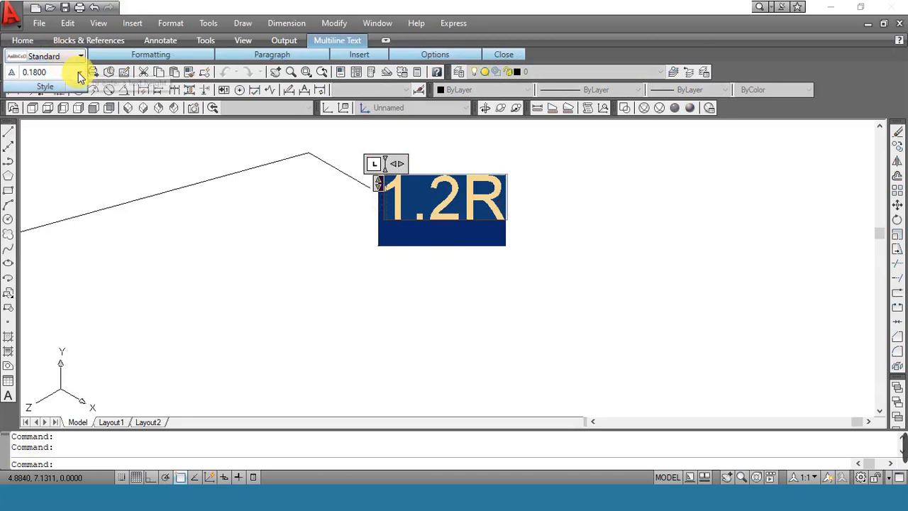
click(79, 72)
click(64, 85)
click(135, 235)
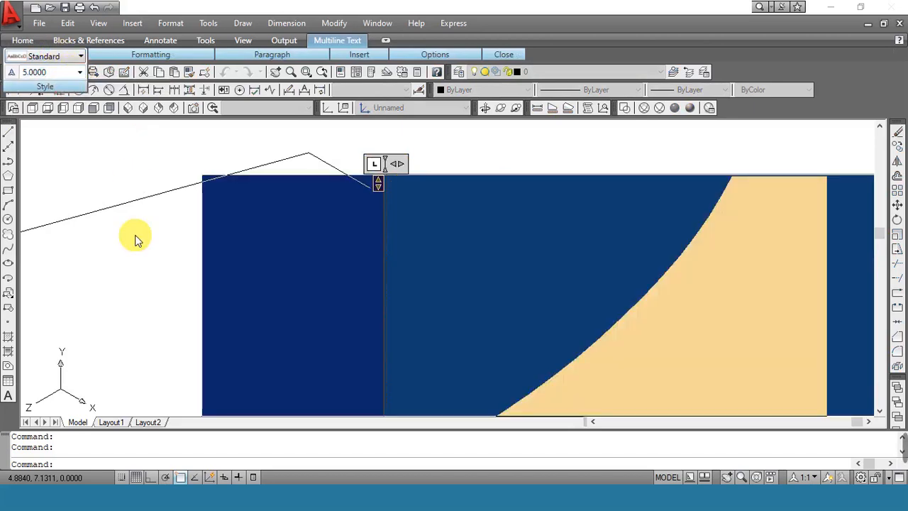
scroll(216, 185, down, 6)
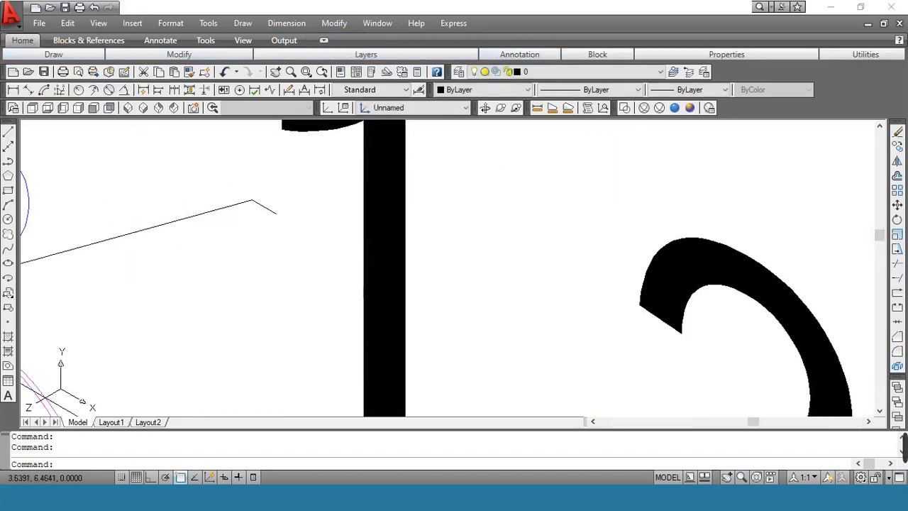
scroll(292, 216, up, 2)
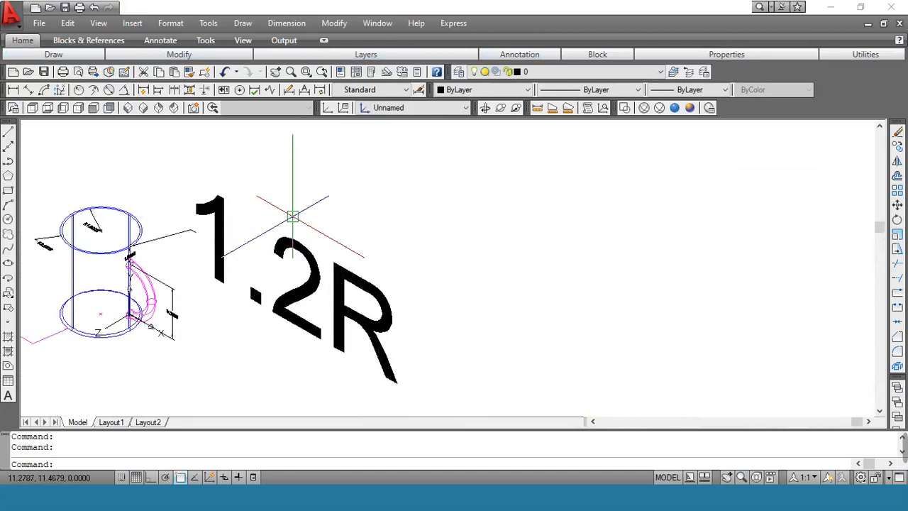
Step: Erase the multileader with the oversized 1.2R text and show the cup in southeast isometric view
double_click(210, 240)
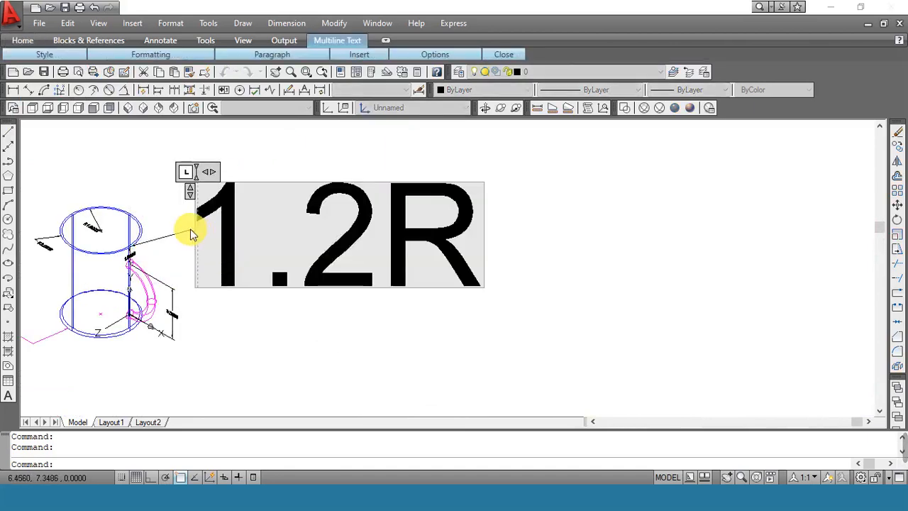
click(190, 234)
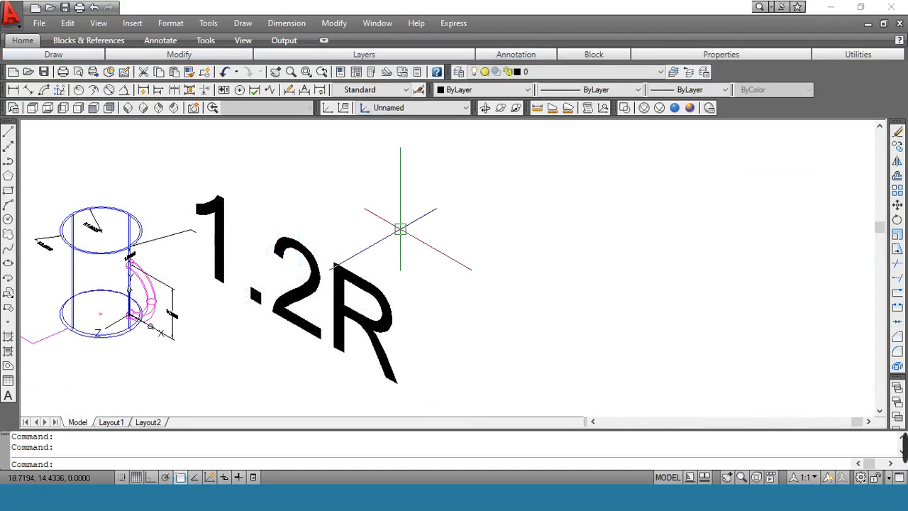
click(551, 224)
click(345, 313)
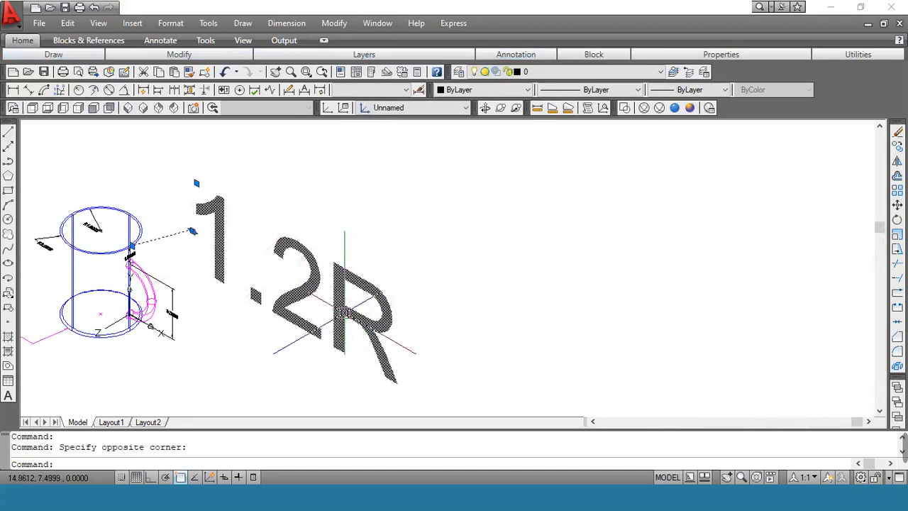
text(e)
key(Return)
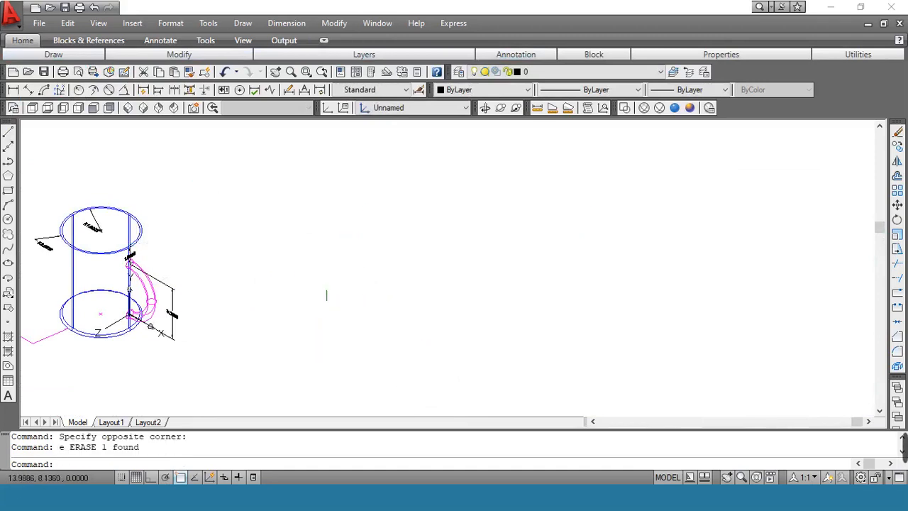
click(143, 108)
scroll(500, 212, up, 3)
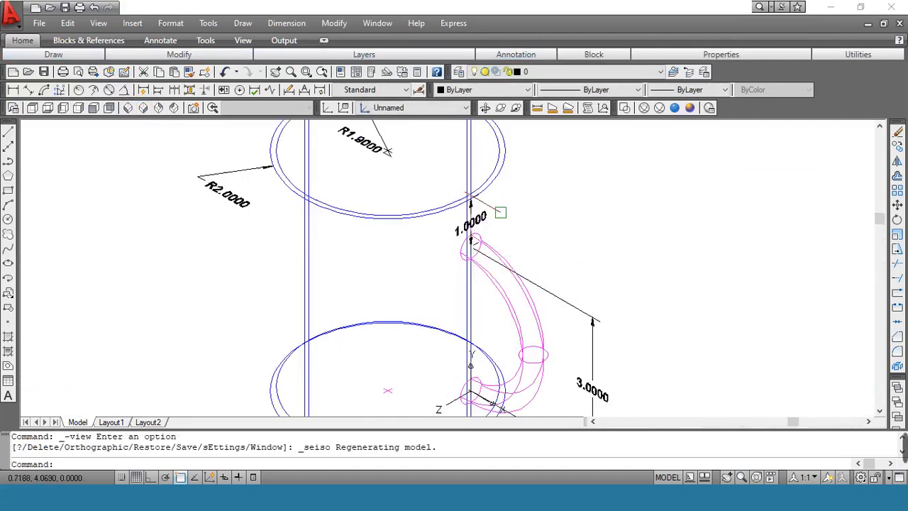
scroll(500, 212, down, 3)
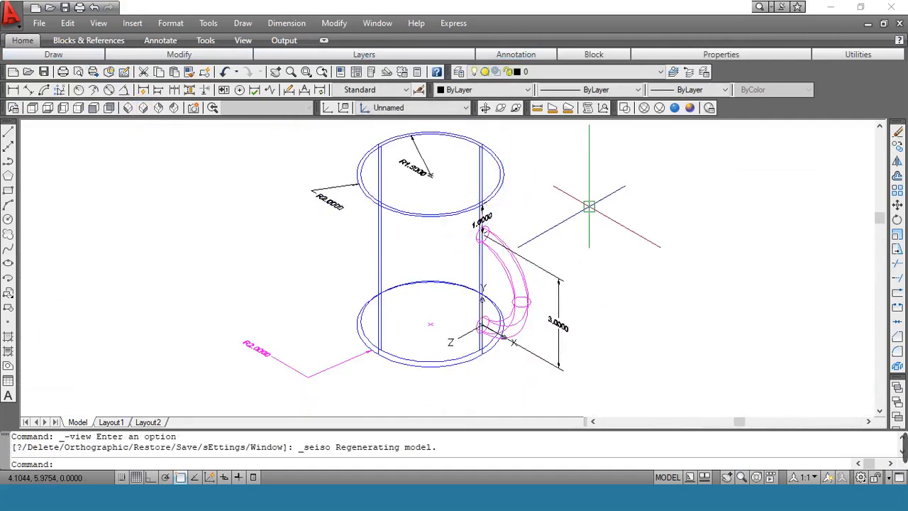